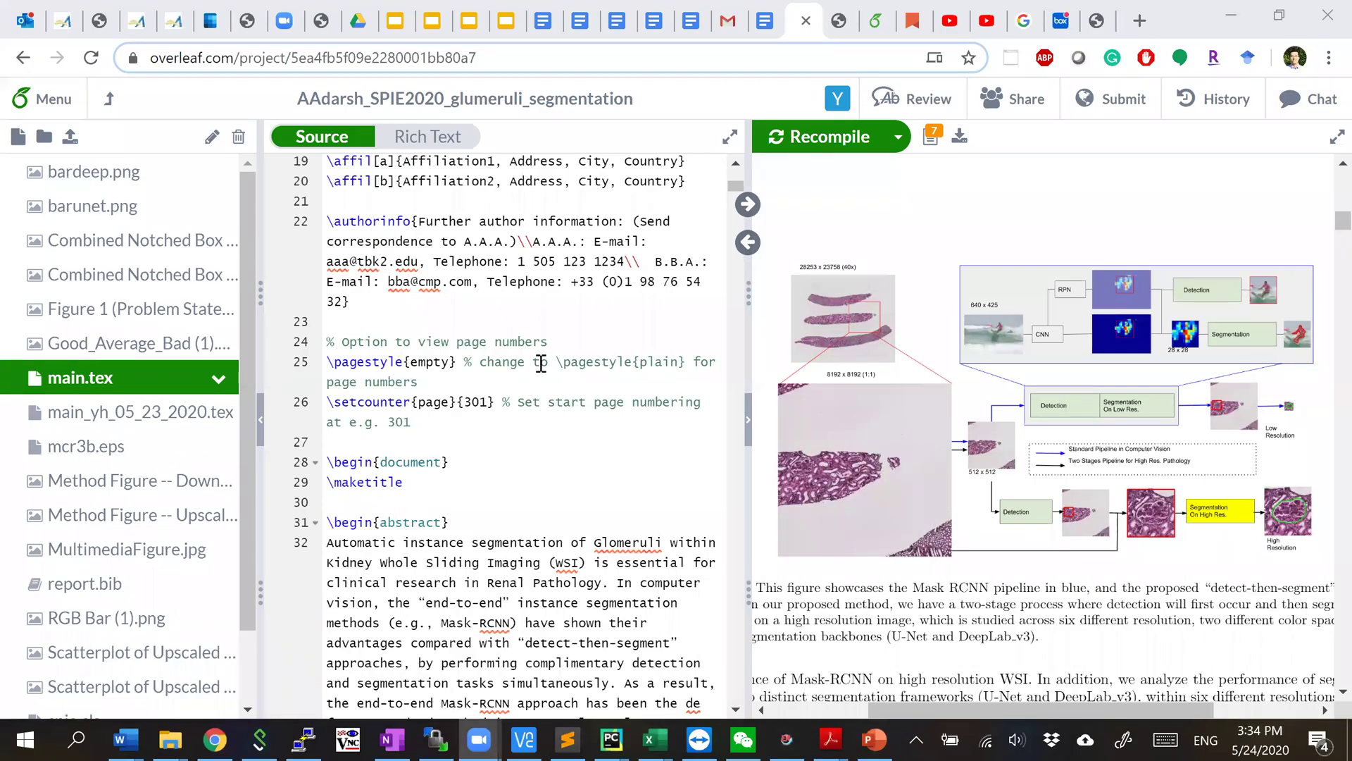
# - Look over the paper's main.tex source and preview the Figure 1 problem-statement image
pyautogui.click(540, 363)
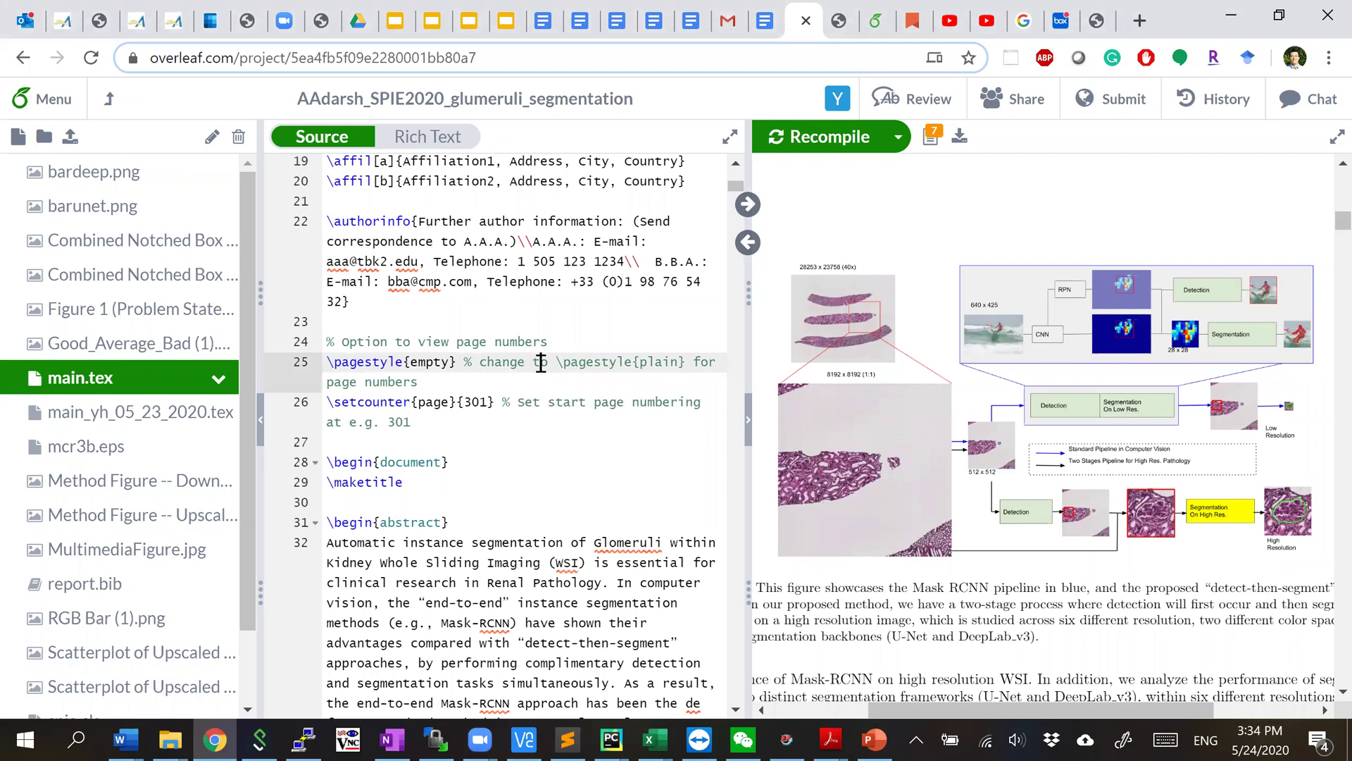
pyautogui.scroll(5, 541, 363)
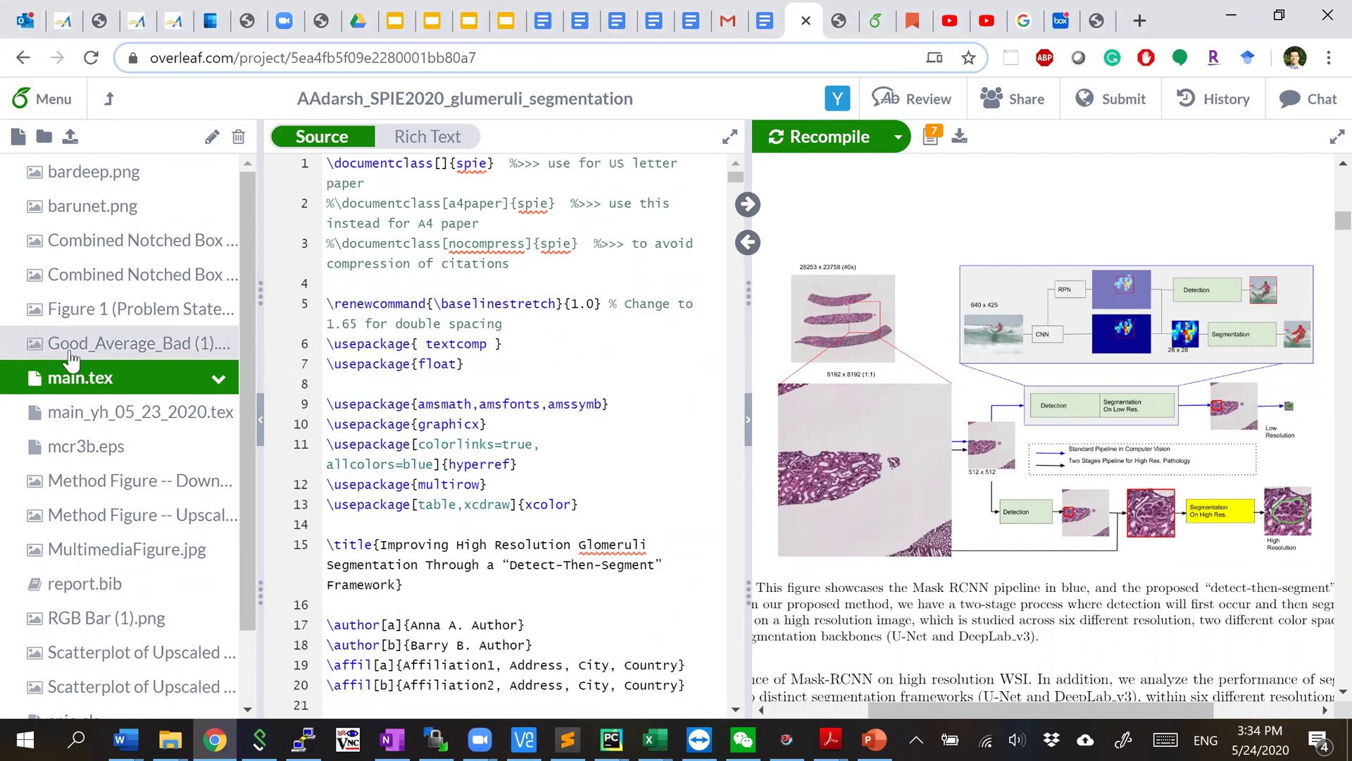
pyautogui.scroll(-10, 609, 393)
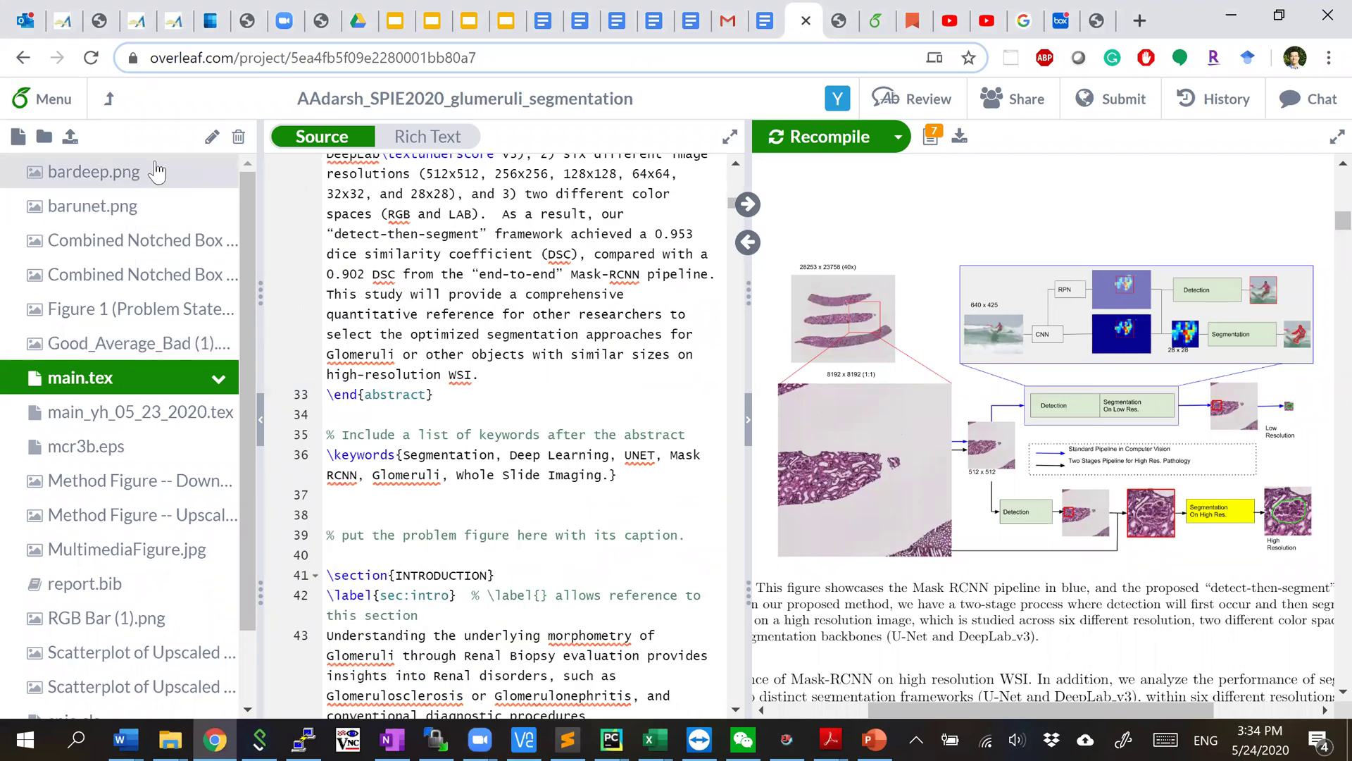
pyautogui.click(150, 314)
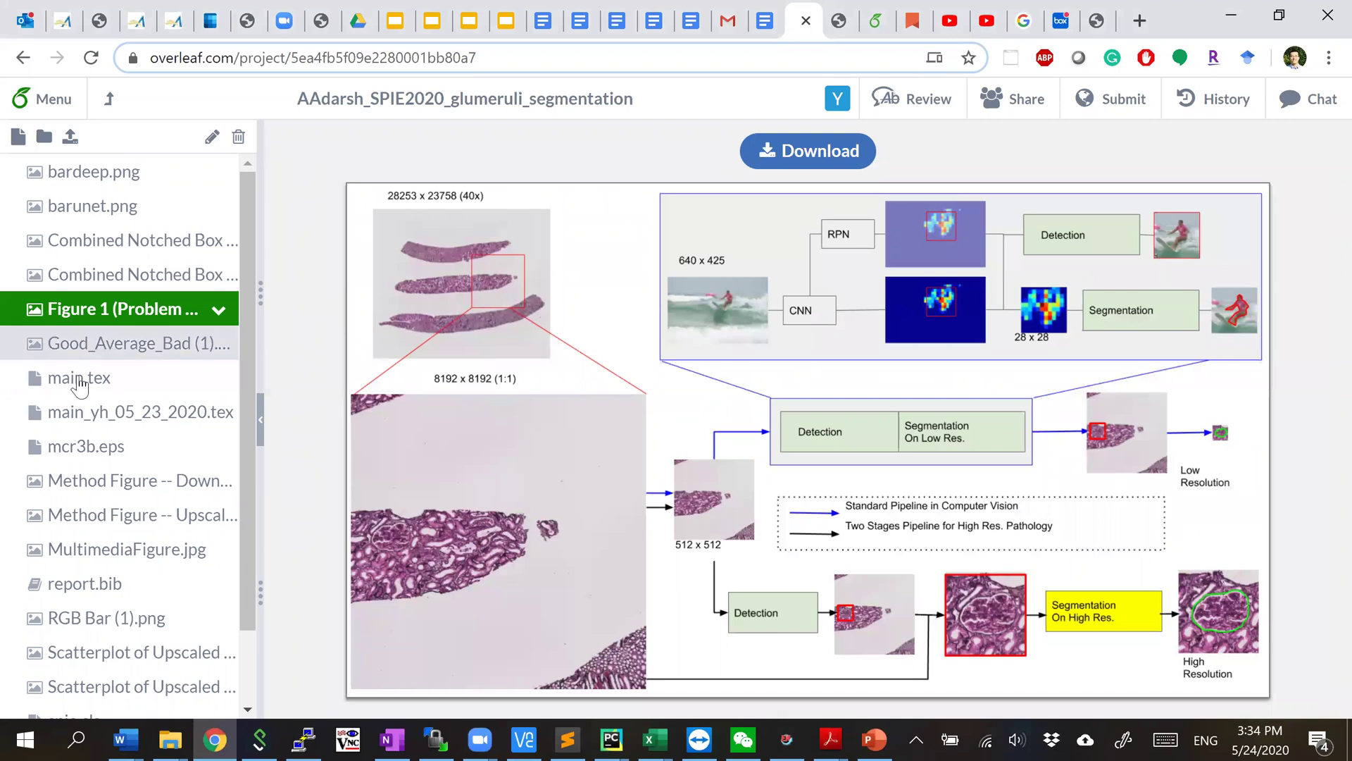
pyautogui.click(78, 384)
# - Scroll the paper PDF to Figure 1, zoom in to check its sharpness, then zoom out
pyautogui.moveTo(852, 203)
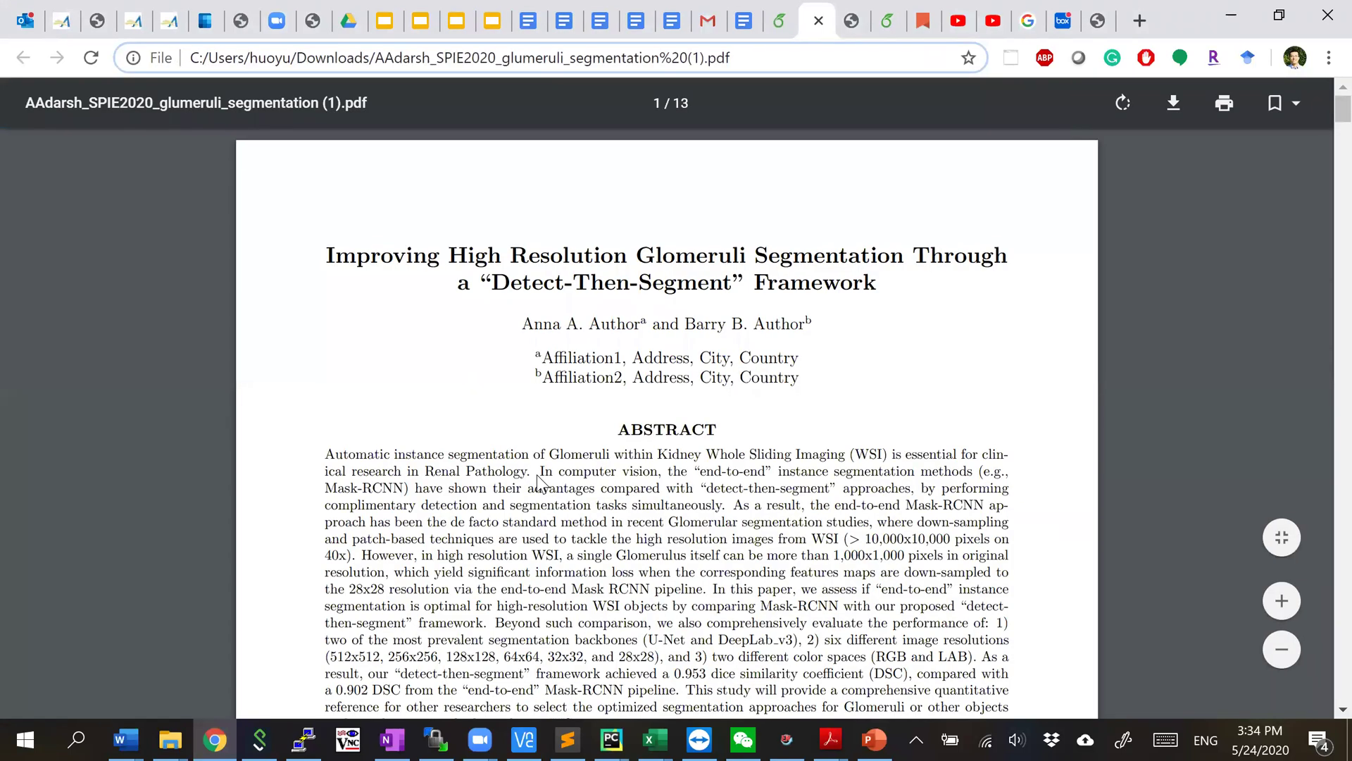
pyautogui.scroll(-20, 539, 482)
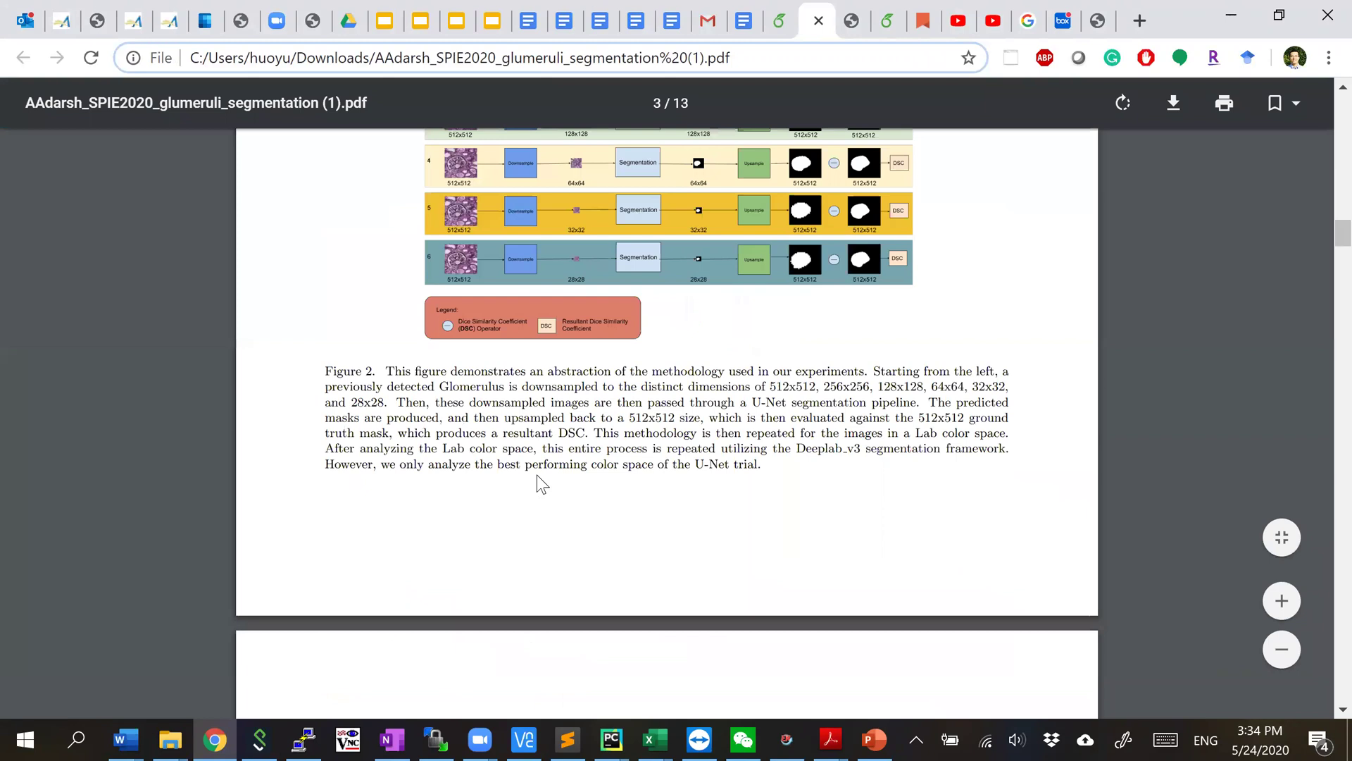
pyautogui.scroll(-12, 537, 475)
pyautogui.scroll(-15, 537, 474)
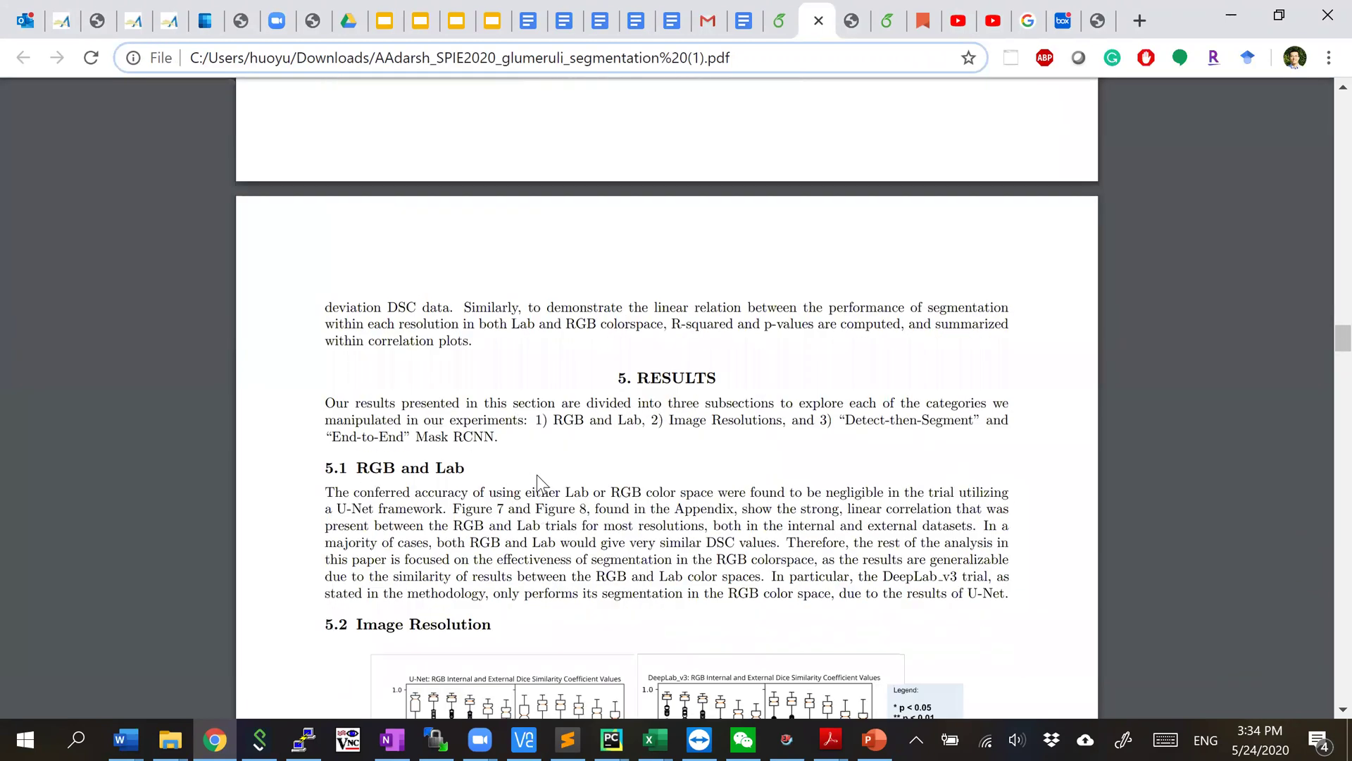
pyautogui.scroll(8, 537, 475)
pyautogui.scroll(15, 538, 482)
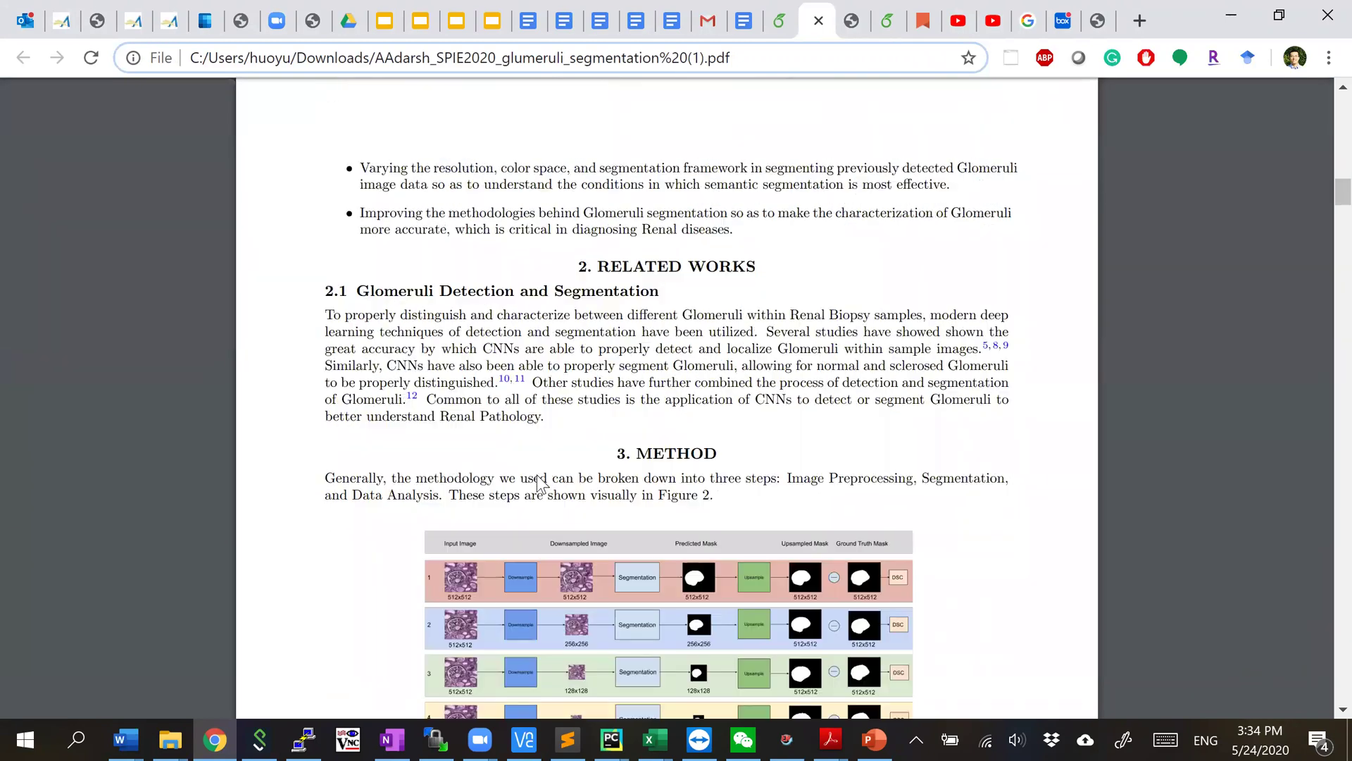
pyautogui.scroll(15, 538, 484)
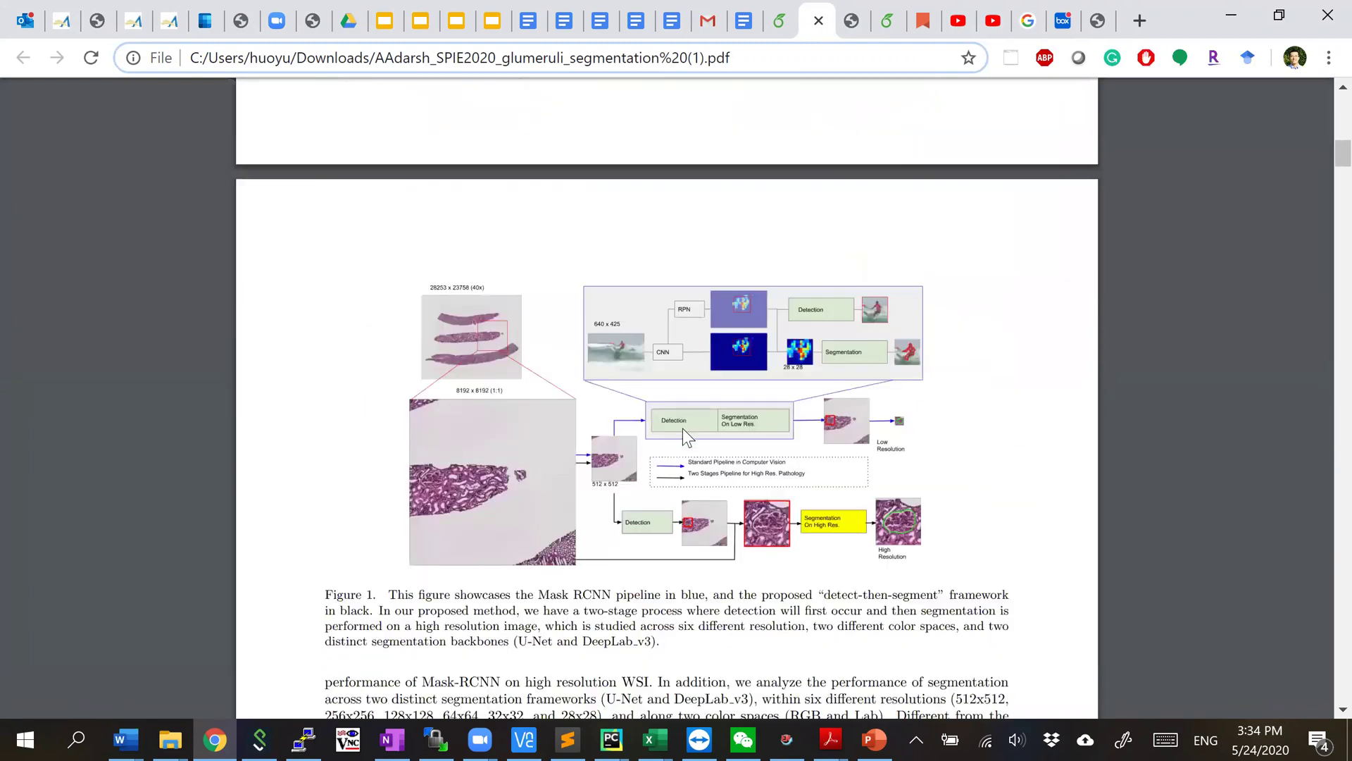
pyautogui.keyDown('ctrl'); pyautogui.scroll(5, 682, 428); pyautogui.keyUp('ctrl')
pyautogui.keyDown('ctrl'); pyautogui.scroll(1, 682, 428); pyautogui.keyUp('ctrl')
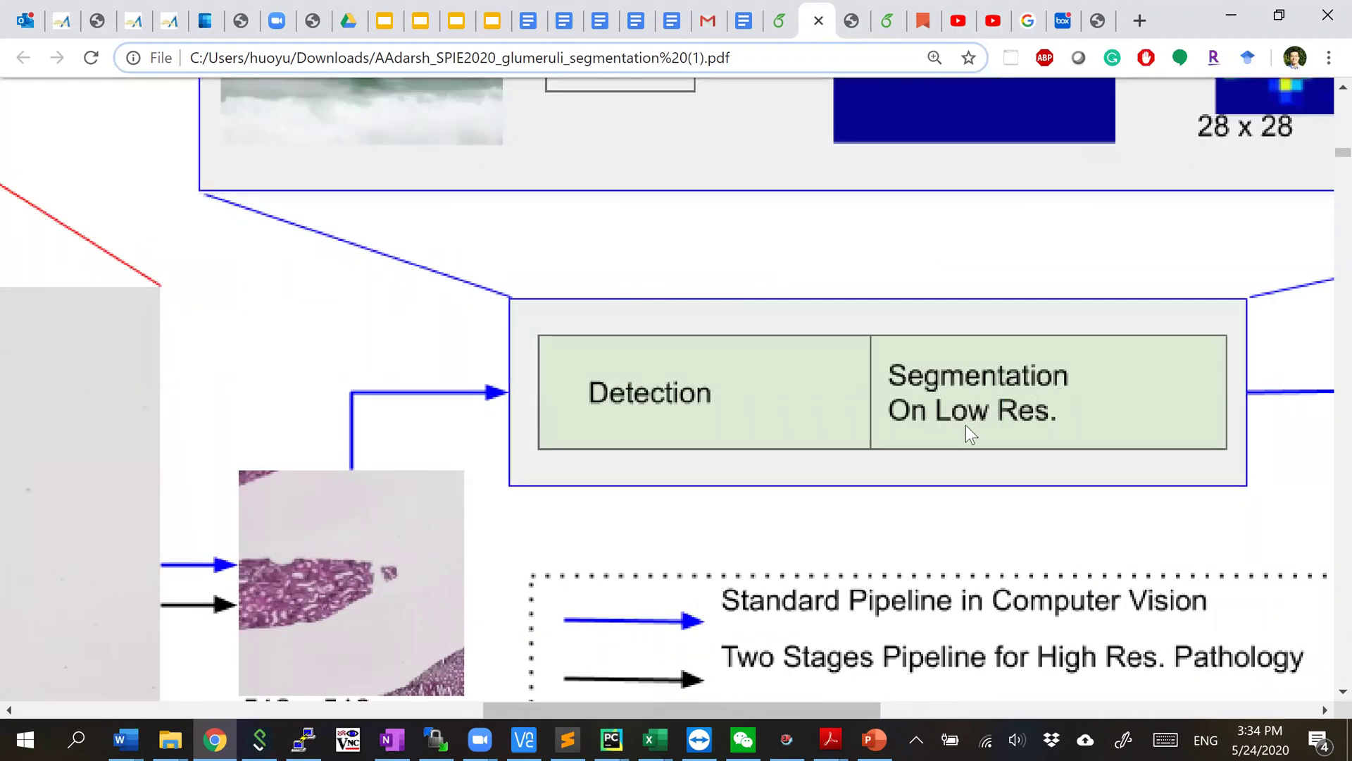
pyautogui.keyDown('ctrl'); pyautogui.scroll(-6, 965, 424); pyautogui.keyUp('ctrl')
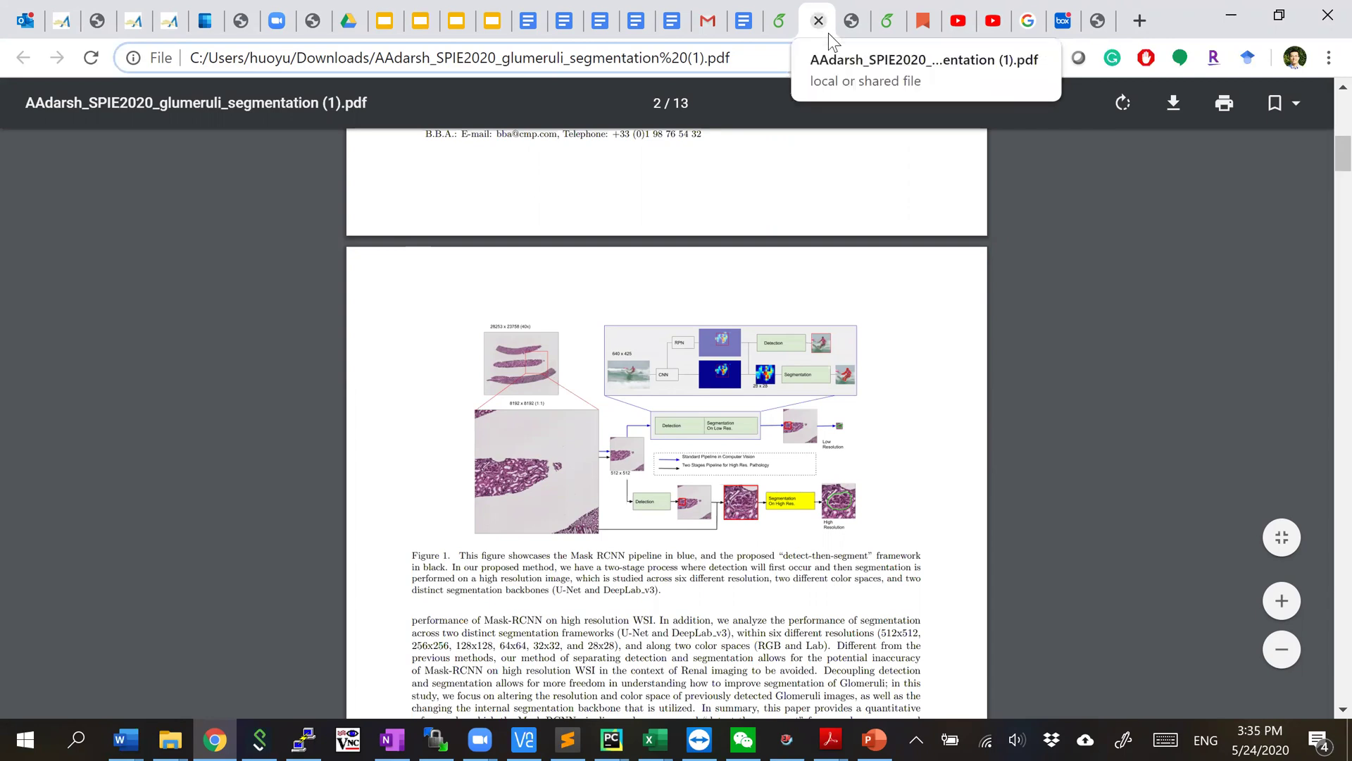
# - Close the paper PDF and review slides 2 and 3 in Google Slides, undoing an accidental figure resize
pyautogui.hotkey('ctrl', 'w')
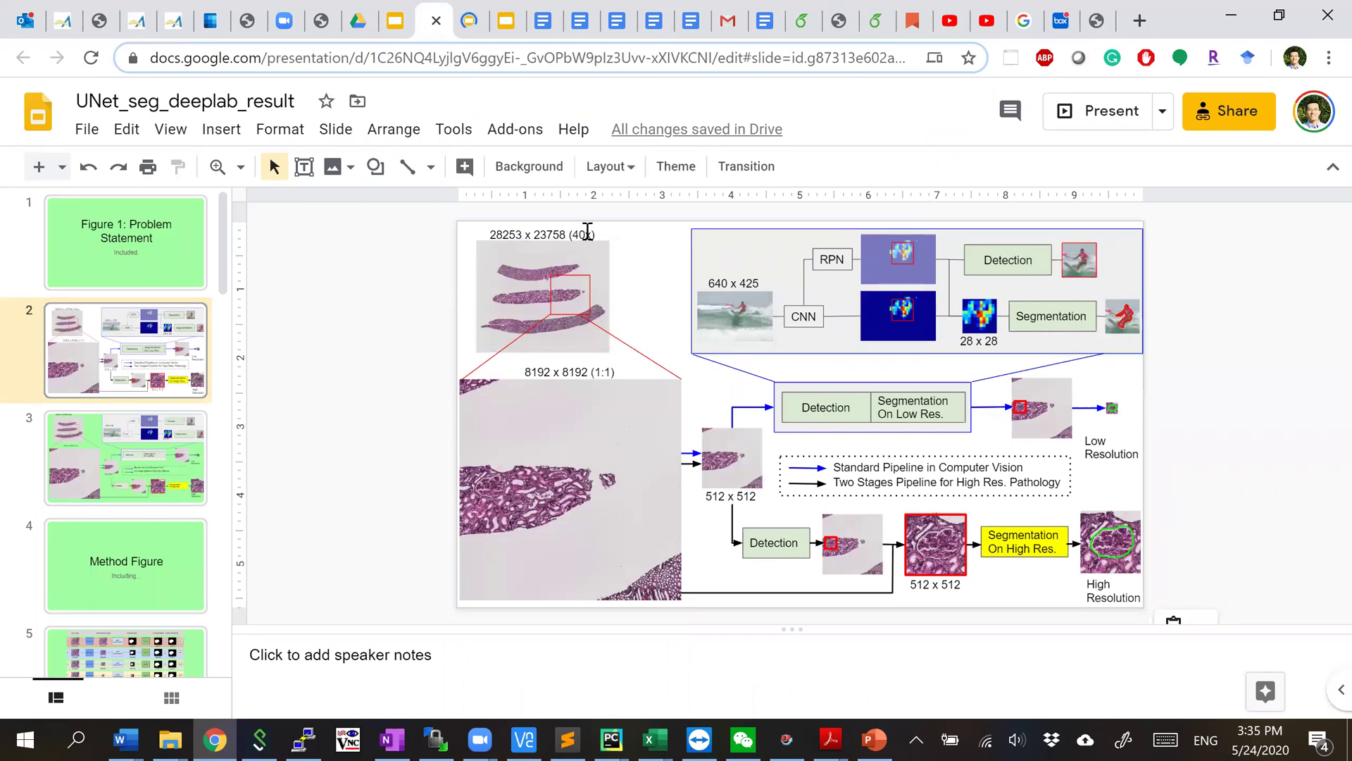
pyautogui.click(588, 234)
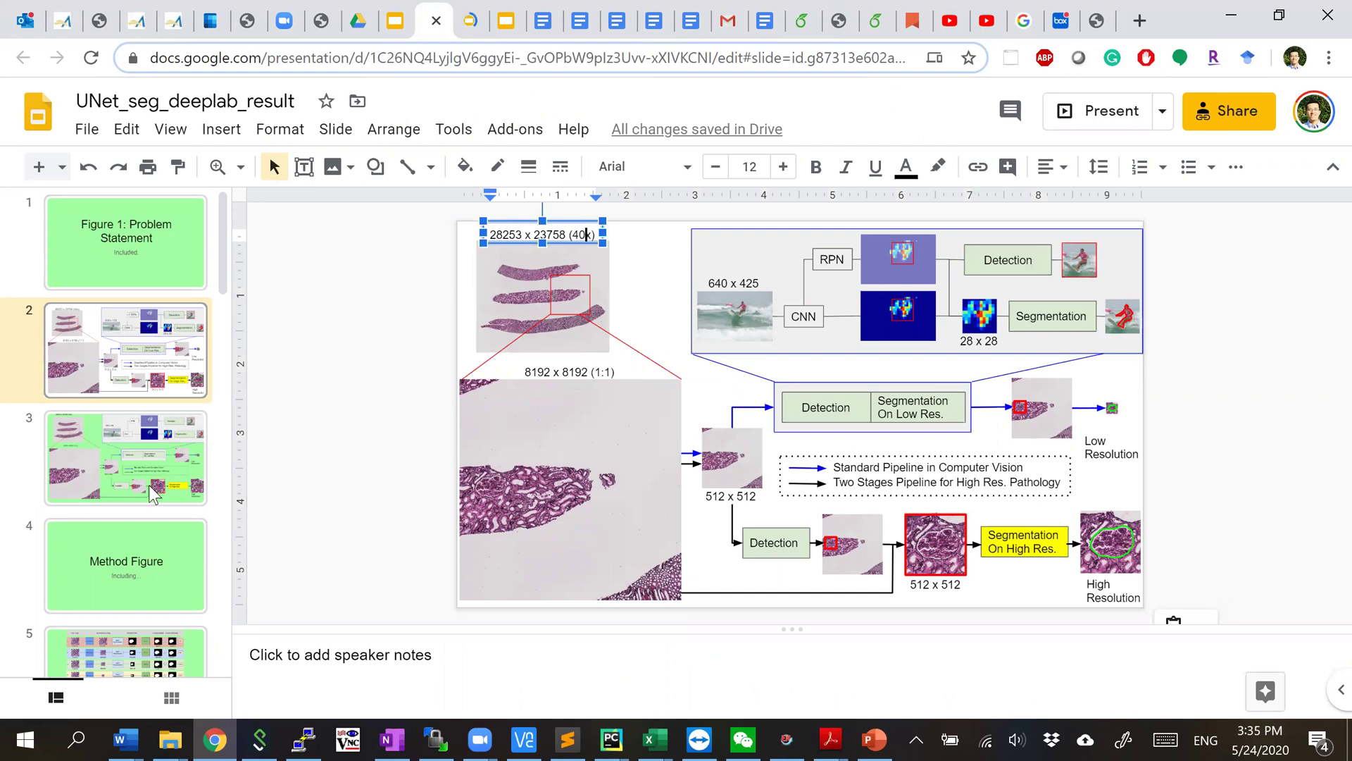
pyautogui.click(570, 493)
pyautogui.press('pagedown')
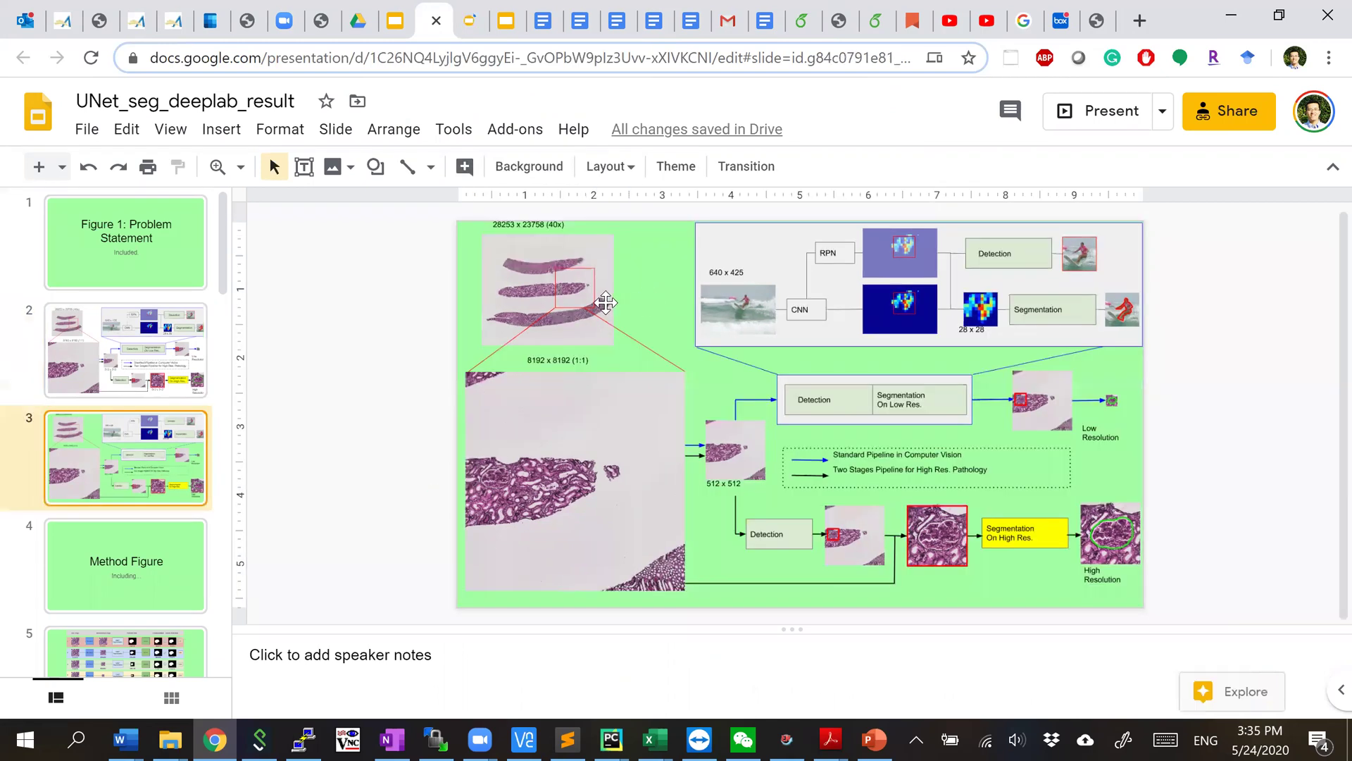
pyautogui.click(643, 300)
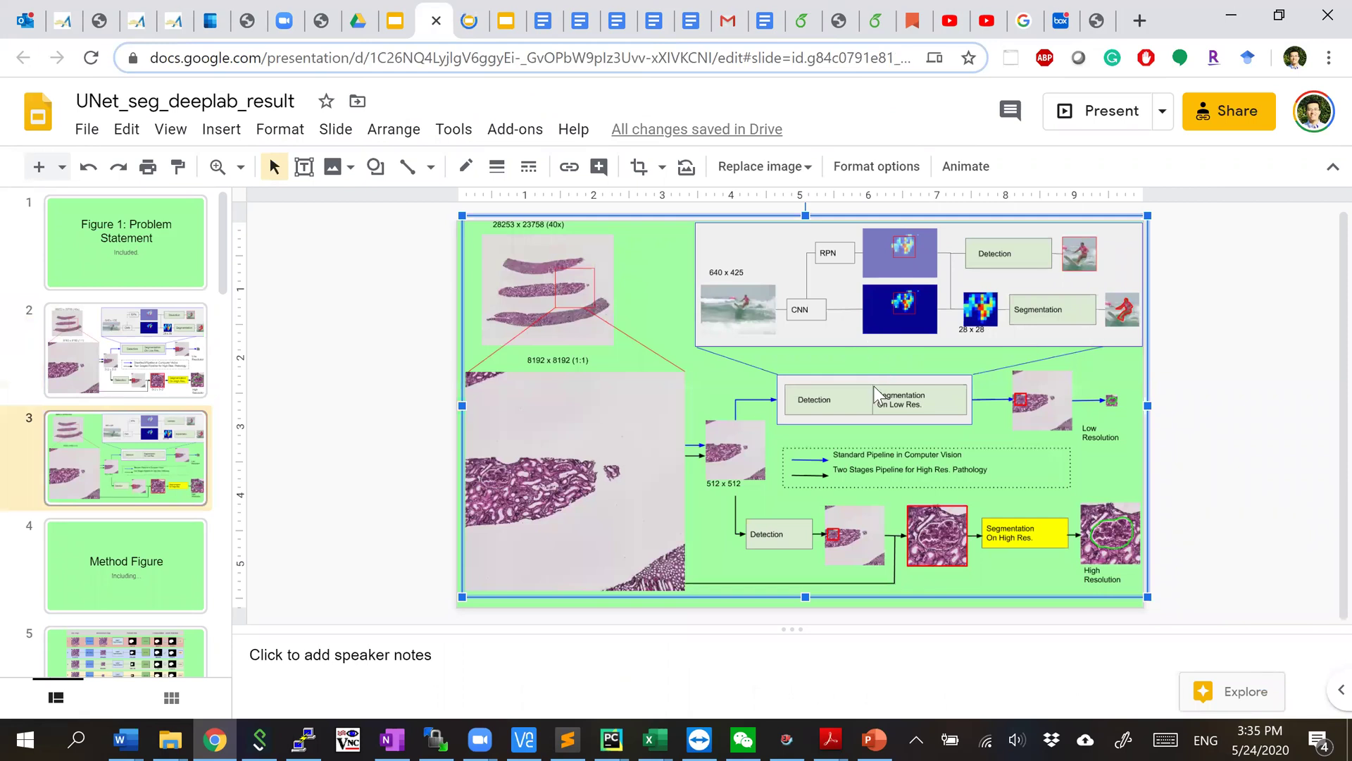
pyautogui.hotkey('ctrl', 'z')
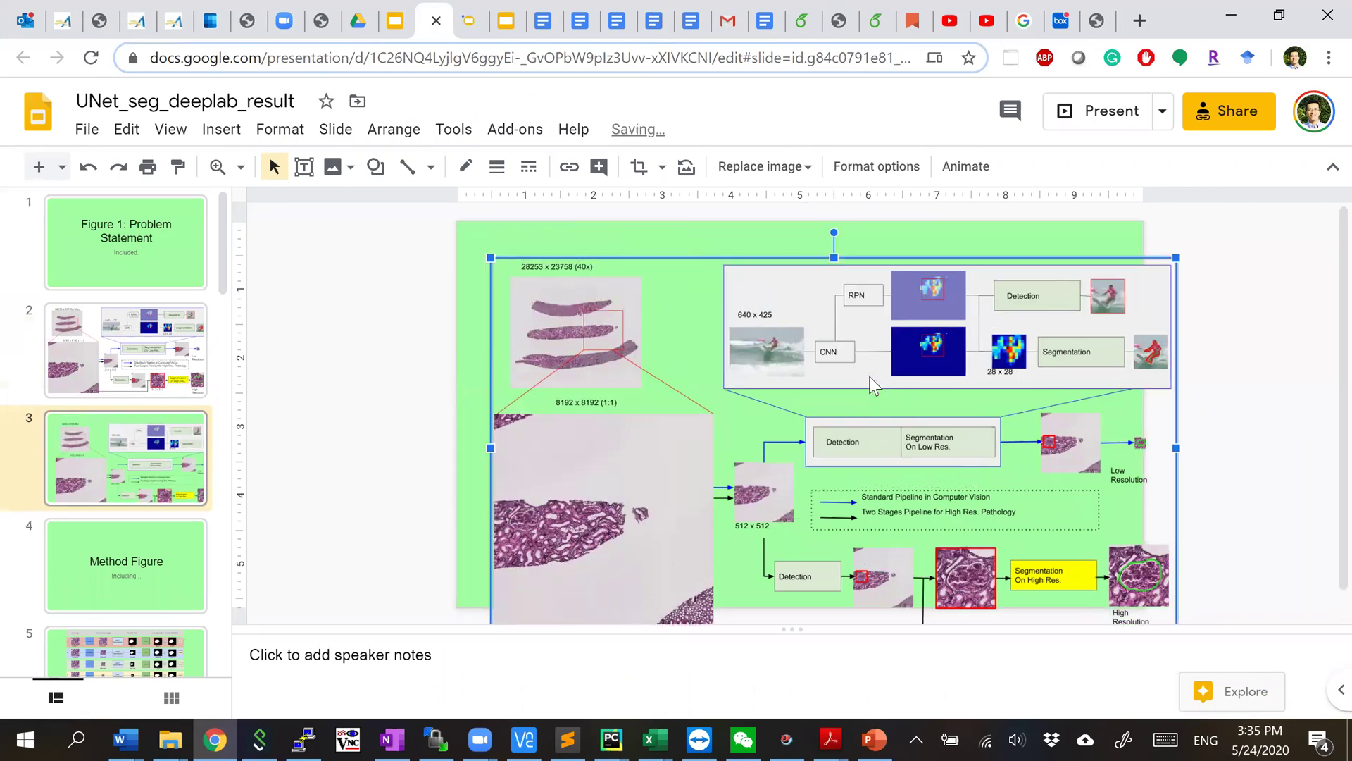
pyautogui.hotkey('ctrl', 'y')
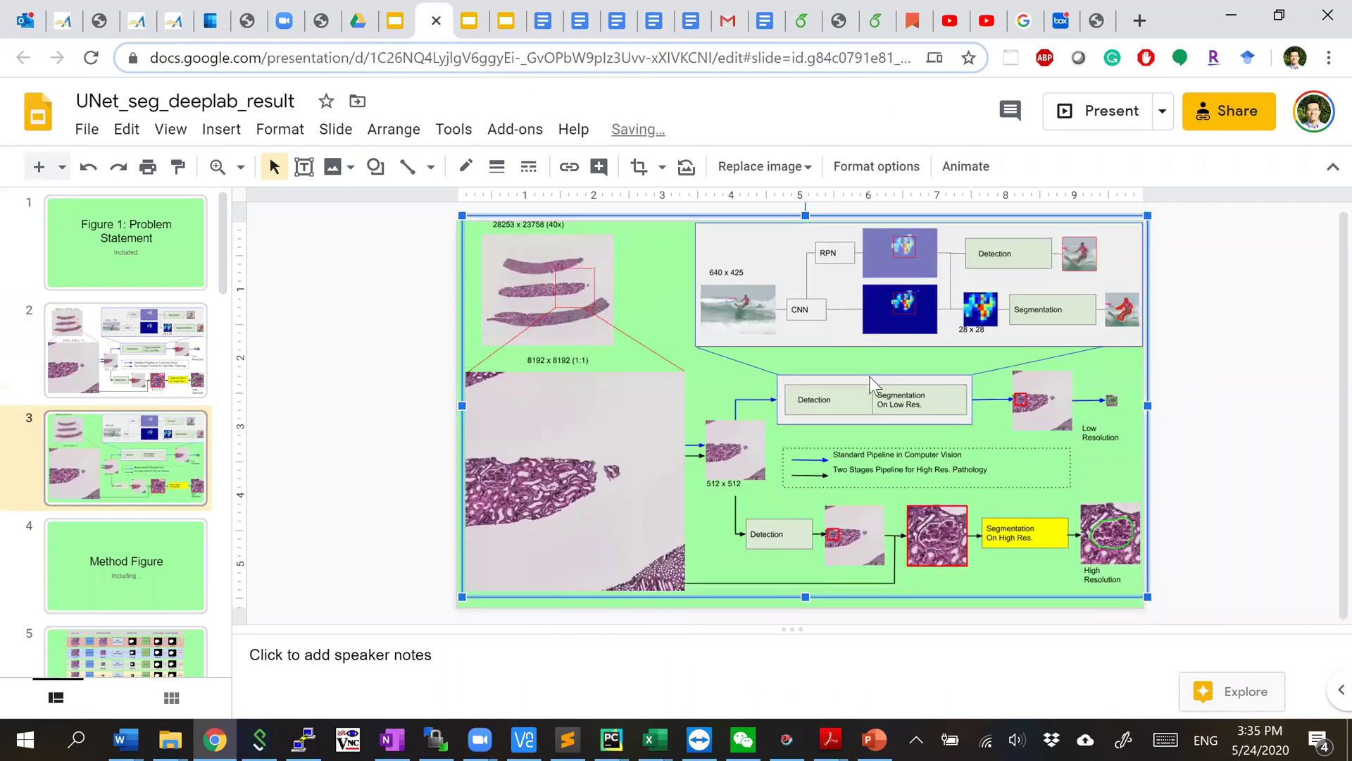
pyautogui.click(164, 374)
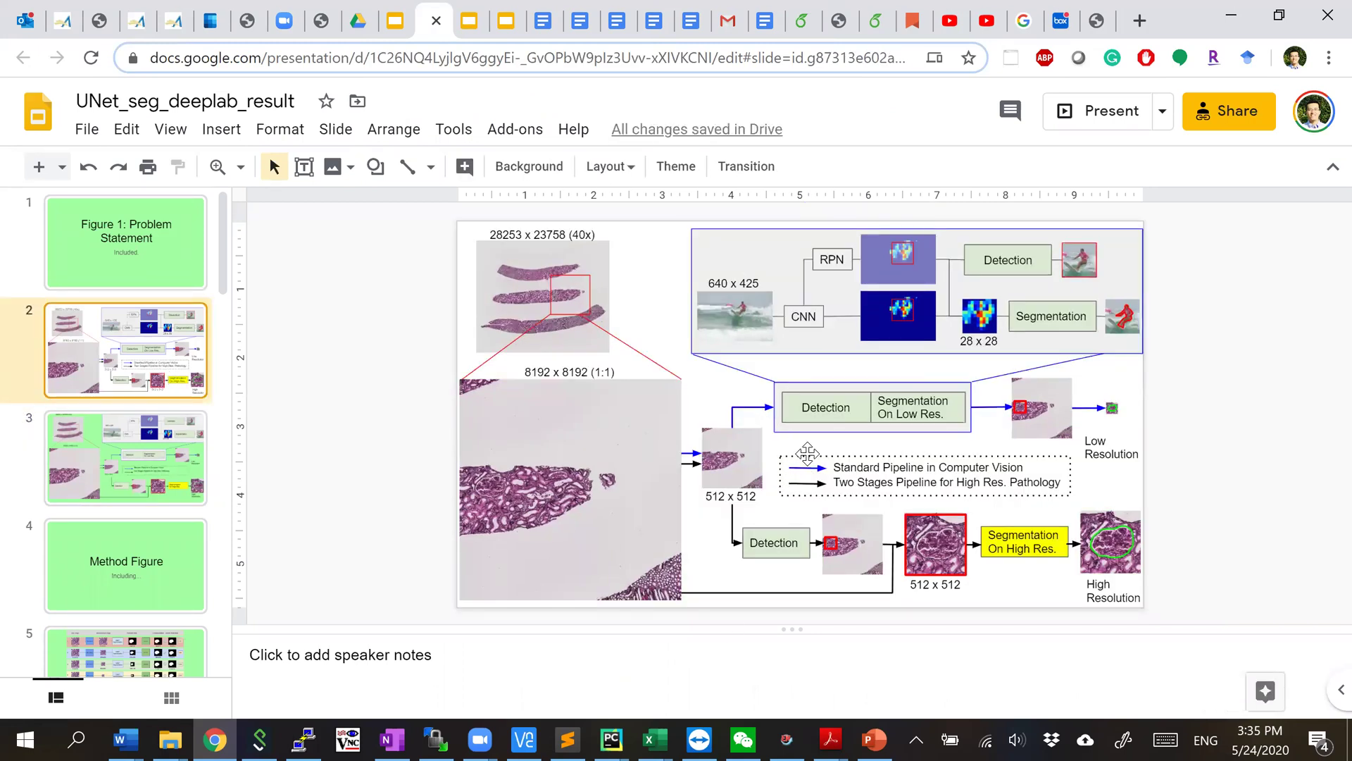
pyautogui.click(803, 453)
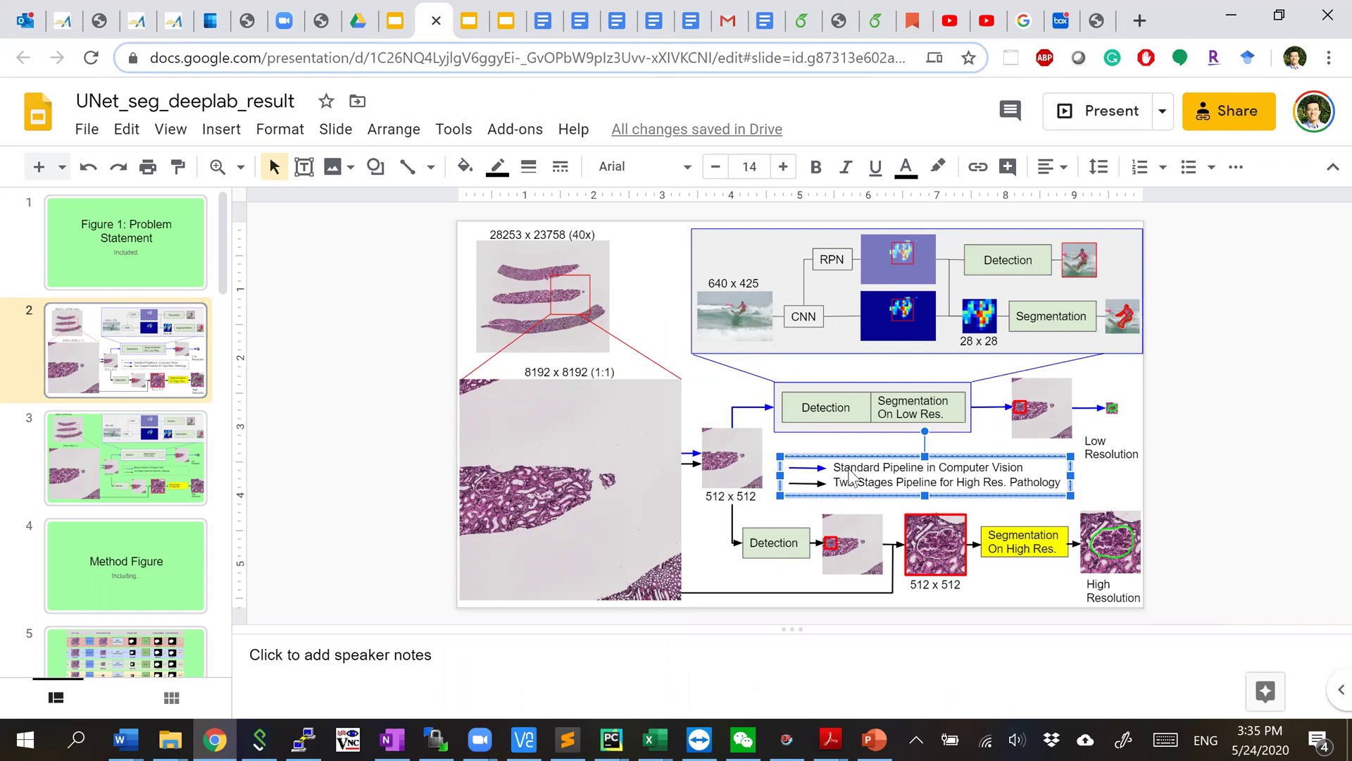
# - Download UNet_seg_deeplab_result as a Microsoft PowerPoint (.pptx) file
pyautogui.click(76, 133)
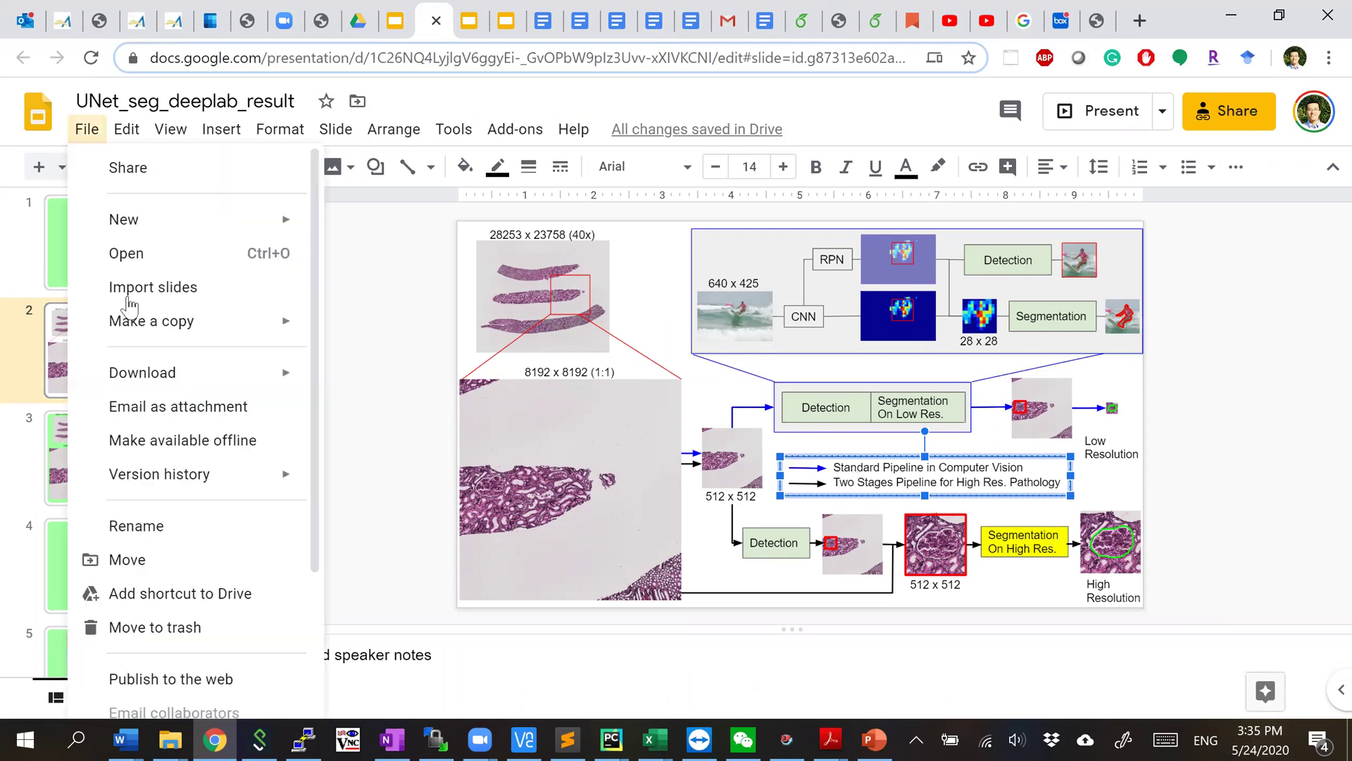
pyautogui.moveTo(159, 372)
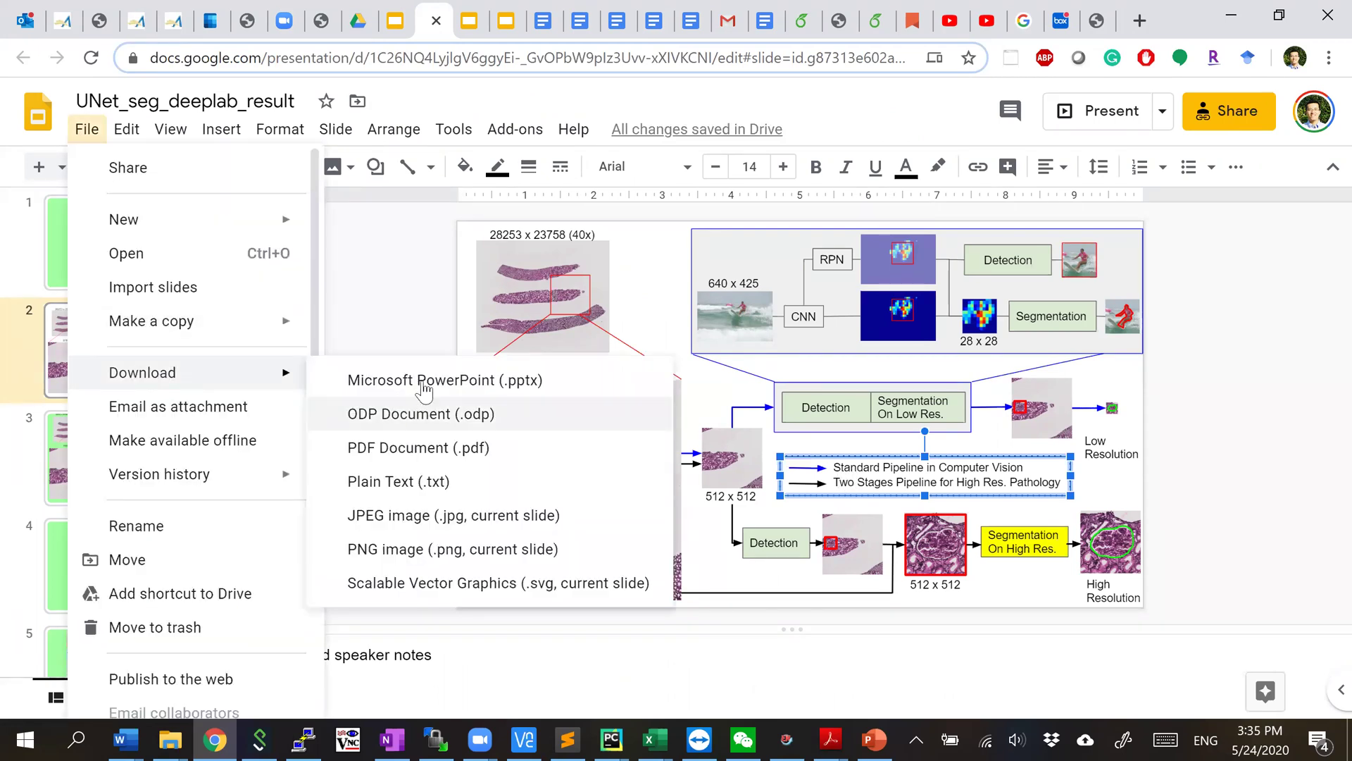
pyautogui.click(425, 387)
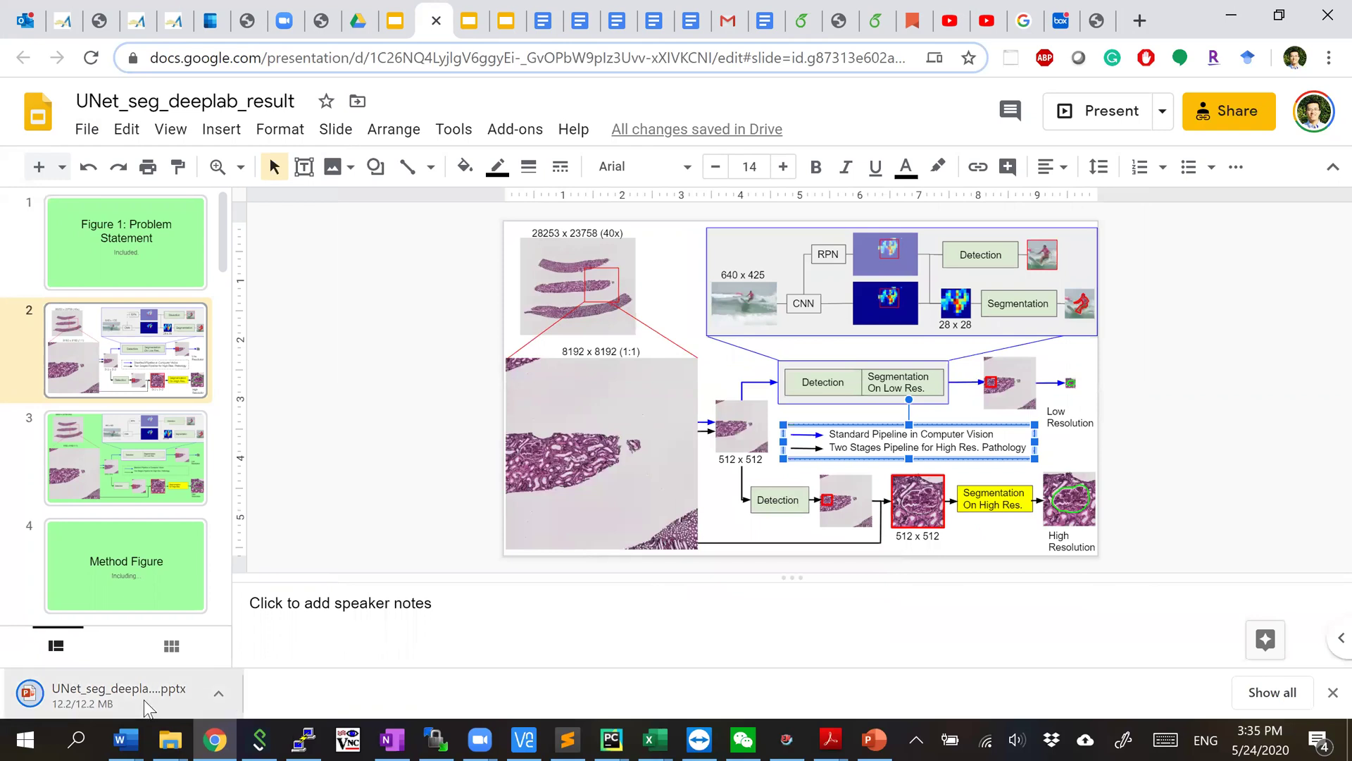
# - Open the downloaded .pptx and close the original presentation without saving
pyautogui.click(144, 701)
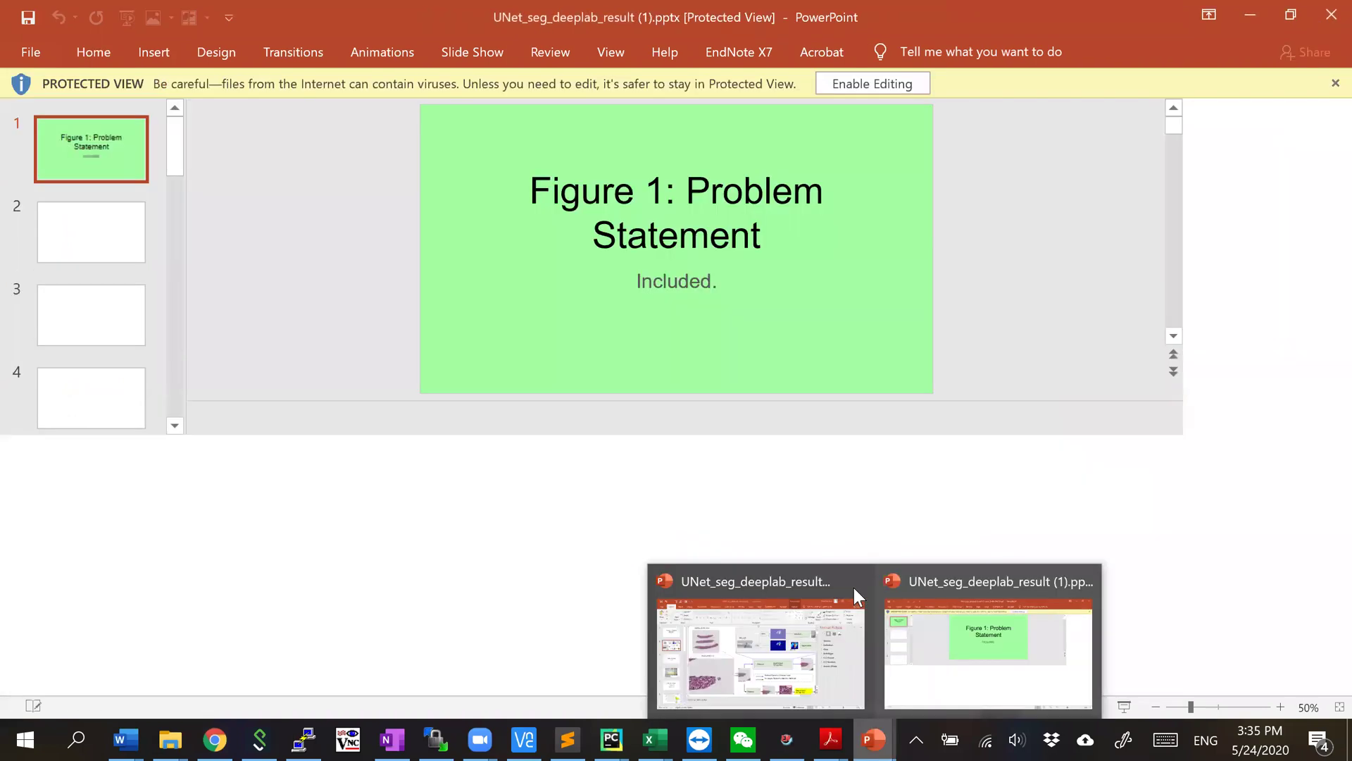
pyautogui.moveTo(854, 587)
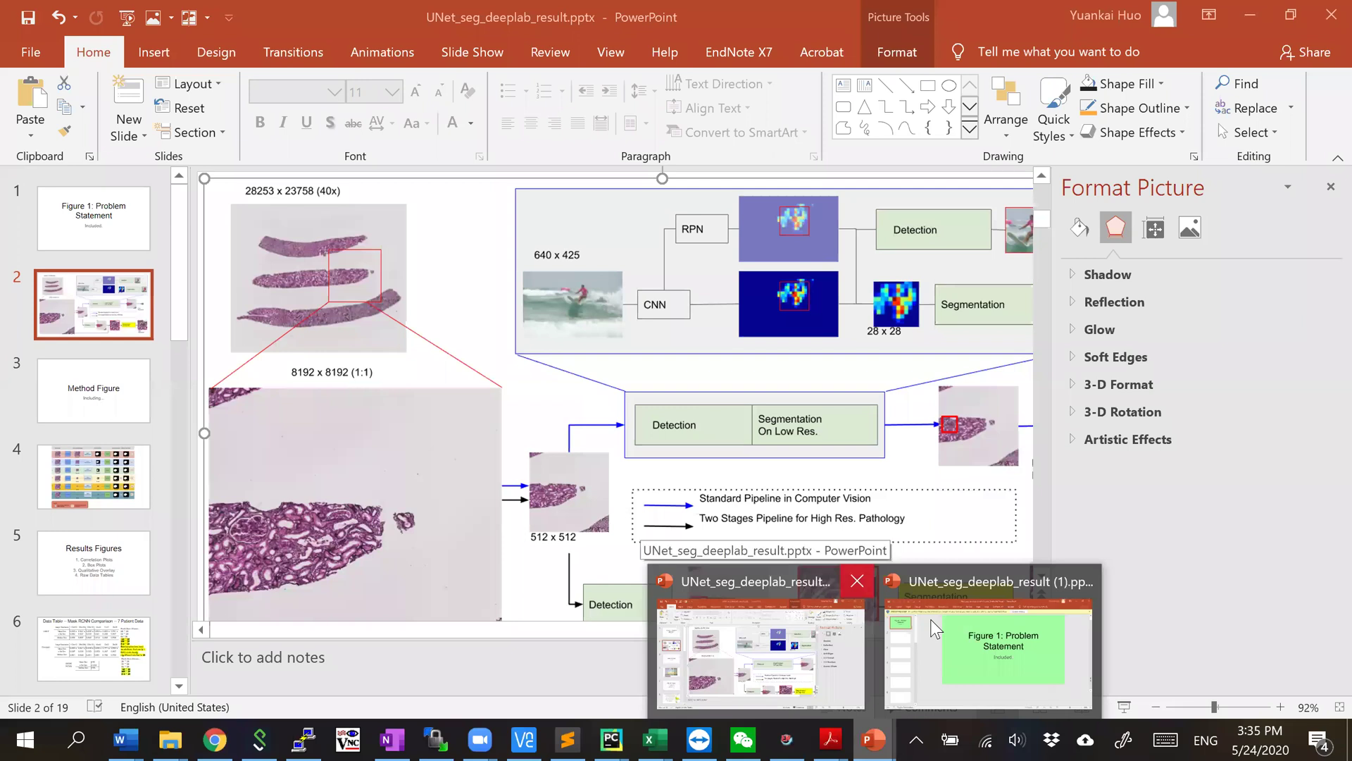
pyautogui.click(858, 579)
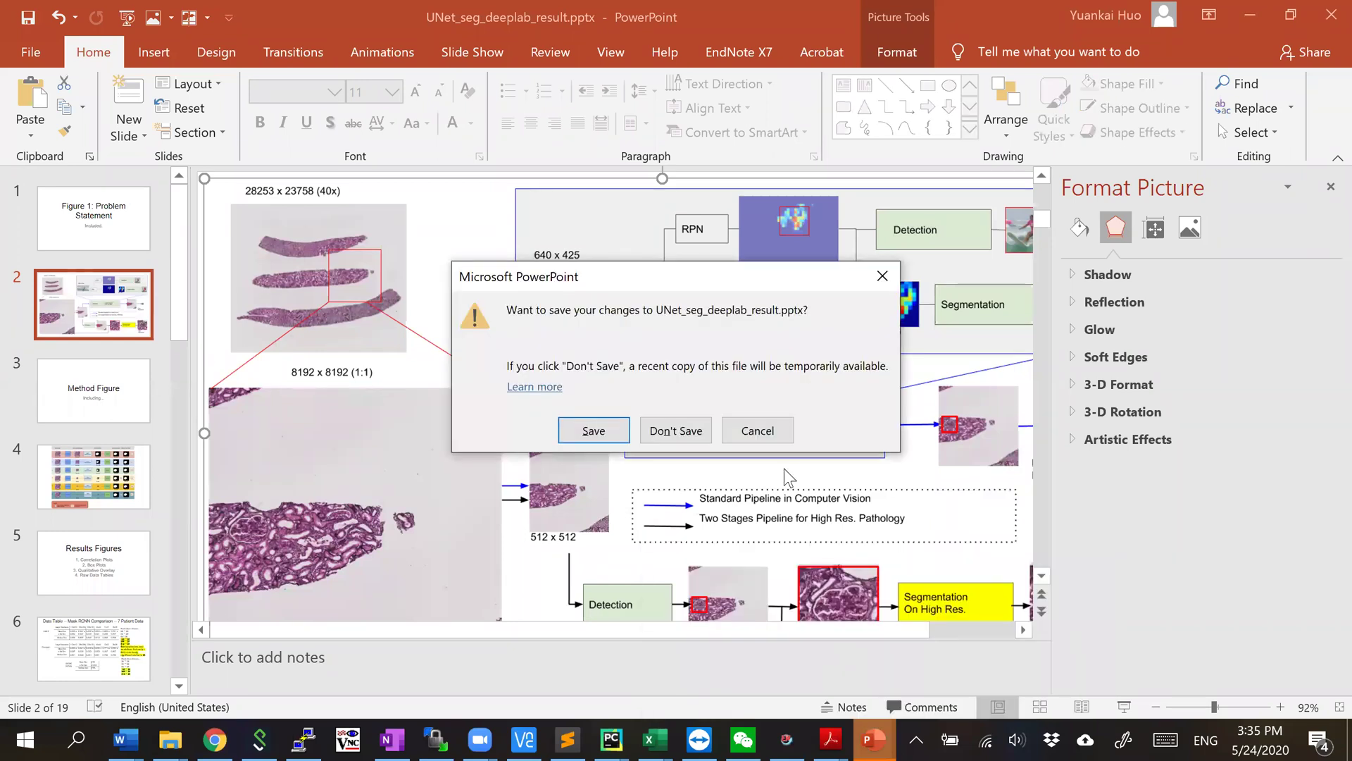
pyautogui.click(694, 428)
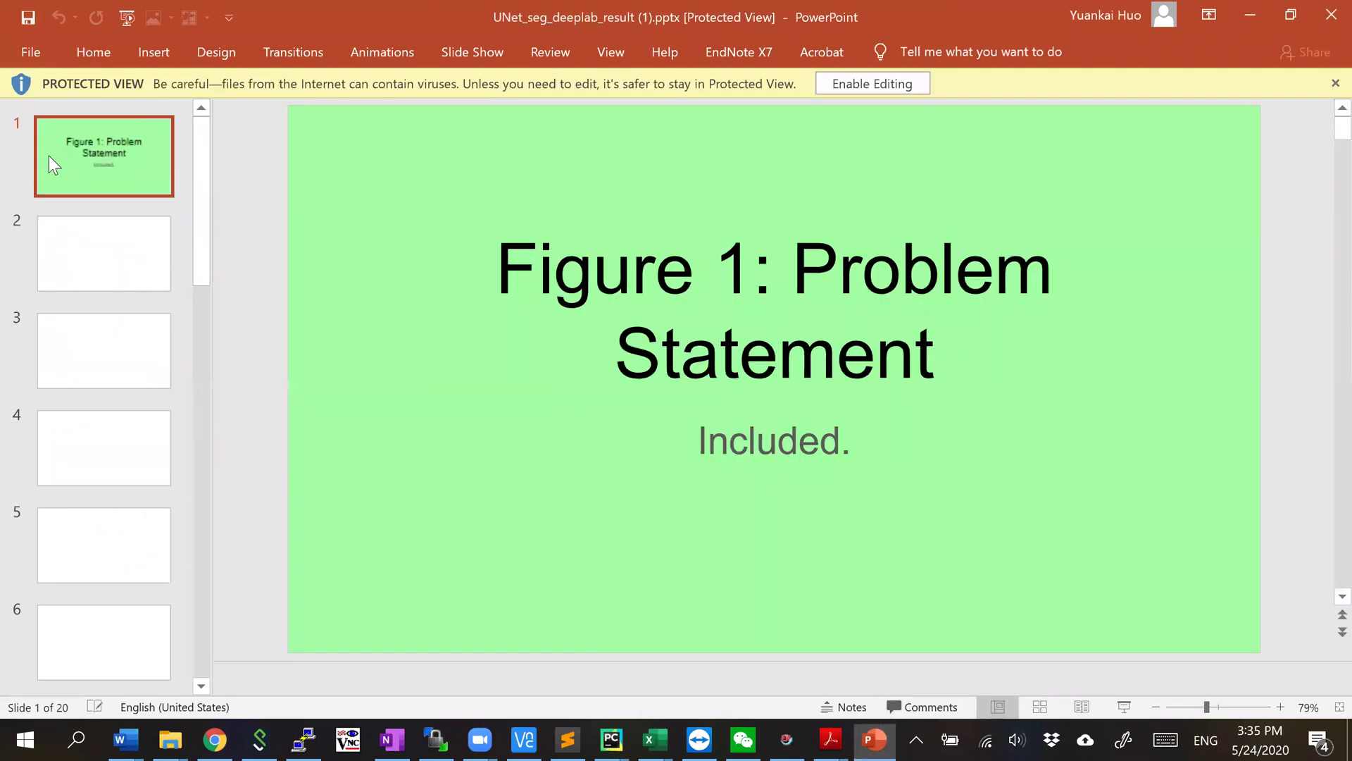
# - Show slide 2's pipeline diagram, enable editing, then select and deselect all its objects
pyautogui.click(104, 254)
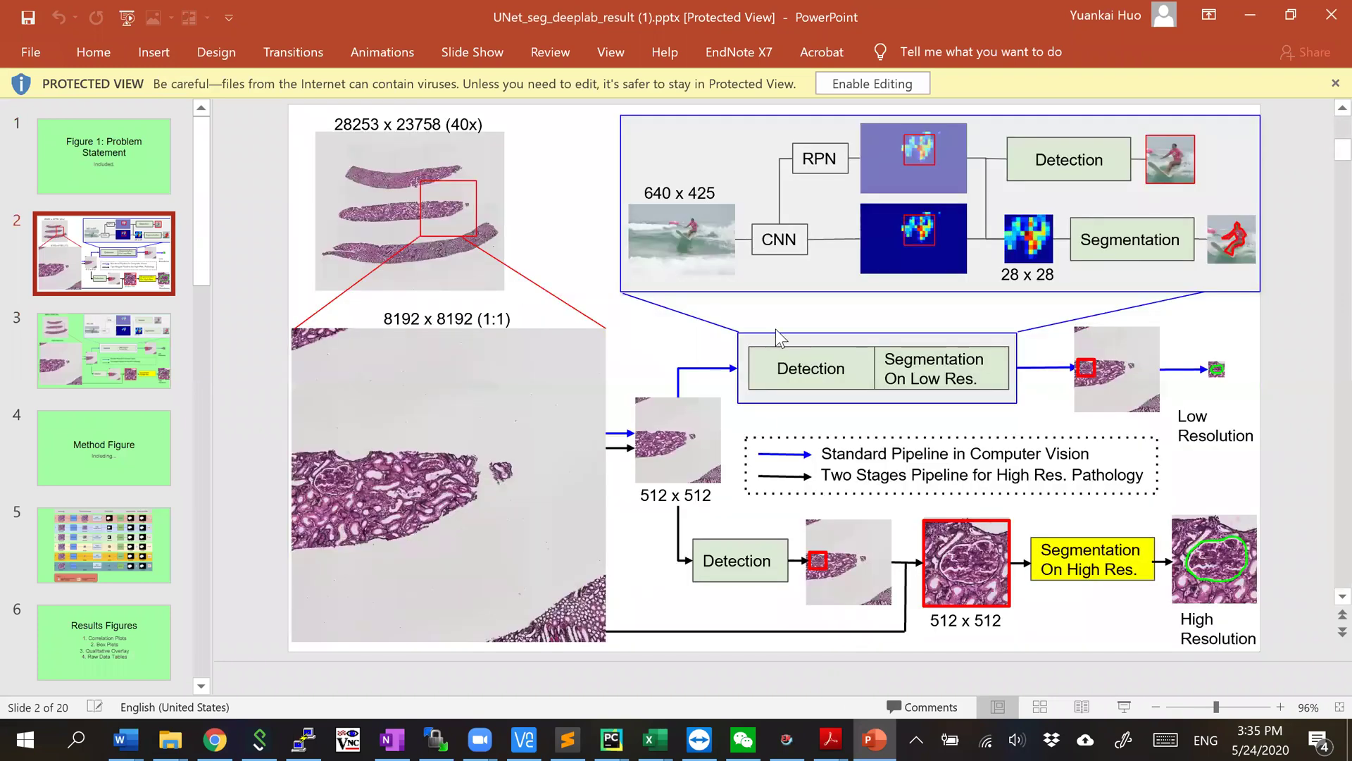
pyautogui.click(873, 83)
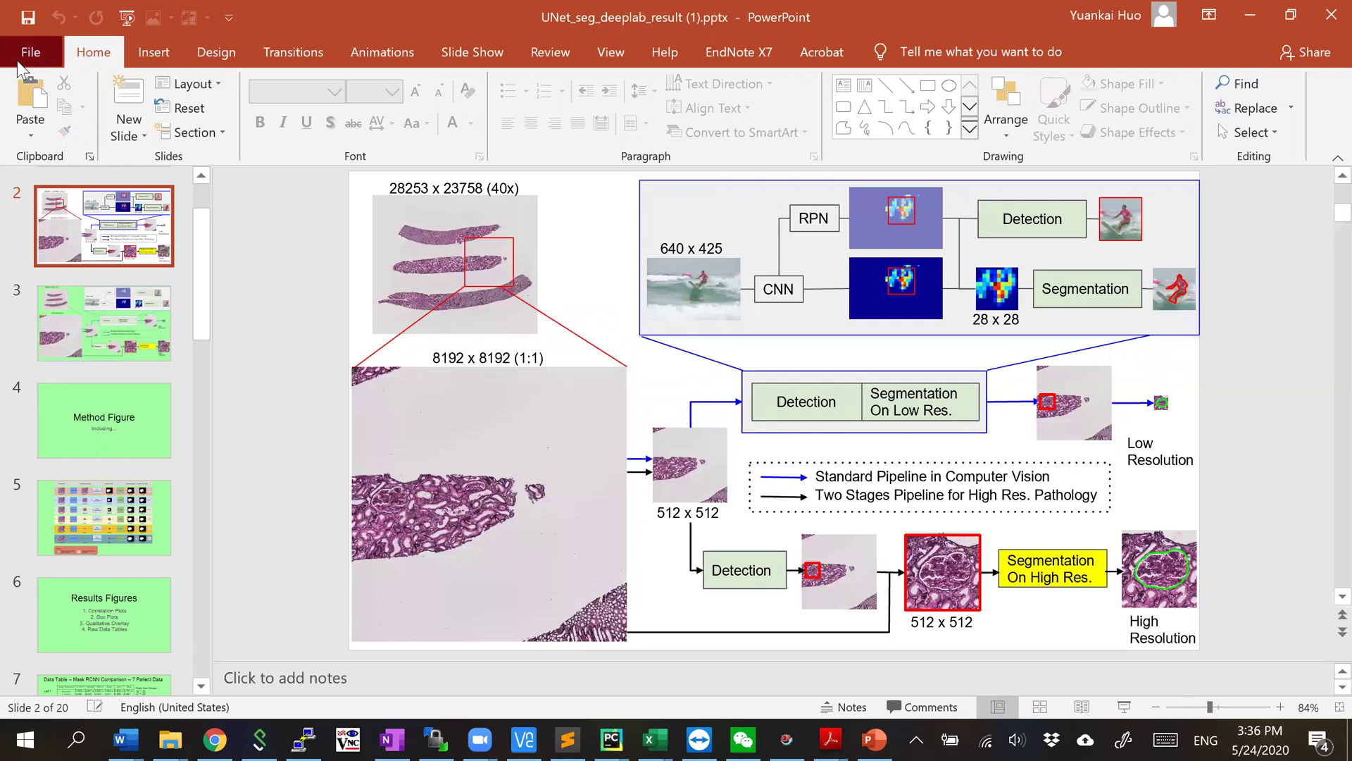
pyautogui.click(24, 57)
pyautogui.click(22, 62)
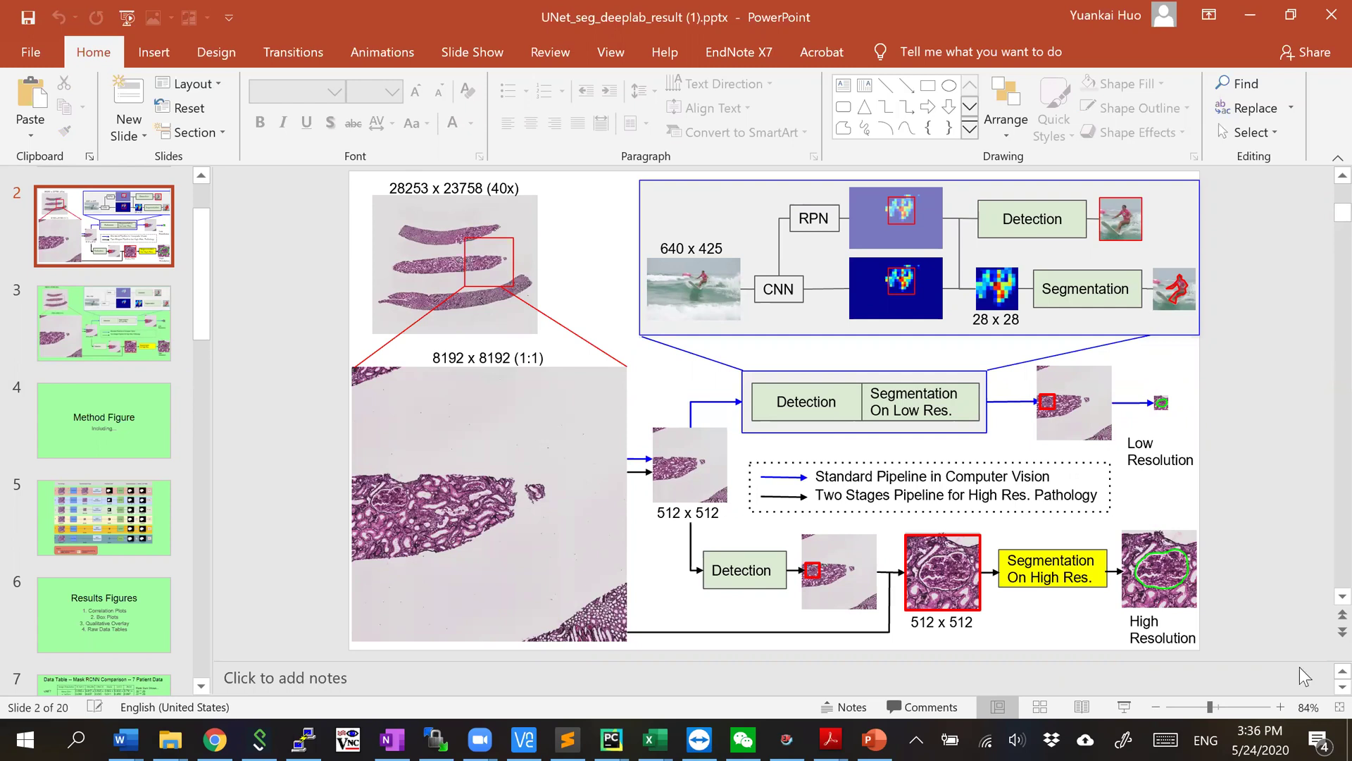
pyautogui.hotkey('ctrl', 'a')
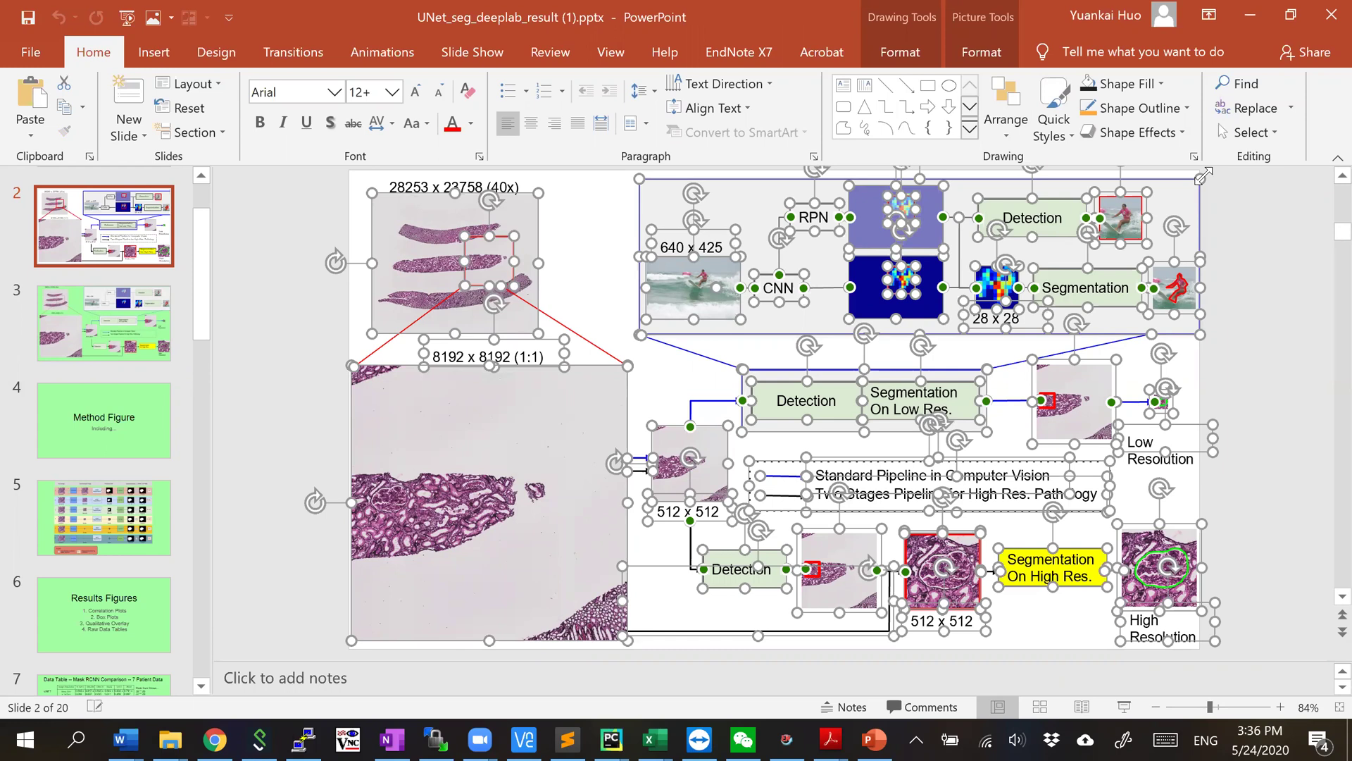
pyautogui.click(1269, 252)
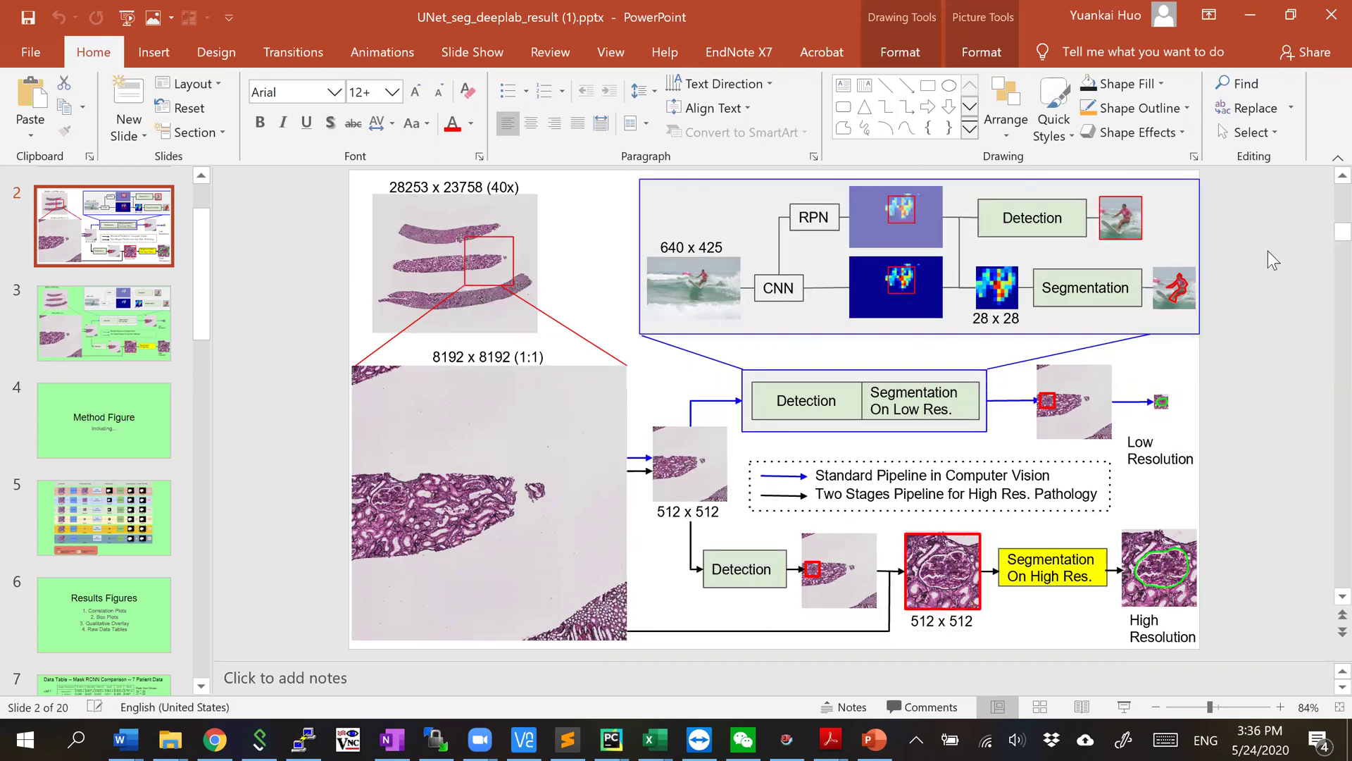
# - Save only the current slide as PDF named Figure1 into Documents\temp
pyautogui.click(33, 43)
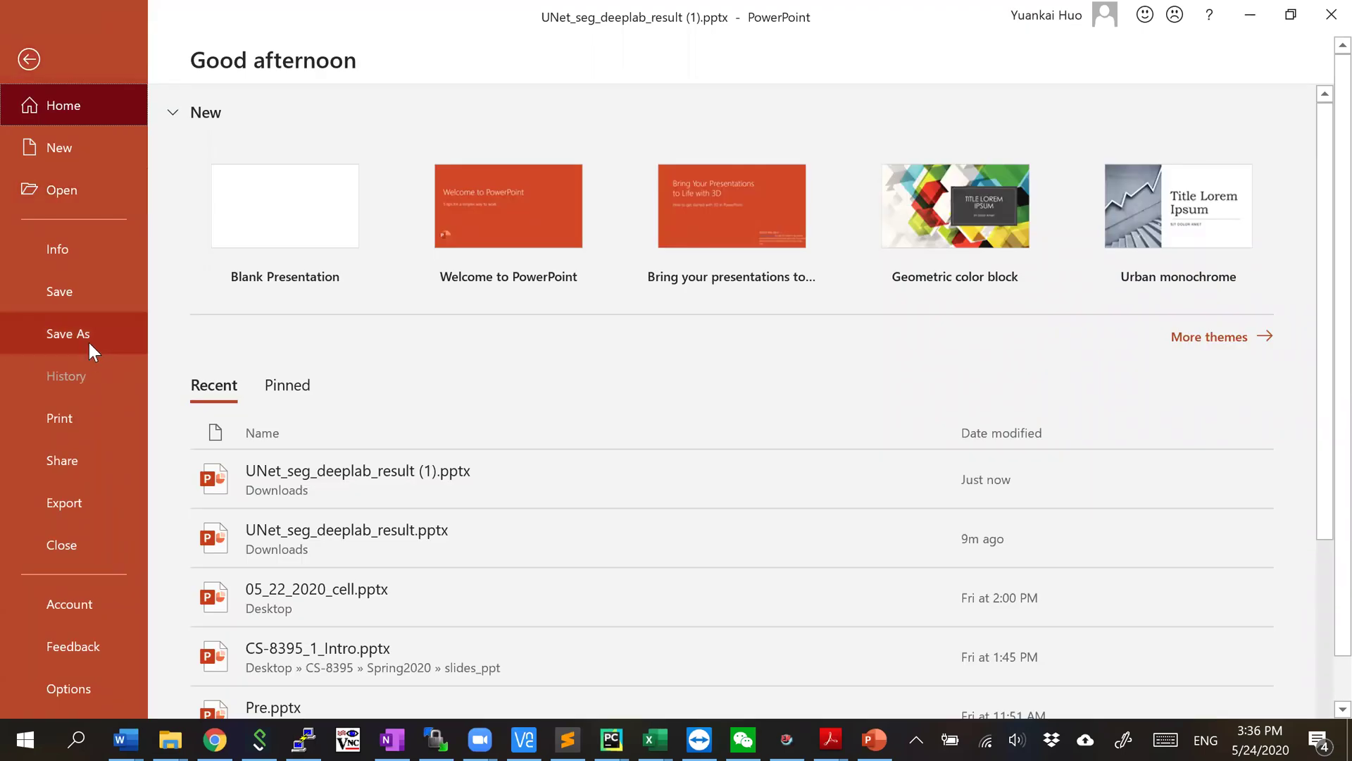
pyautogui.click(86, 340)
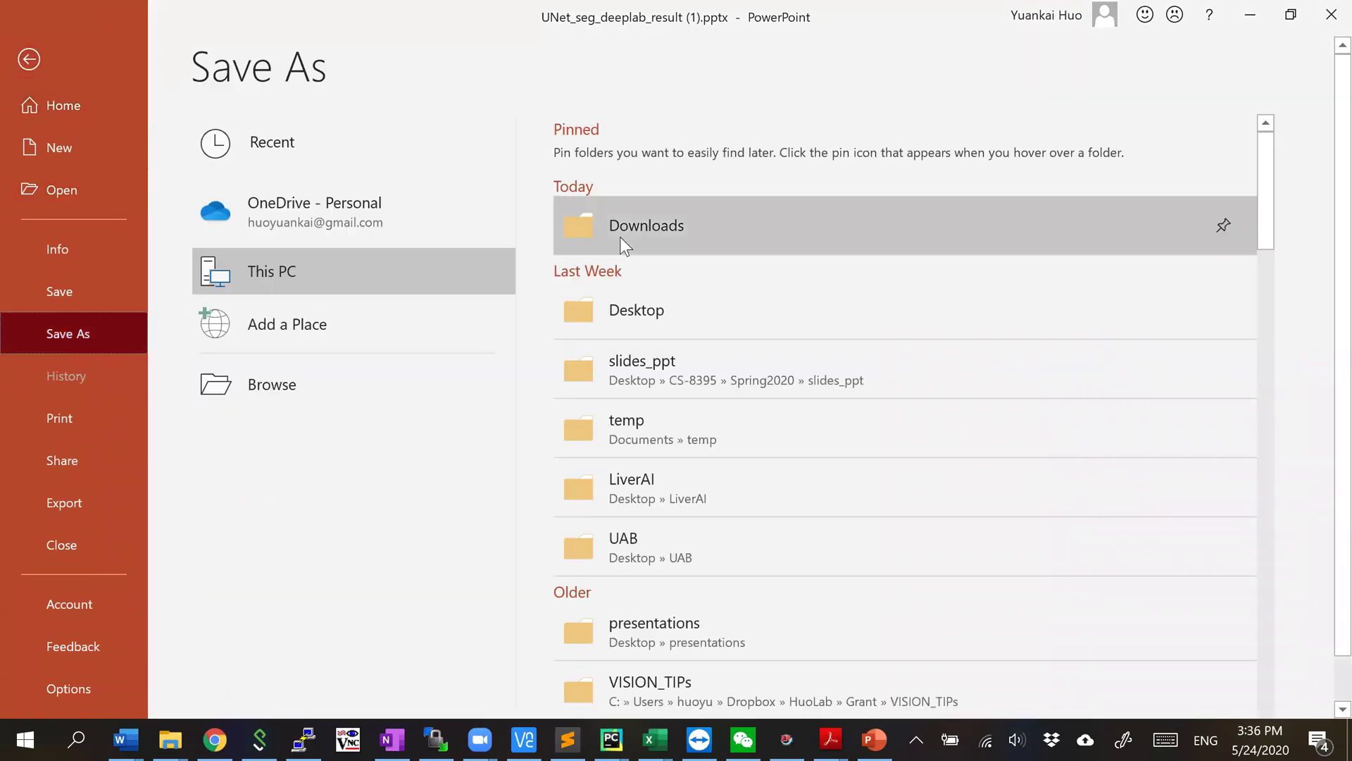
pyautogui.click(649, 424)
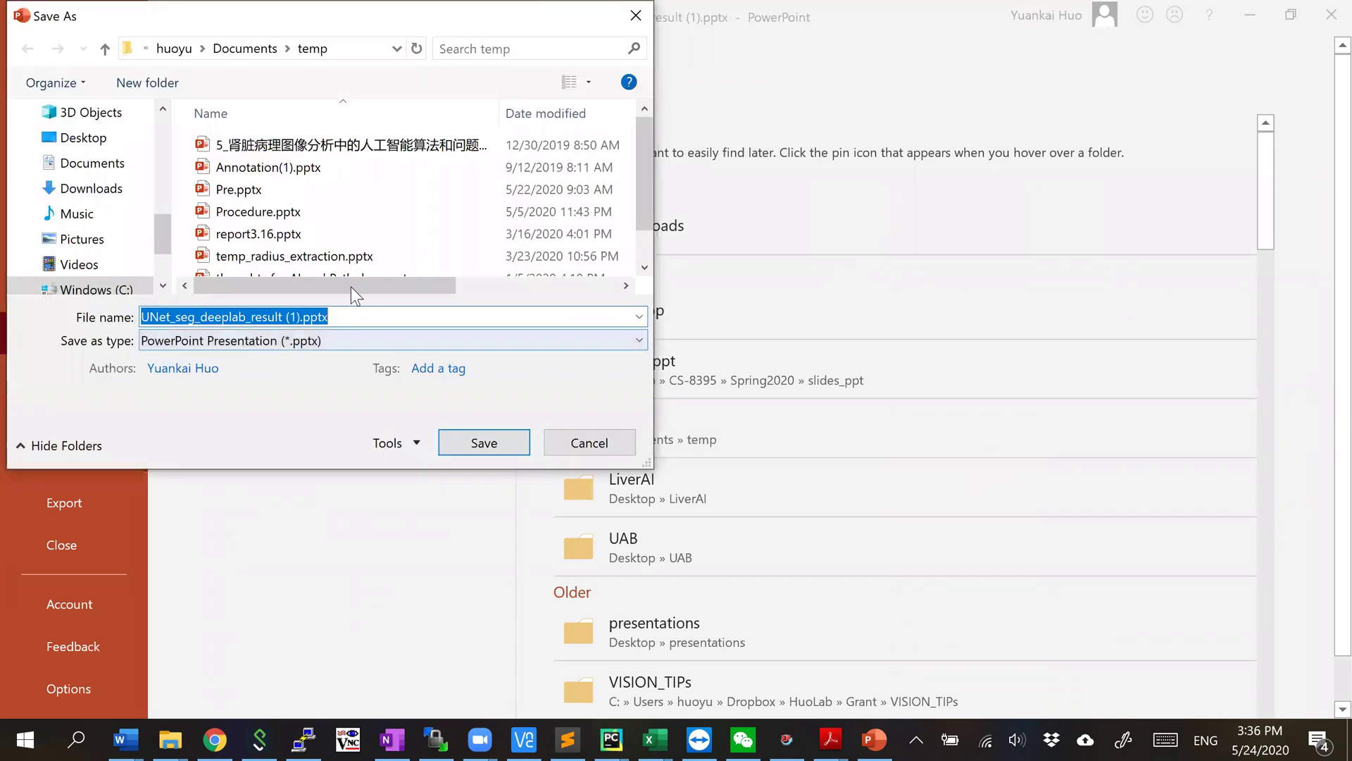
pyautogui.write('Figure1')
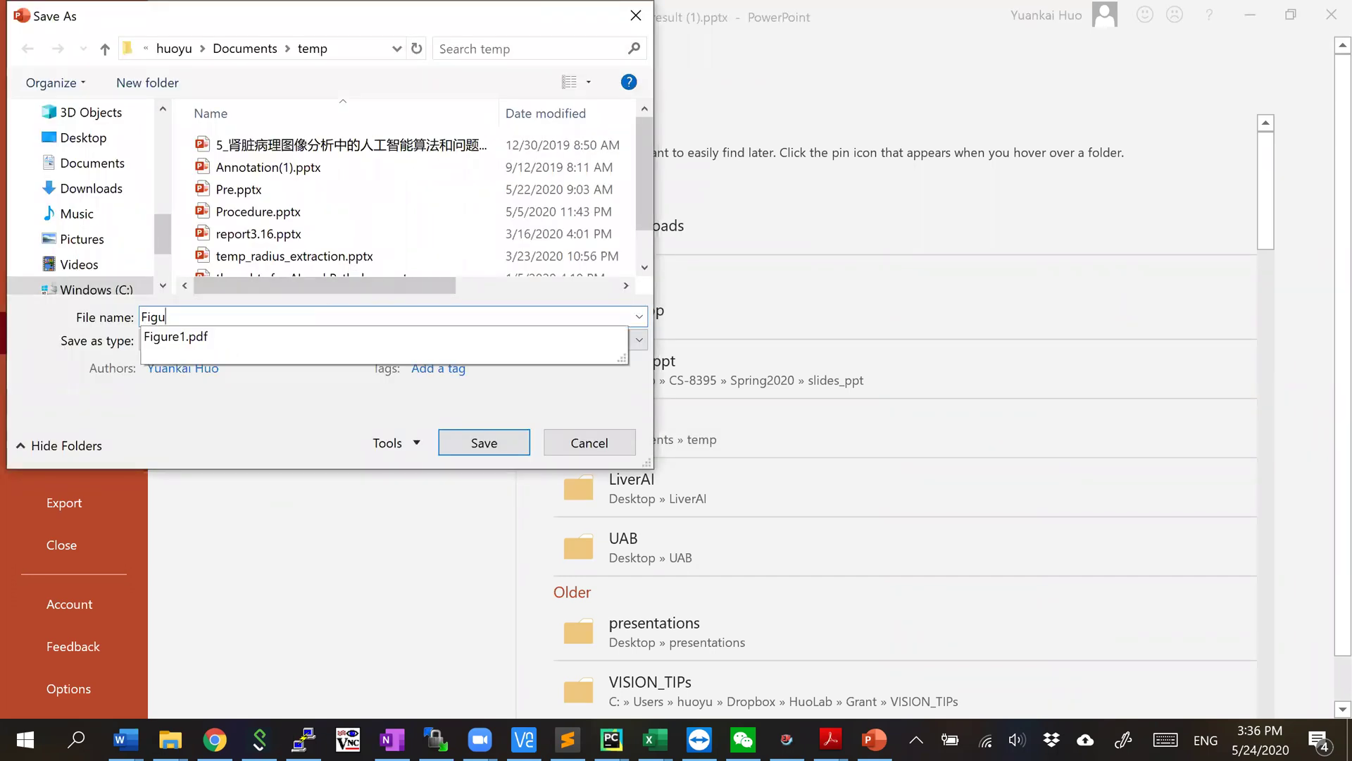
pyautogui.click(319, 337)
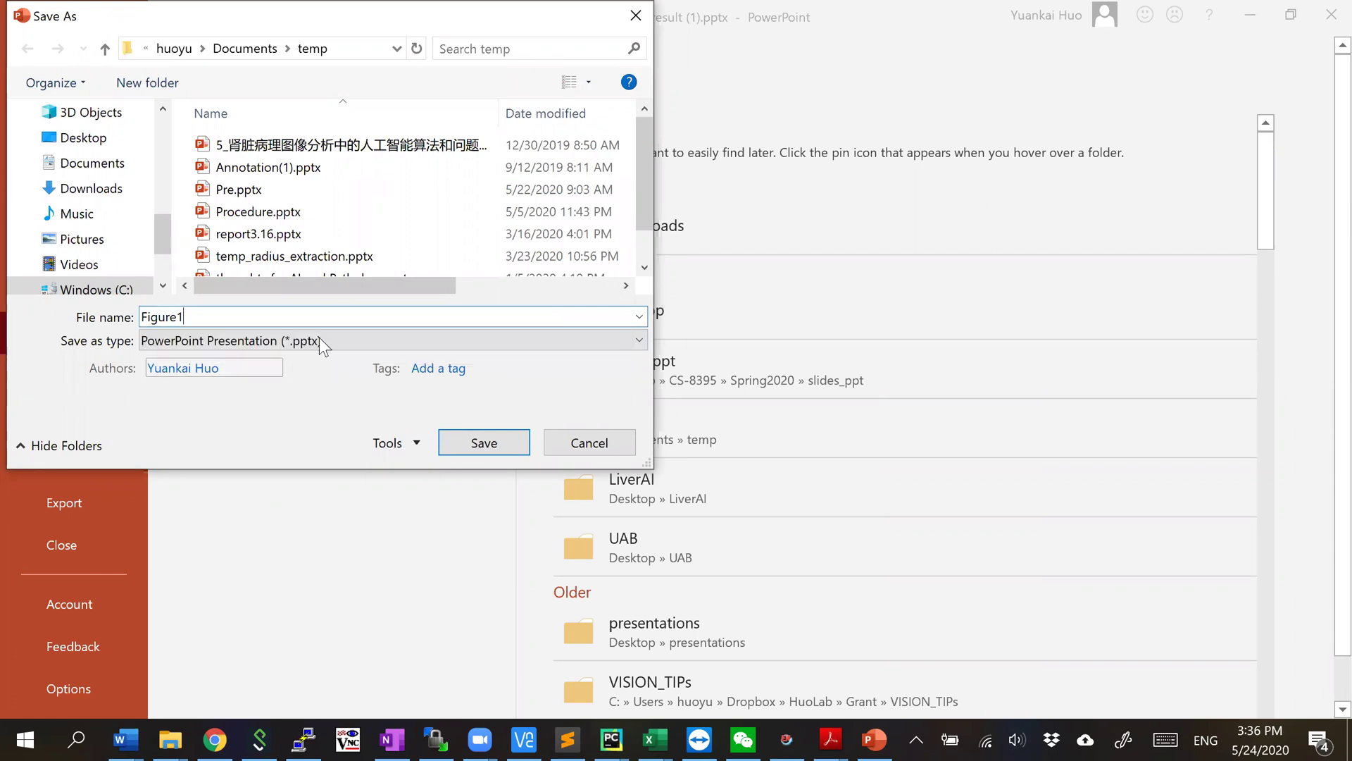
pyautogui.click(319, 336)
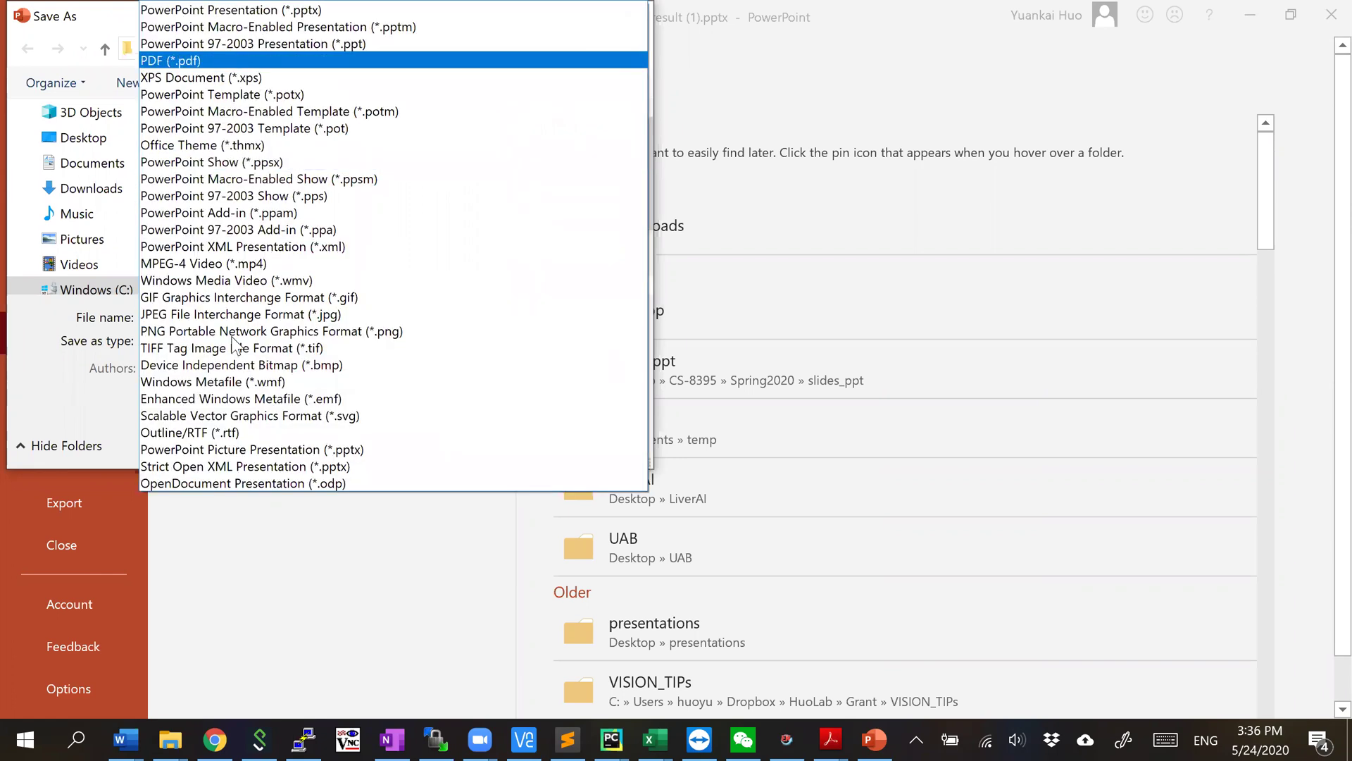
pyautogui.click(229, 62)
pyautogui.click(237, 414)
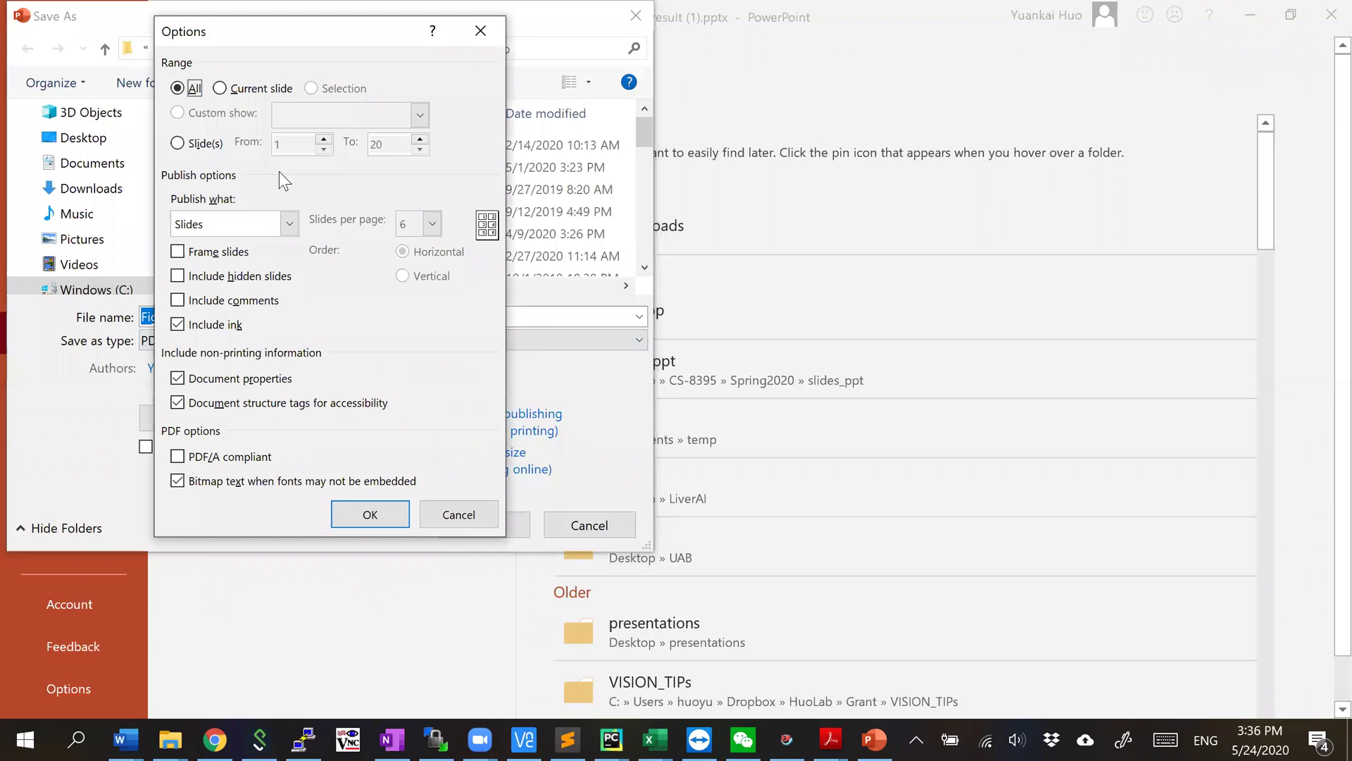
pyautogui.click(258, 93)
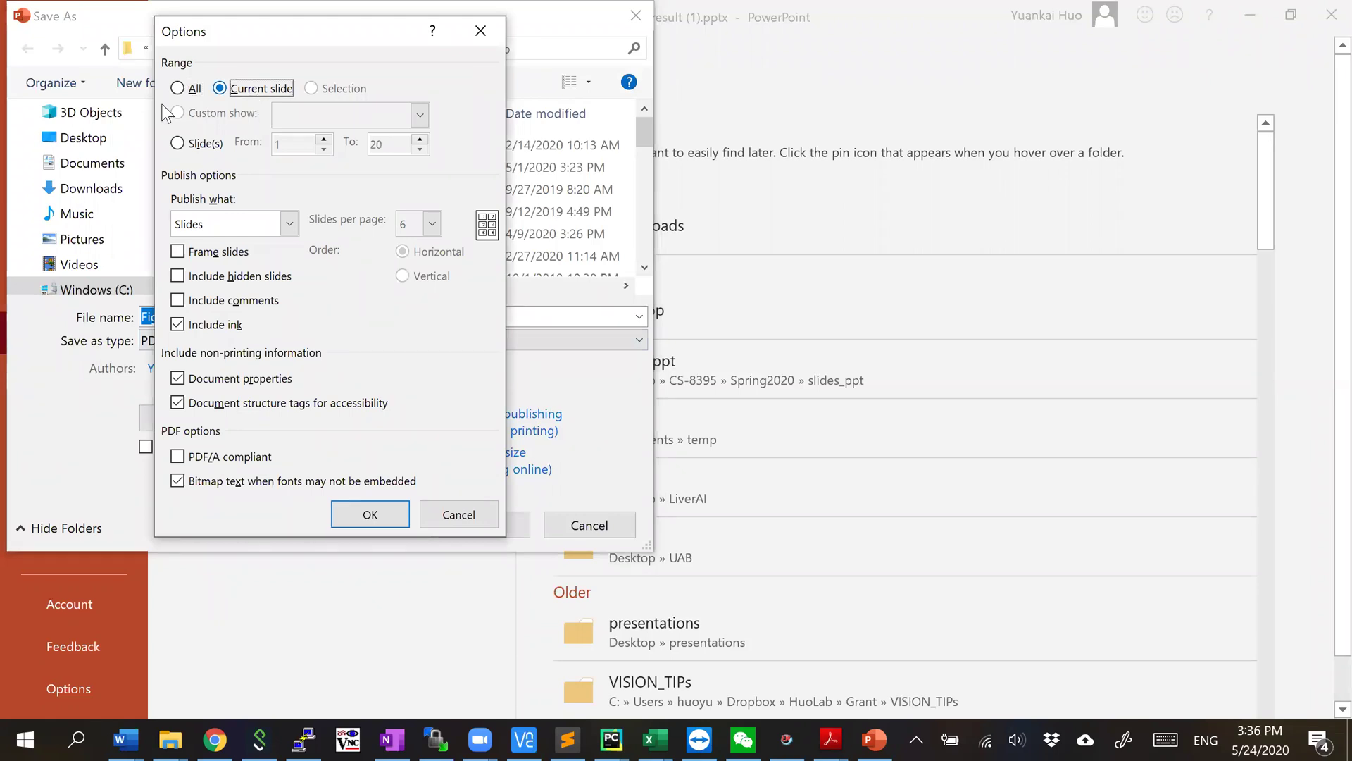
pyautogui.click(372, 518)
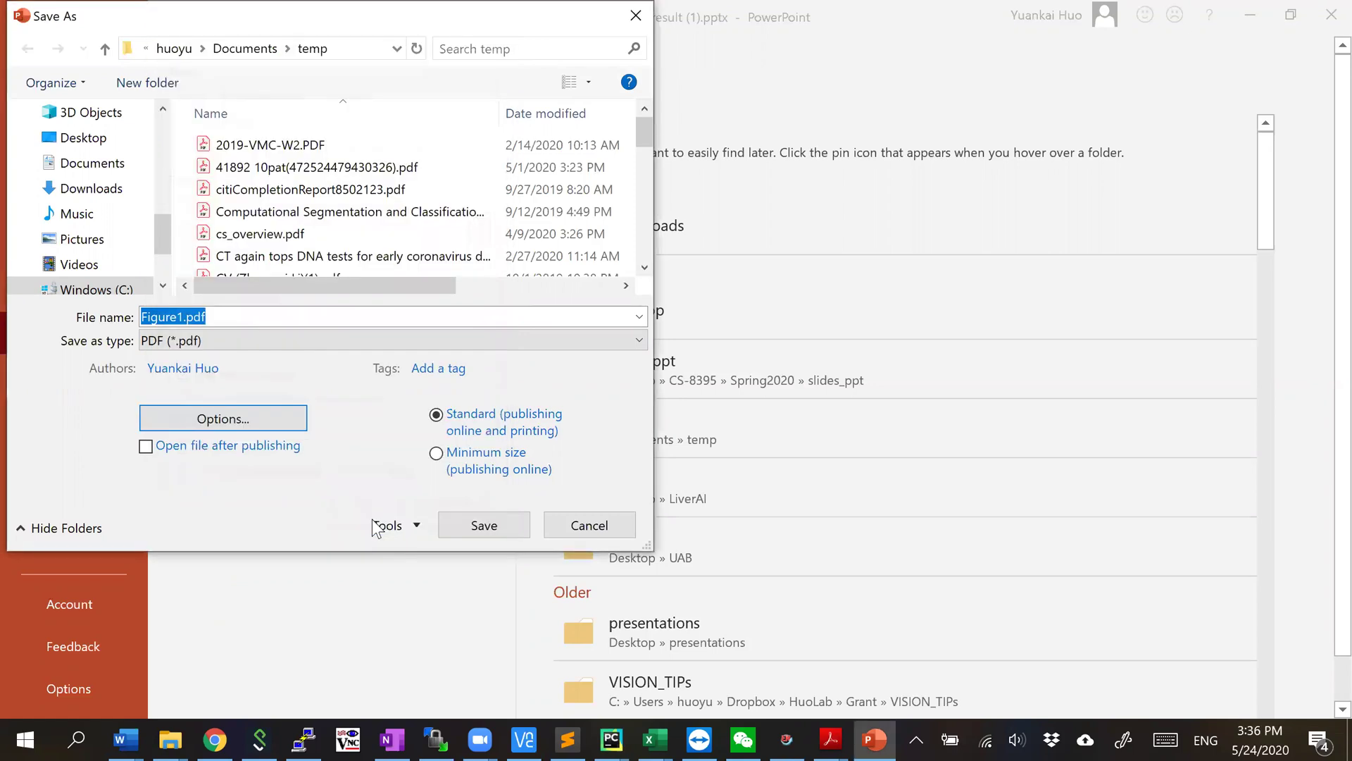
pyautogui.click(510, 528)
# - Approve replacing the existing Figure1.pdf and check the already-open Figure1.pdf window
pyautogui.click(731, 380)
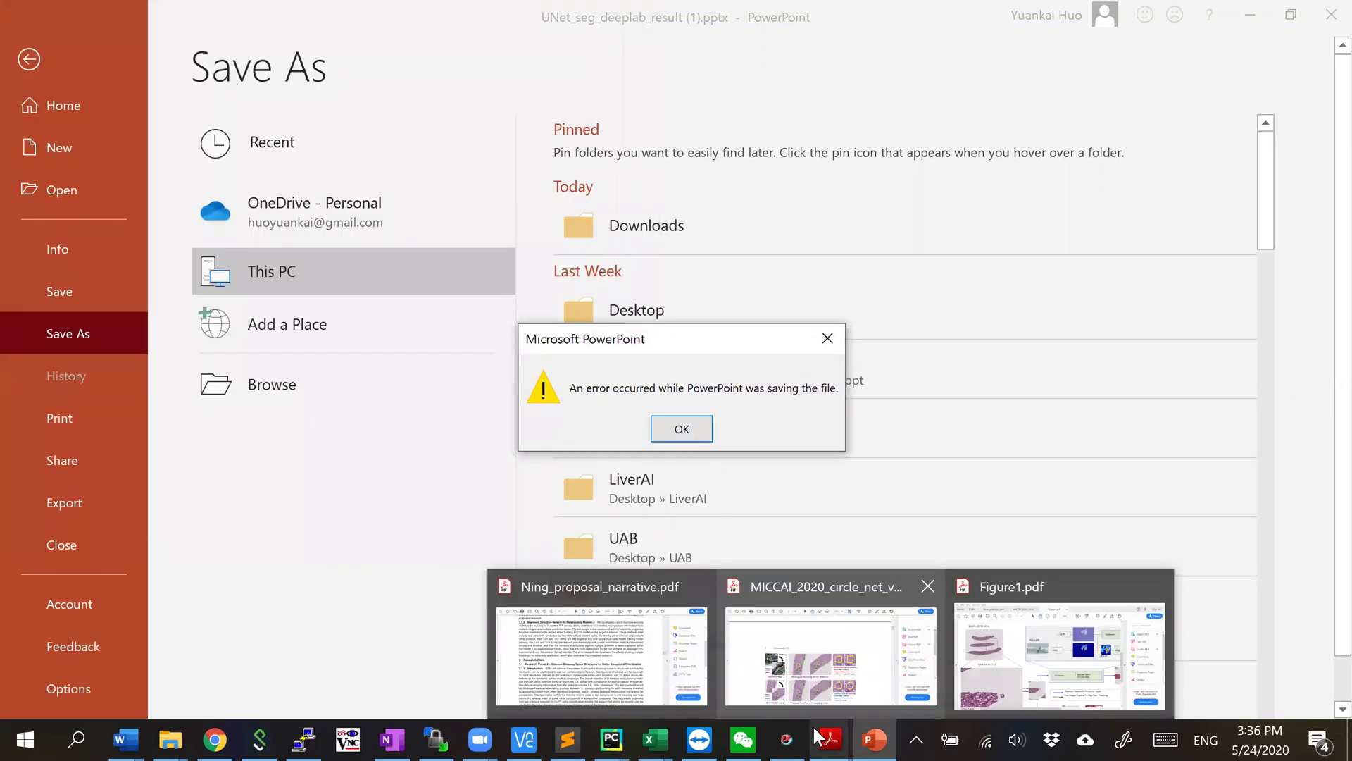
pyautogui.click(813, 724)
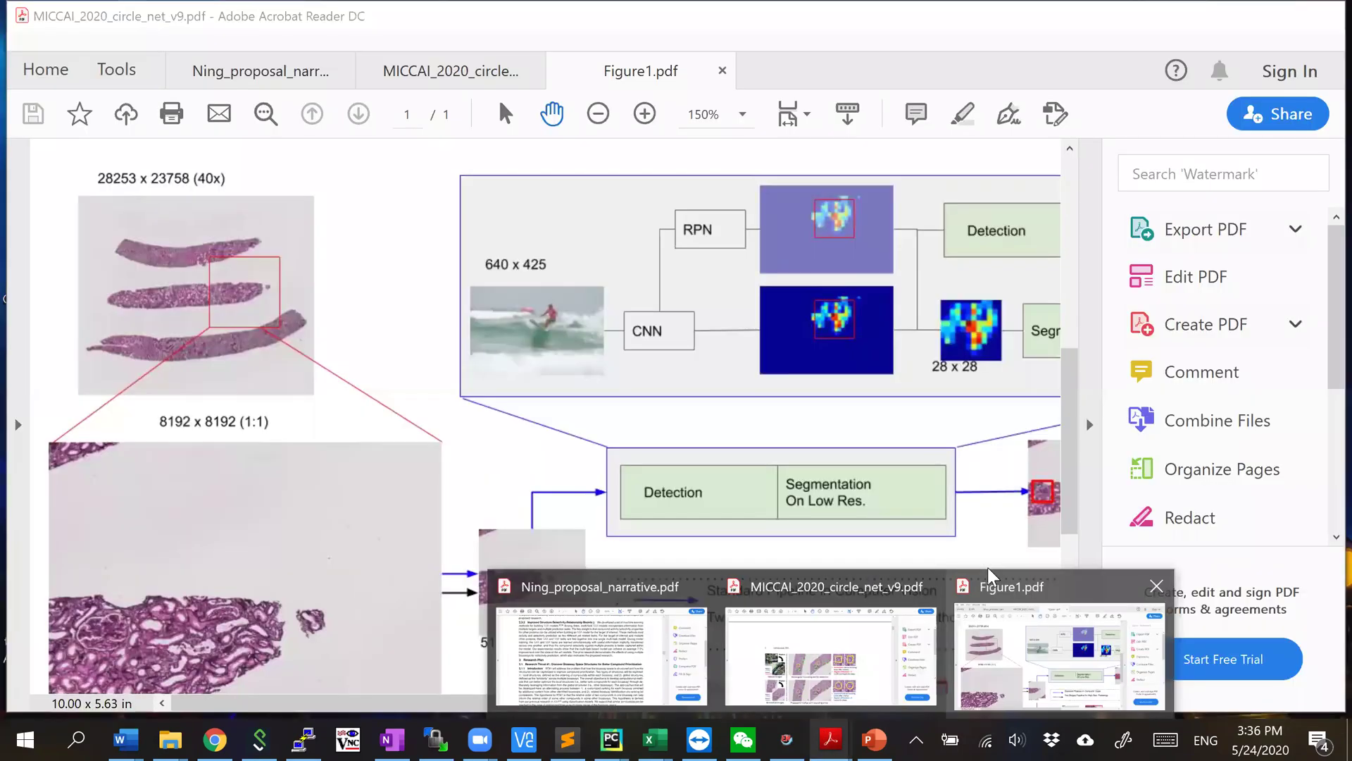
pyautogui.click(1189, 584)
pyautogui.click(691, 425)
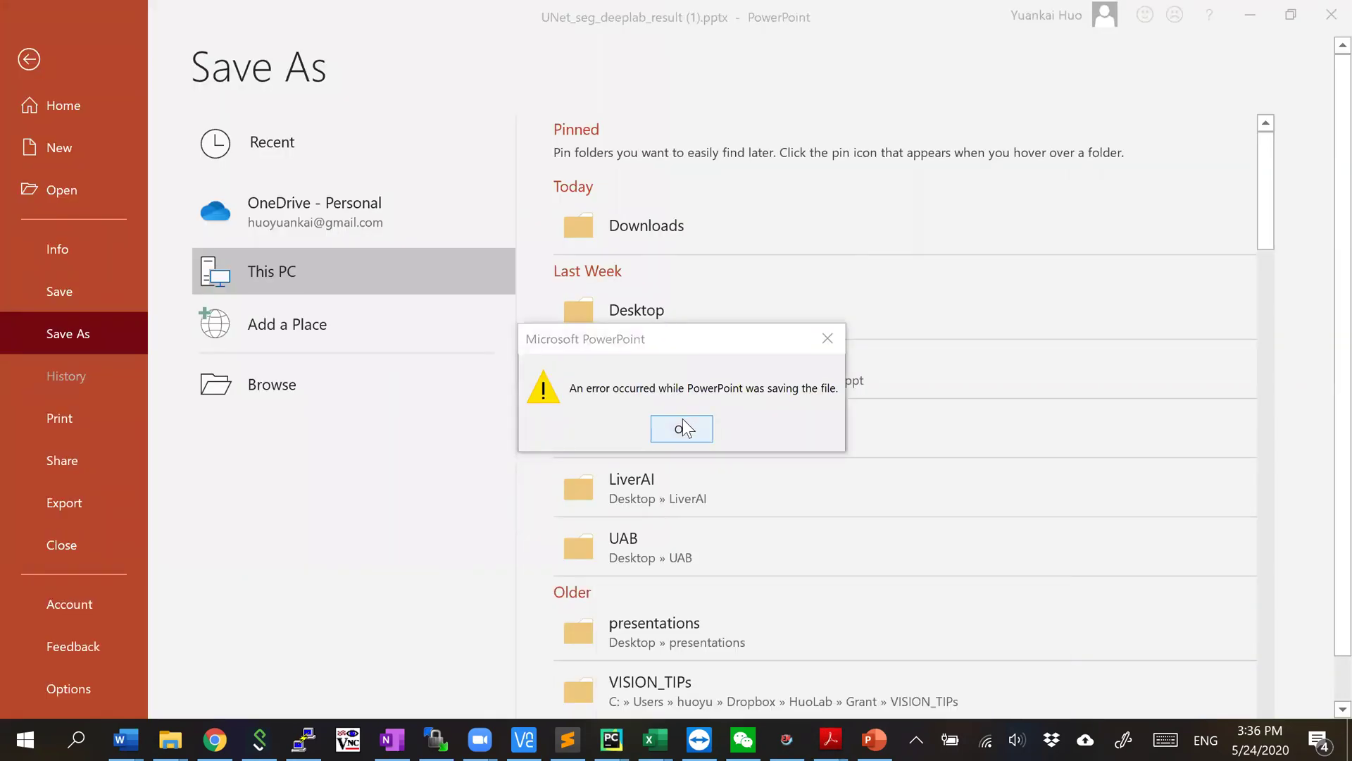
# - Dismiss the save error and re-export the current slide as Figure1.pdf into Documents\temp
pyautogui.click(682, 418)
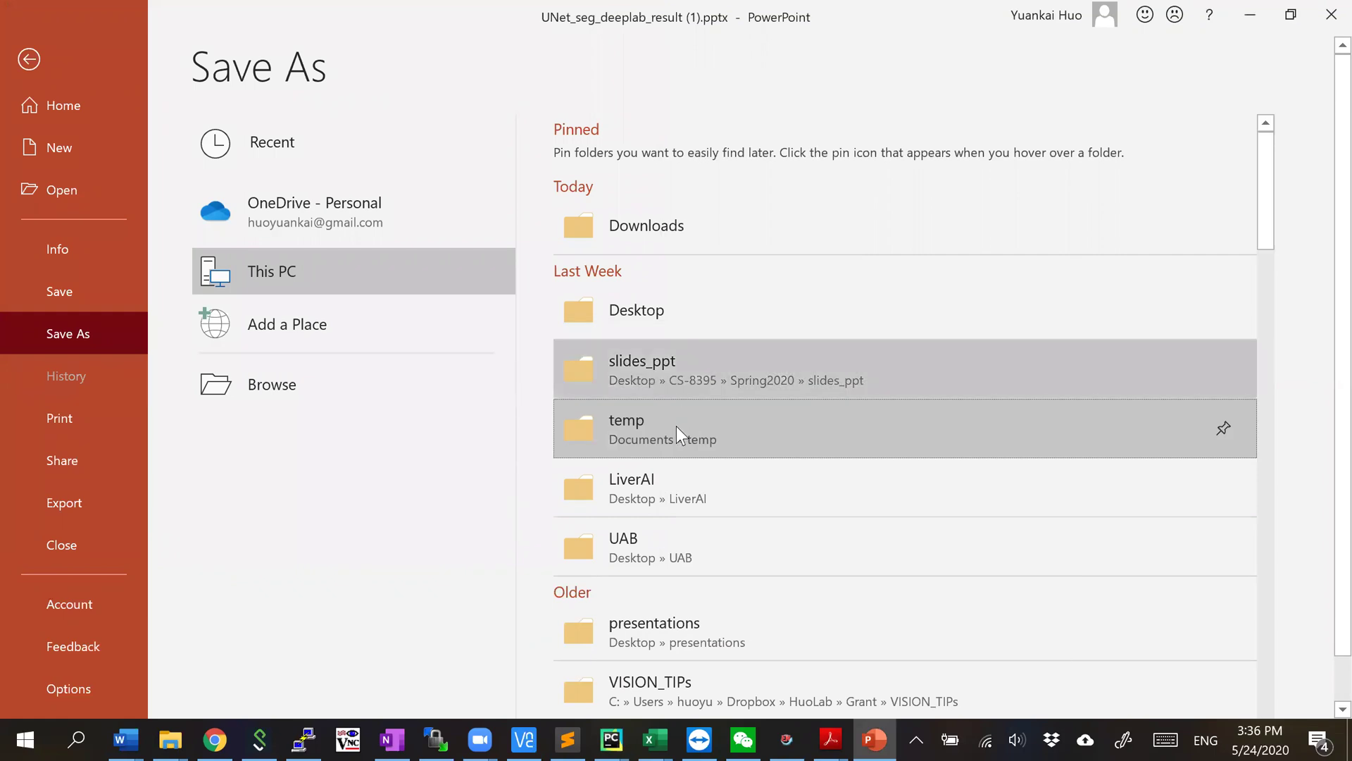
pyautogui.click(676, 426)
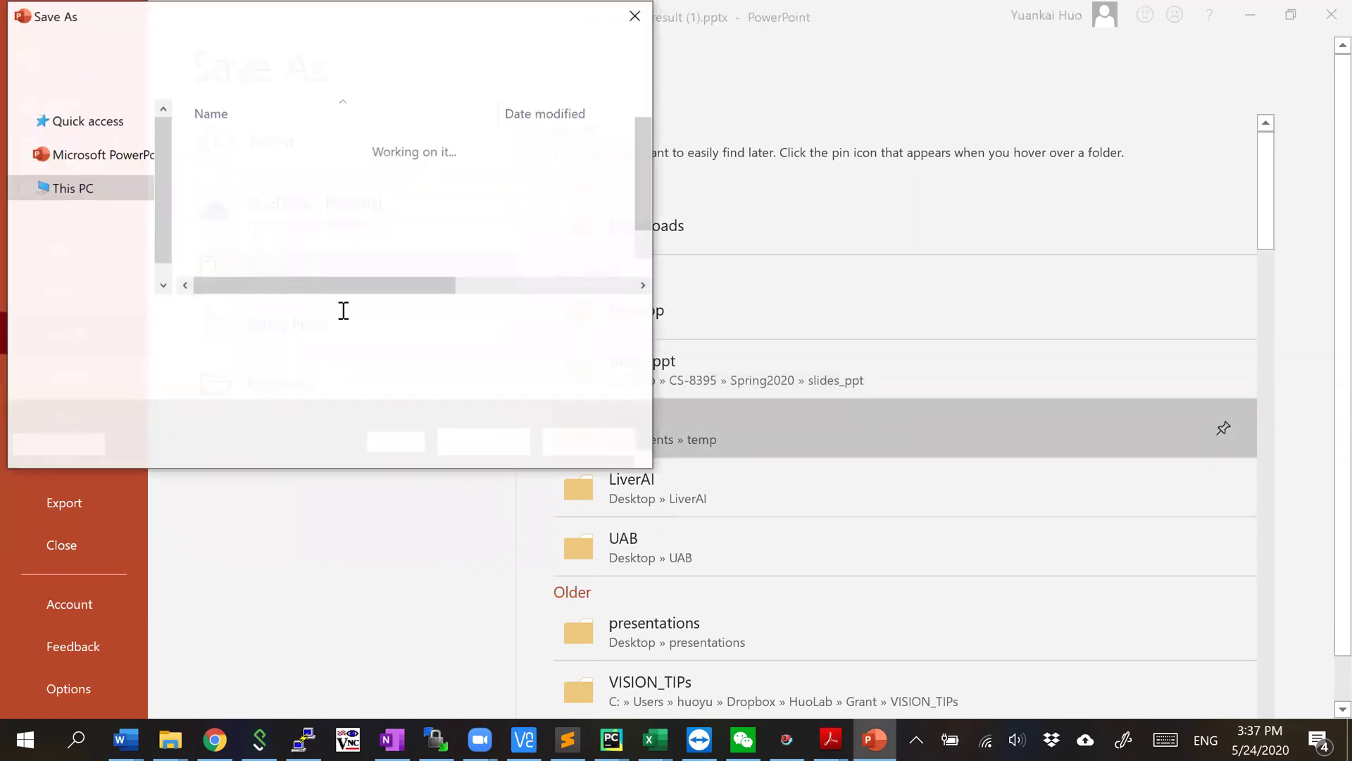
pyautogui.write('Figure')
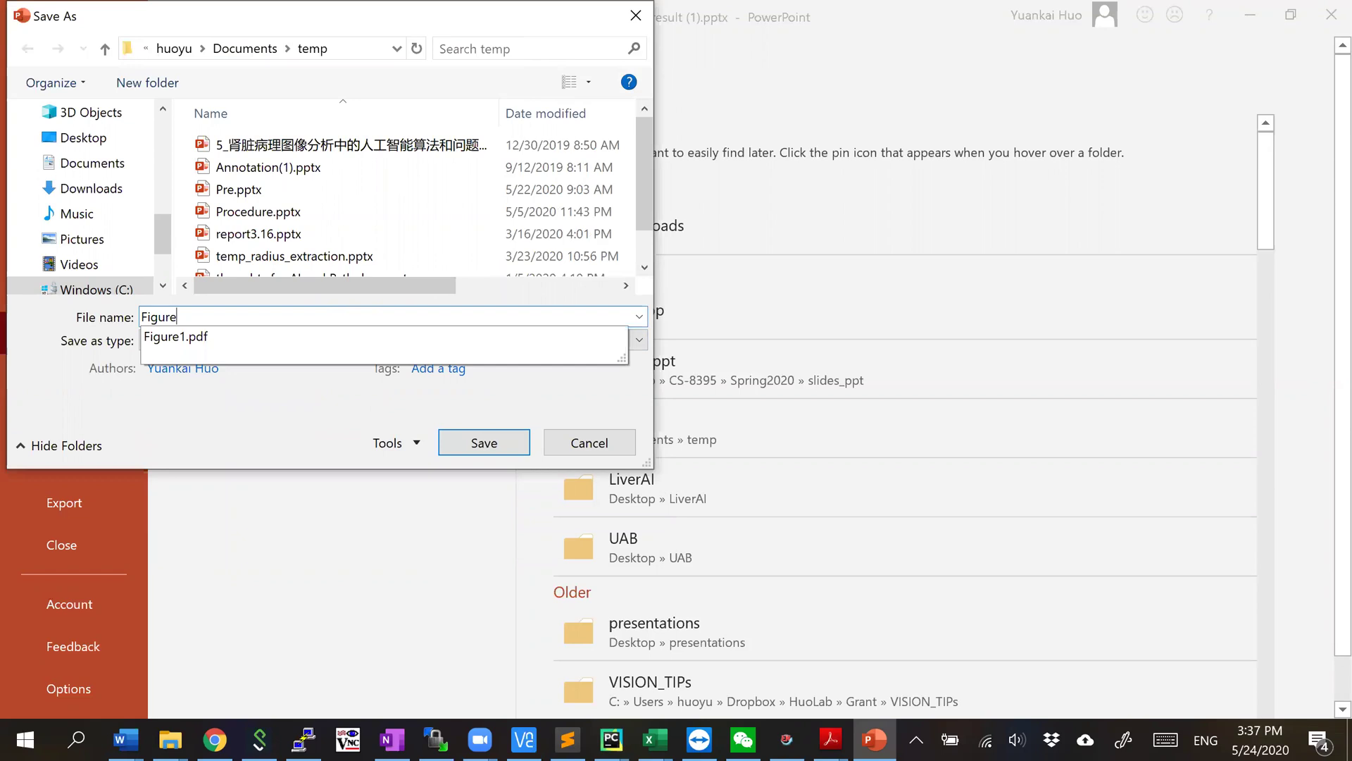
pyautogui.write('1')
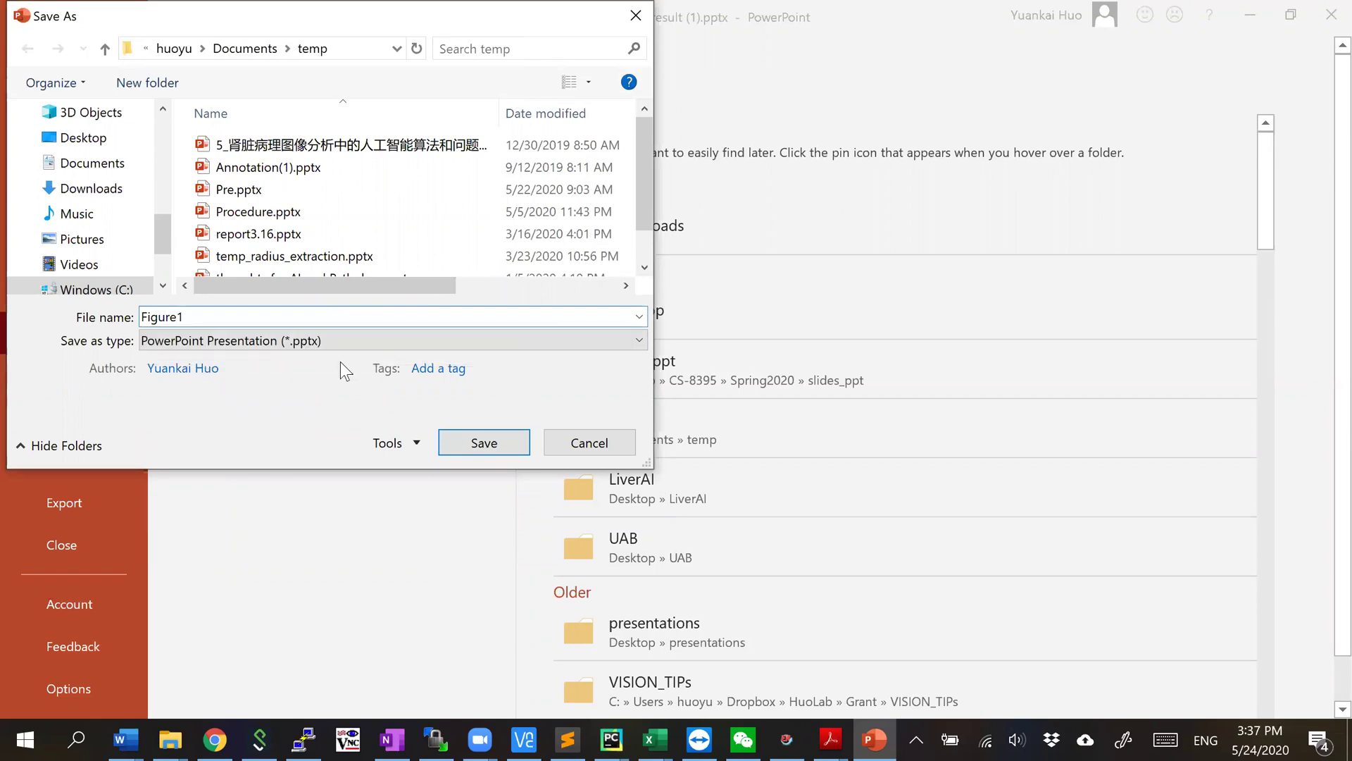
pyautogui.hotkey('alt', 'Down')
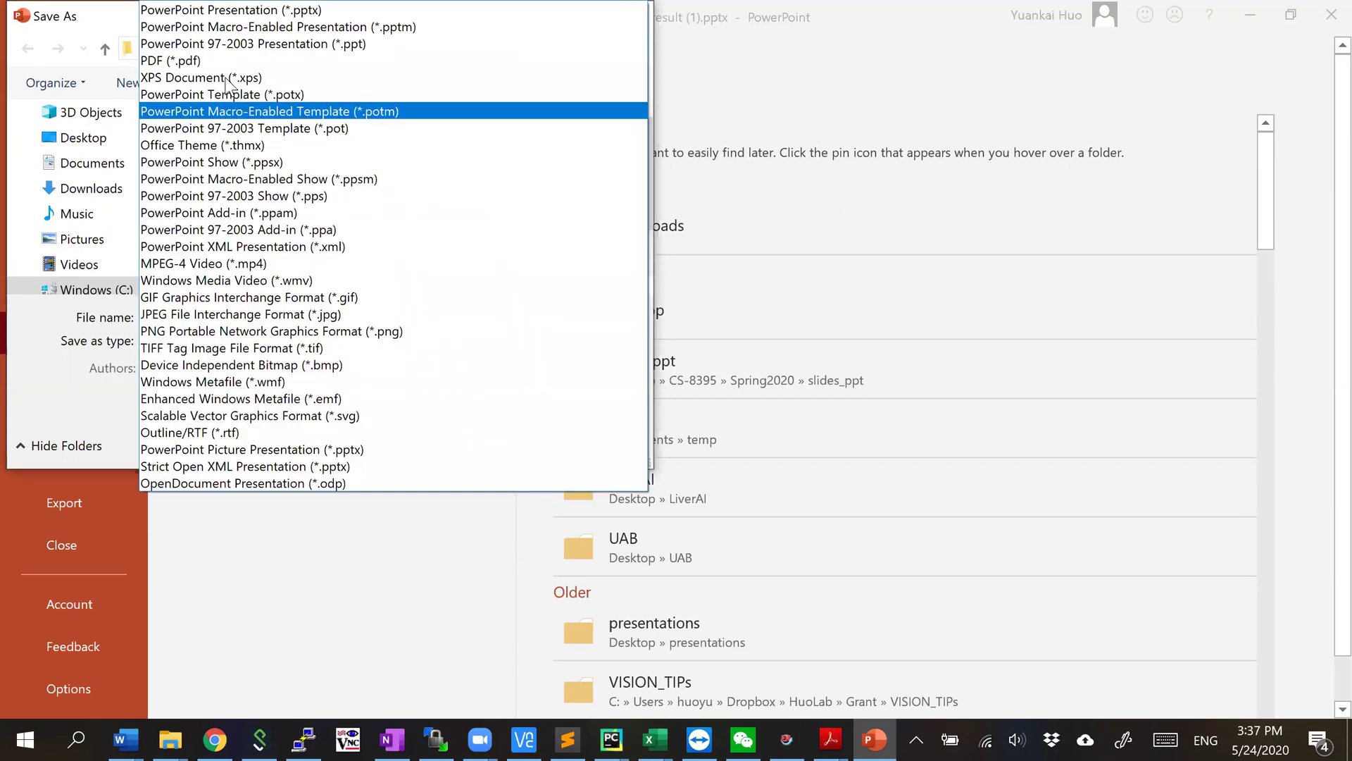
pyautogui.click(226, 61)
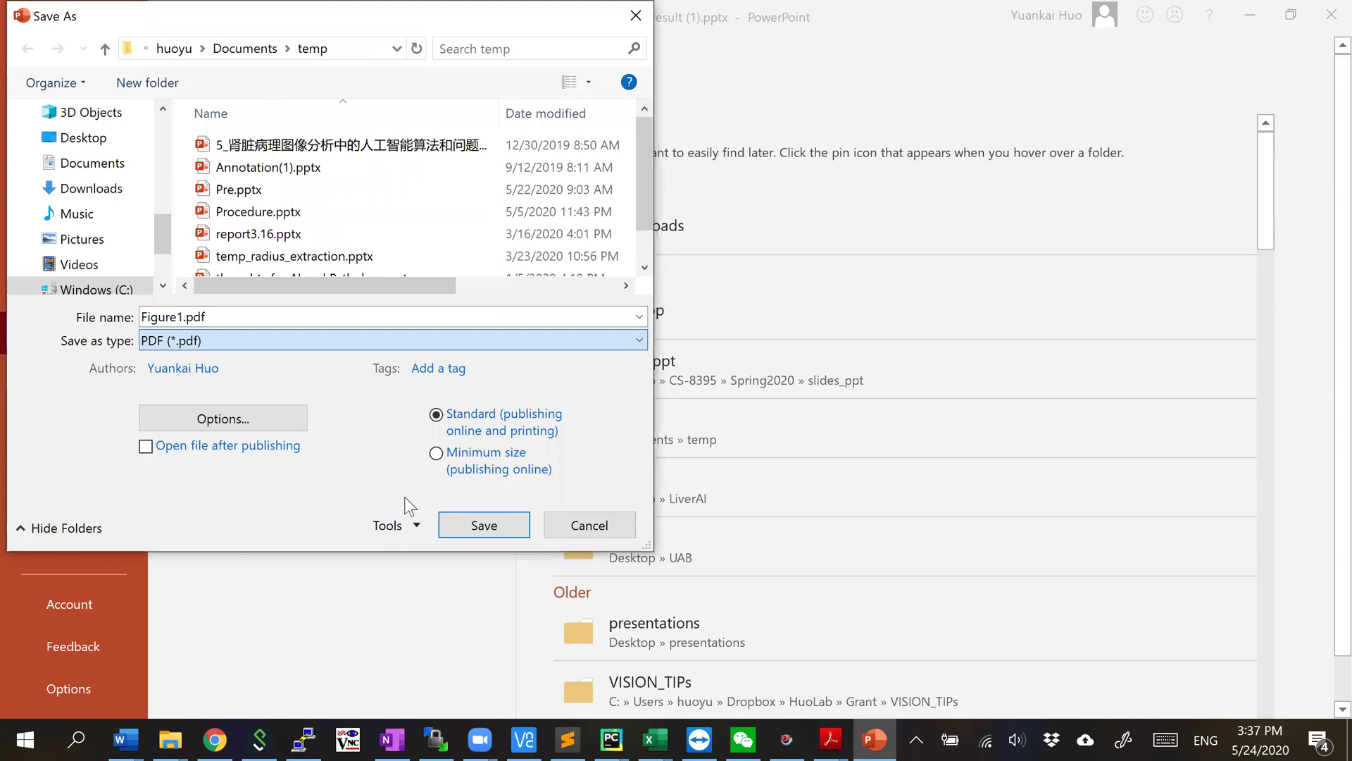
pyautogui.click(223, 418)
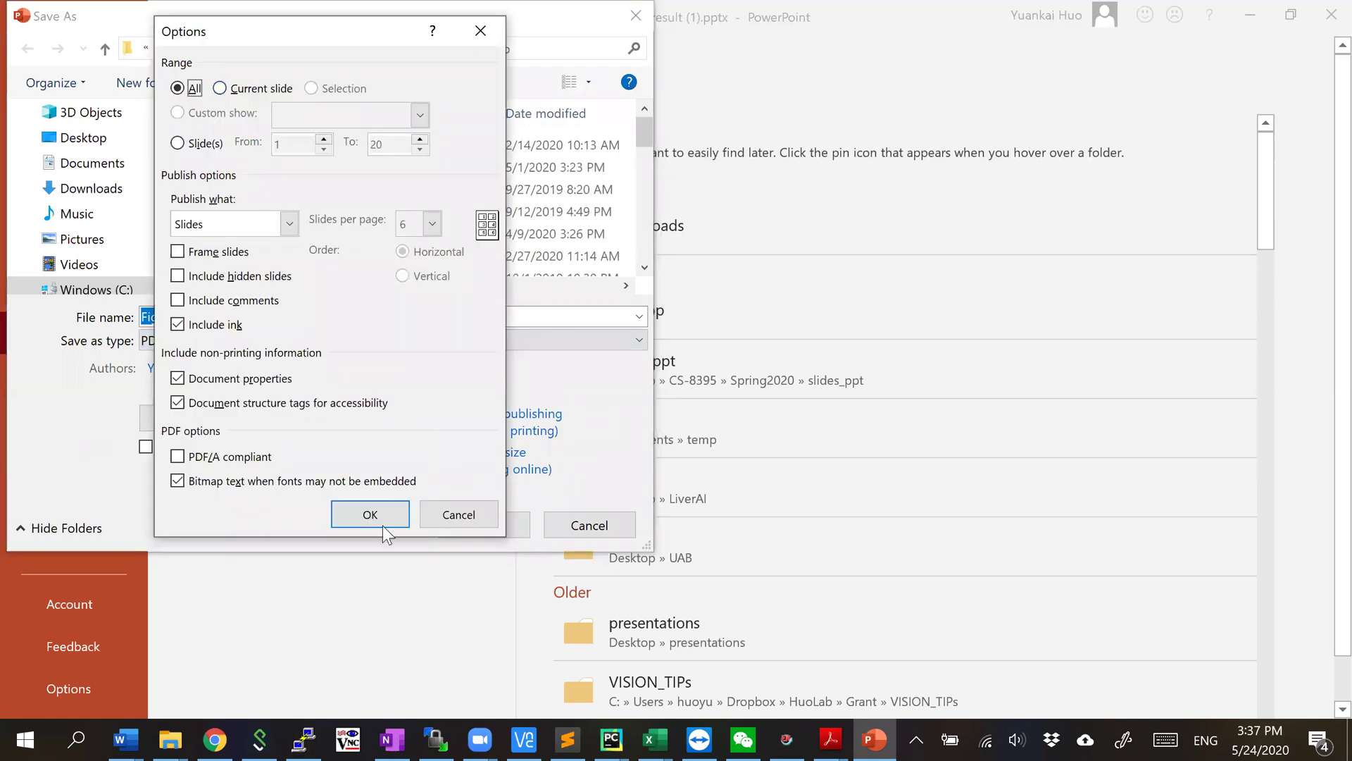
pyautogui.hotkey('alt', 'c')
pyautogui.press('Return')
pyautogui.press('Return')
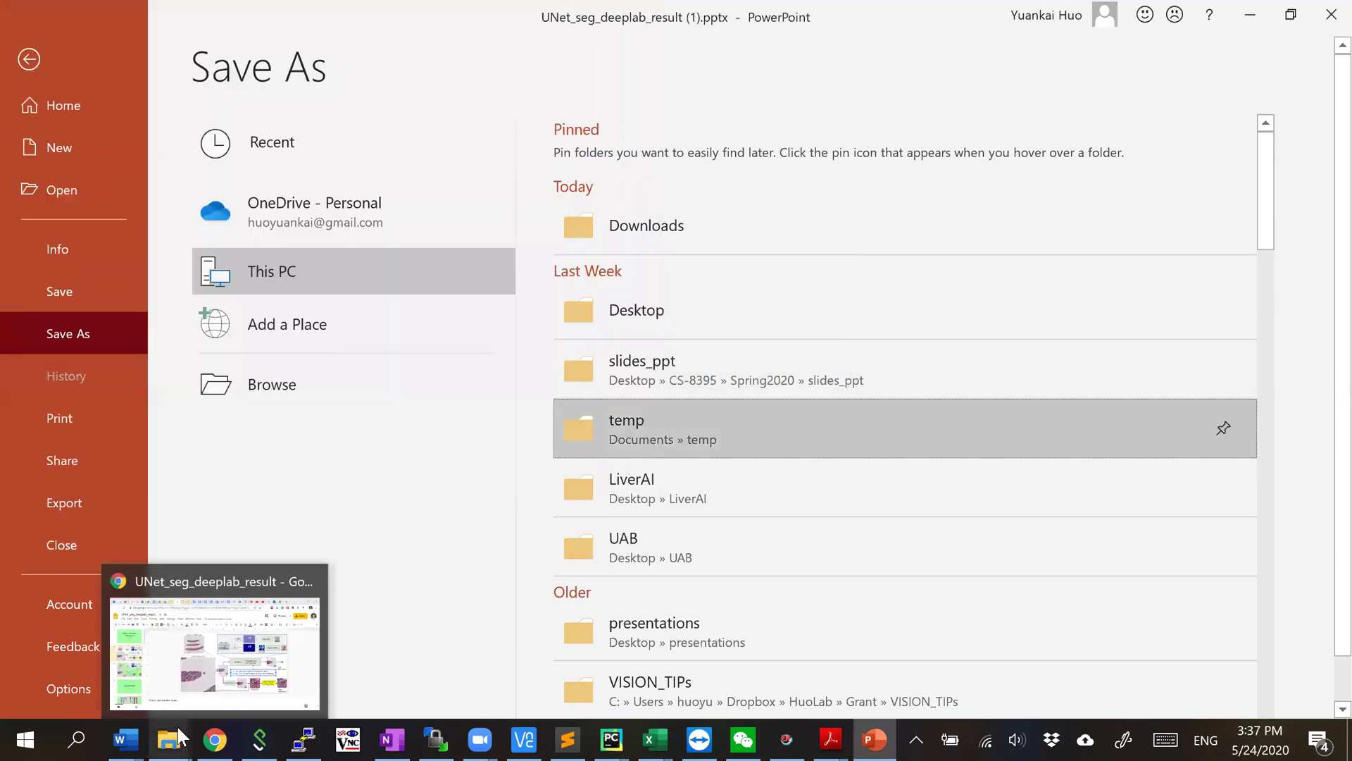
# - Zoom into Figure1.pdf's CNN box in Acrobat to confirm crisp vector edges, then zoom back out
pyautogui.moveTo(177, 727)
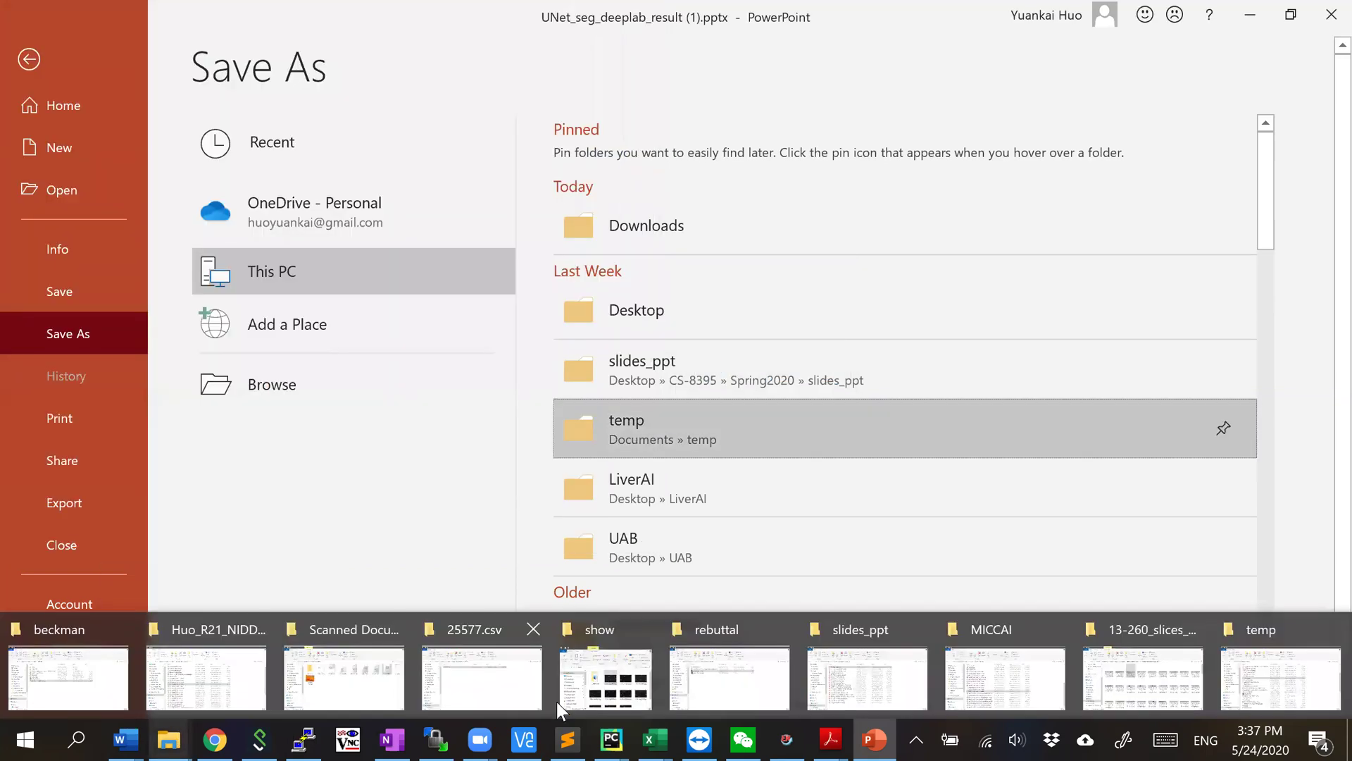
pyautogui.click(1265, 645)
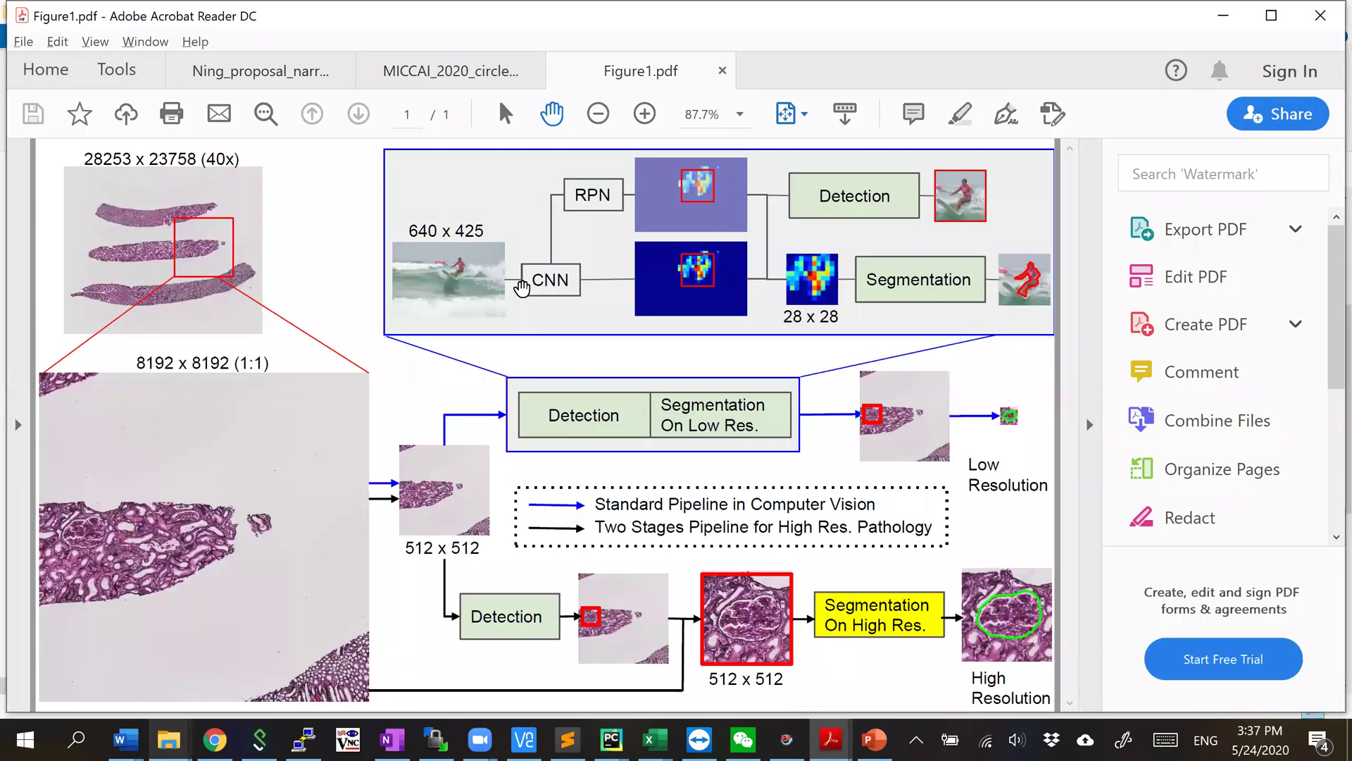
pyautogui.scroll(8, 522, 287)
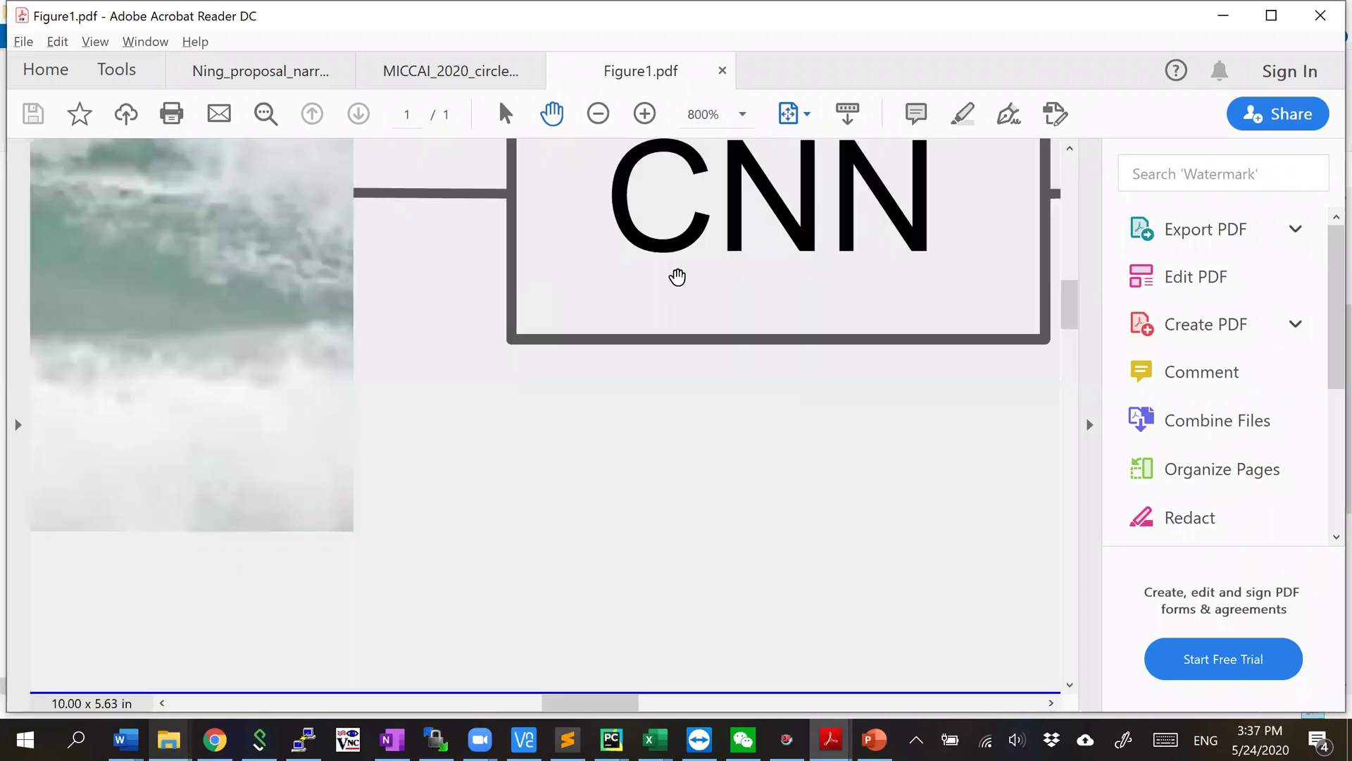
pyautogui.moveTo(678, 277); pyautogui.dragTo(531, 453)
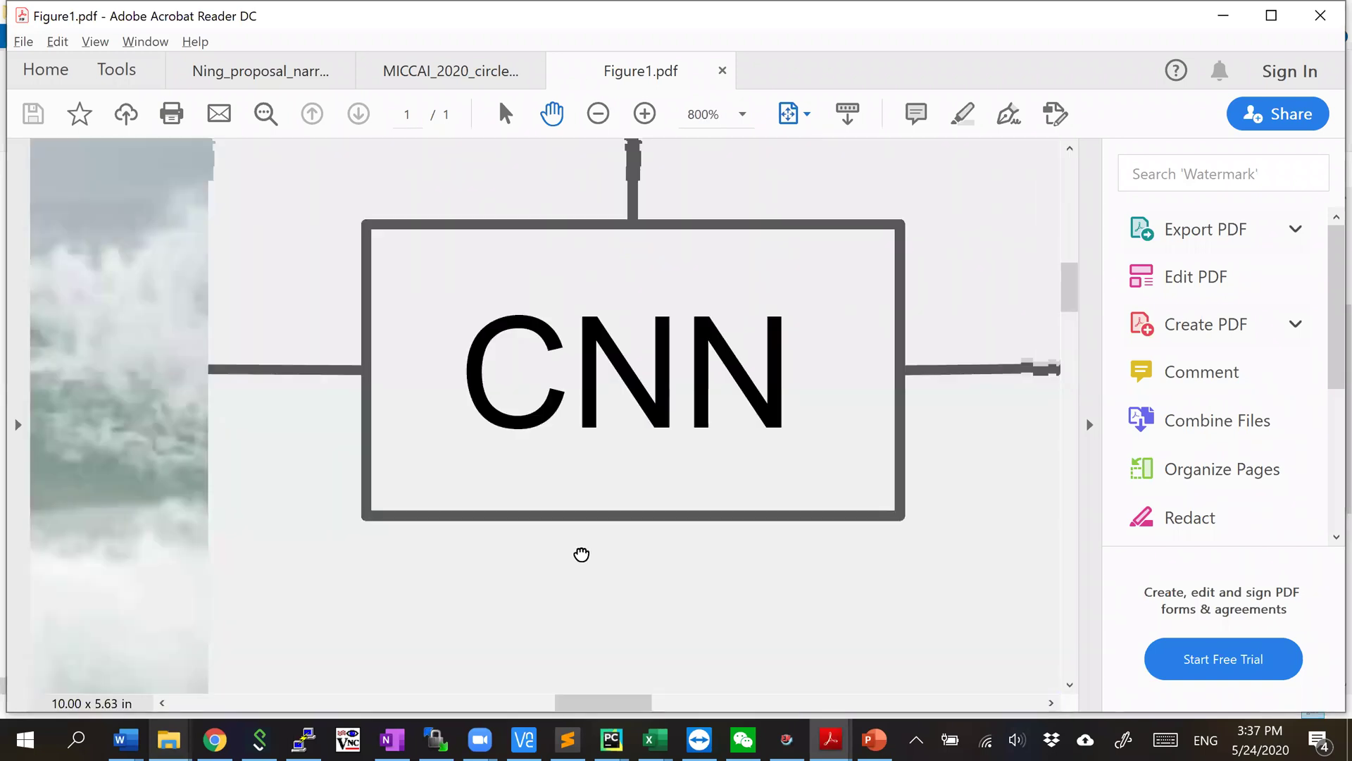
pyautogui.scroll(2, 438, 331)
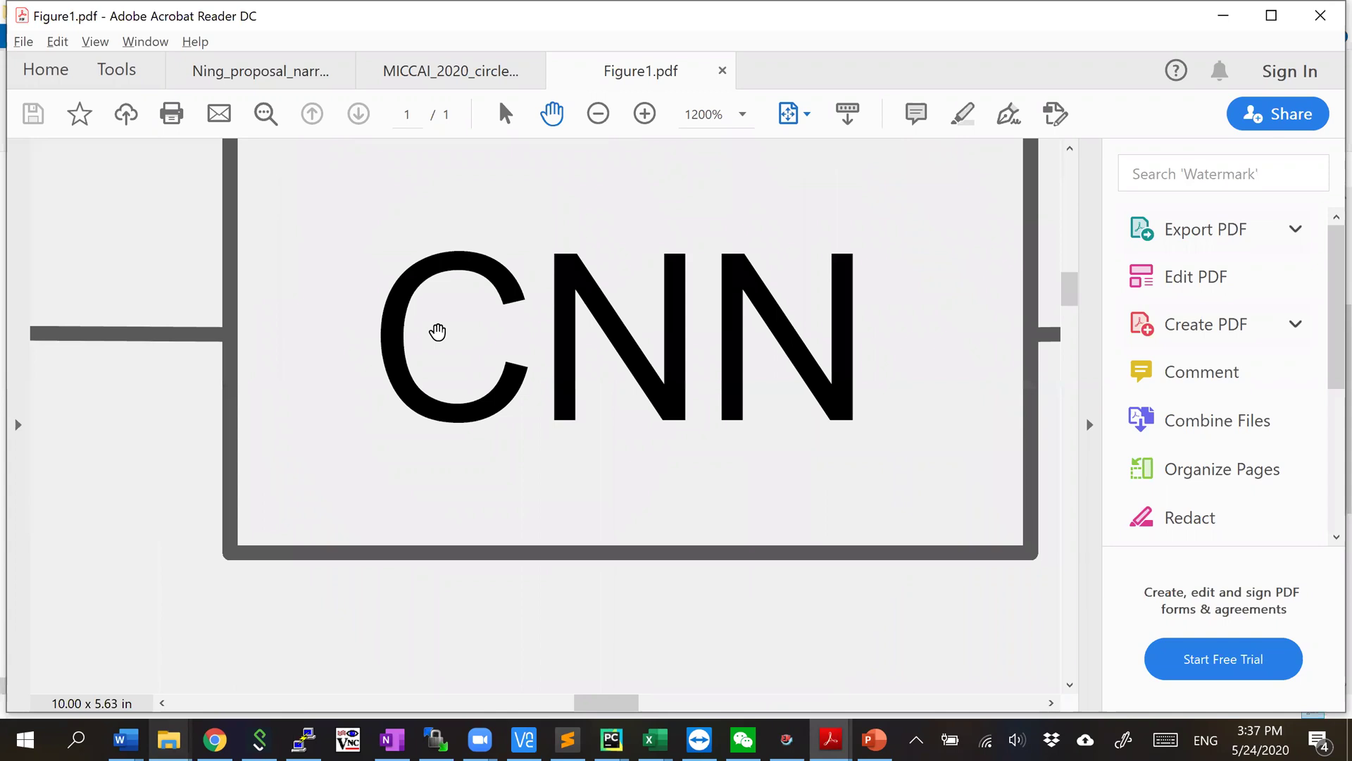
pyautogui.scroll(-7, 437, 332)
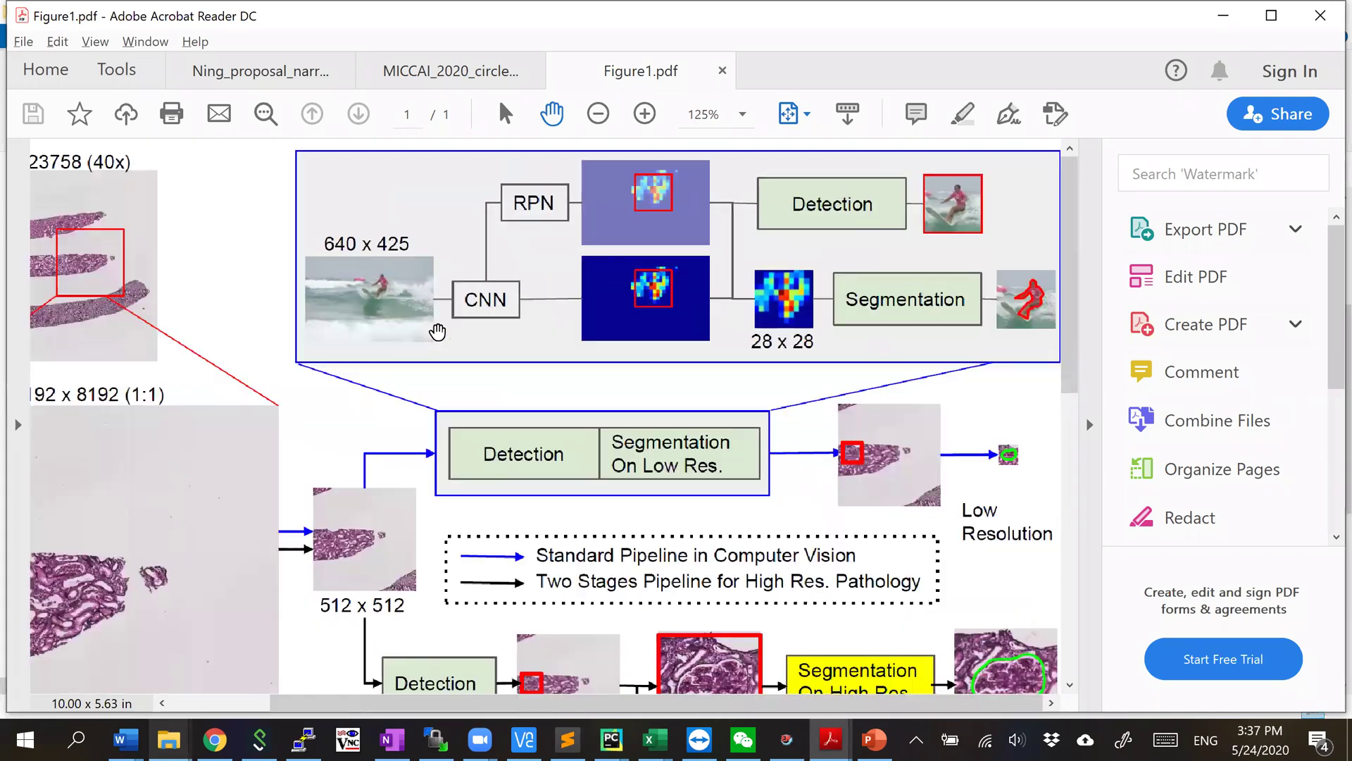
pyautogui.scroll(-4, 438, 332)
pyautogui.scroll(2, 437, 332)
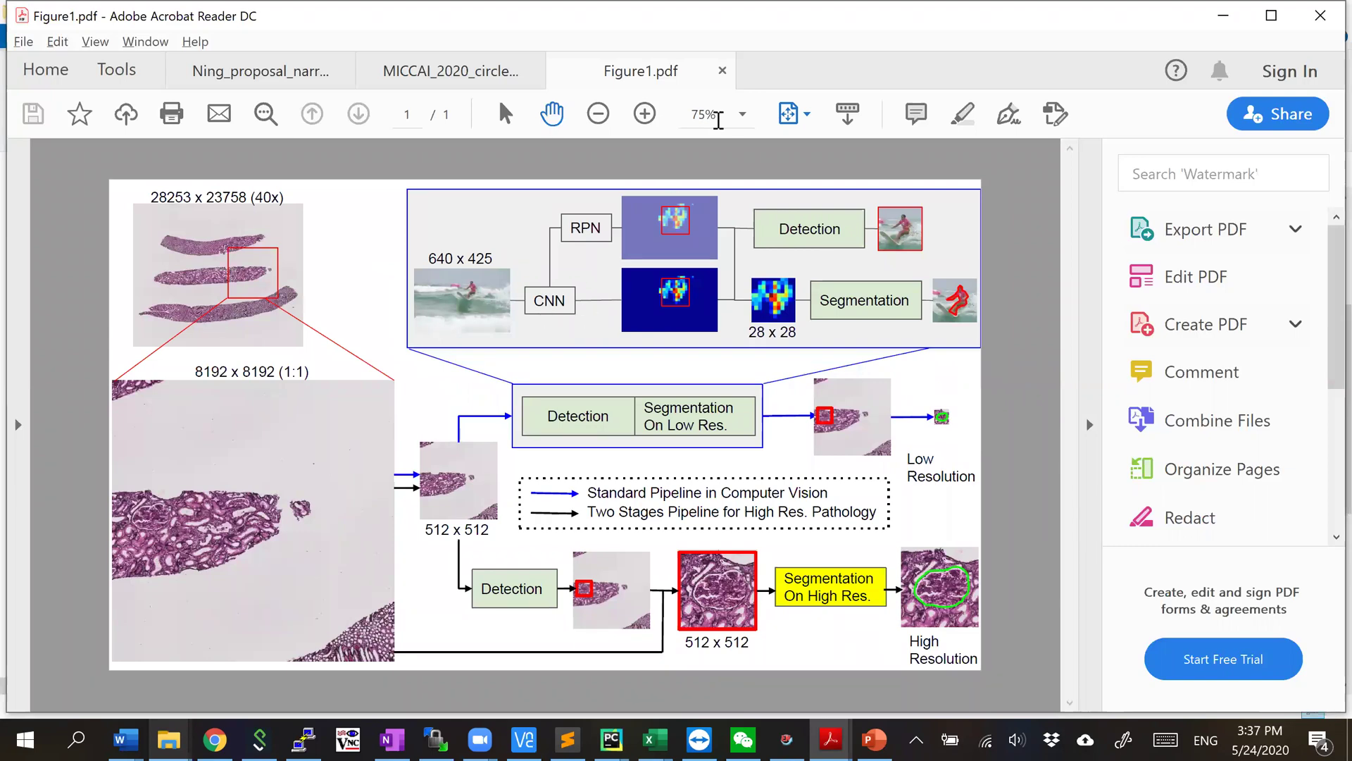
# - Drag Figure1.pdf from the temp folder into the Overleaf project's upload dialog
pyautogui.hotkey('alt', 'Tab')
pyautogui.hotkey('alt', 'Tab')
pyautogui.hotkey('alt', 'Tab')
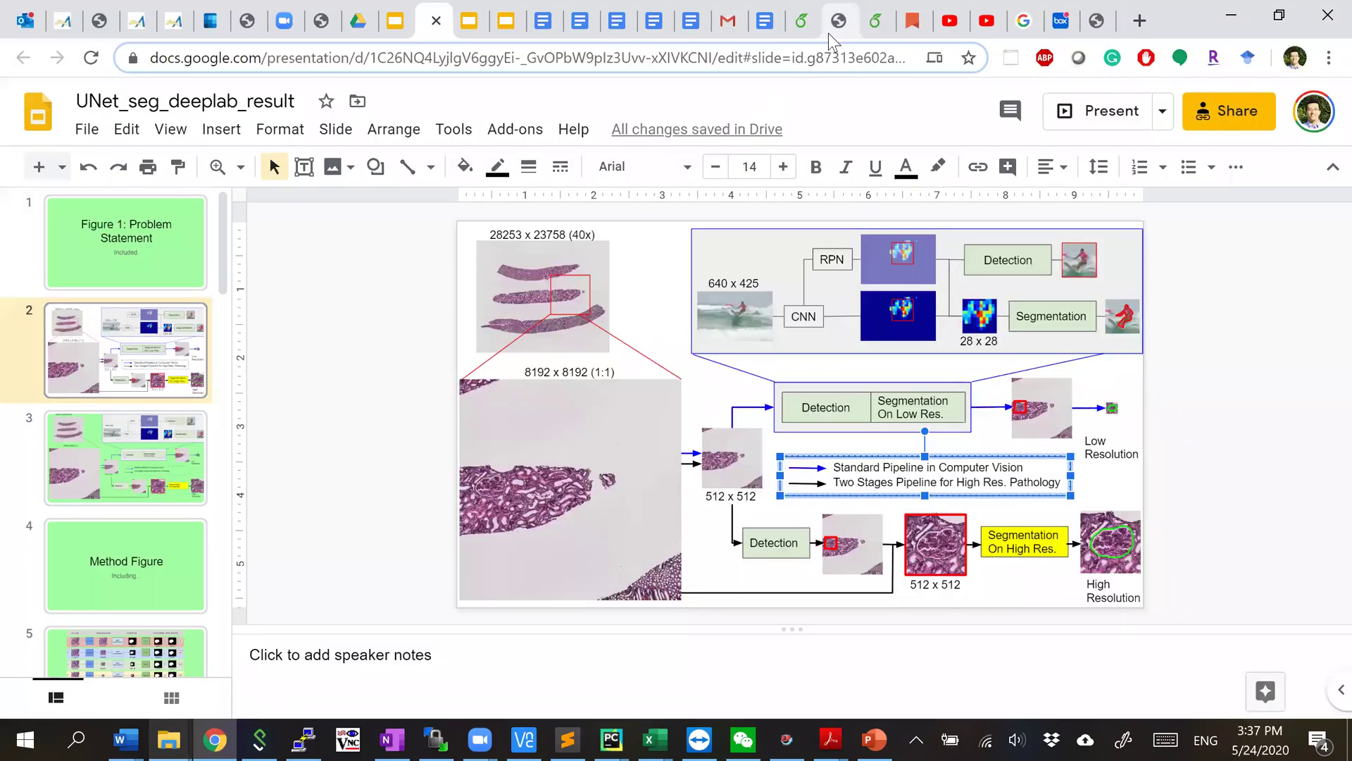
pyautogui.click(830, 34)
pyautogui.click(800, 35)
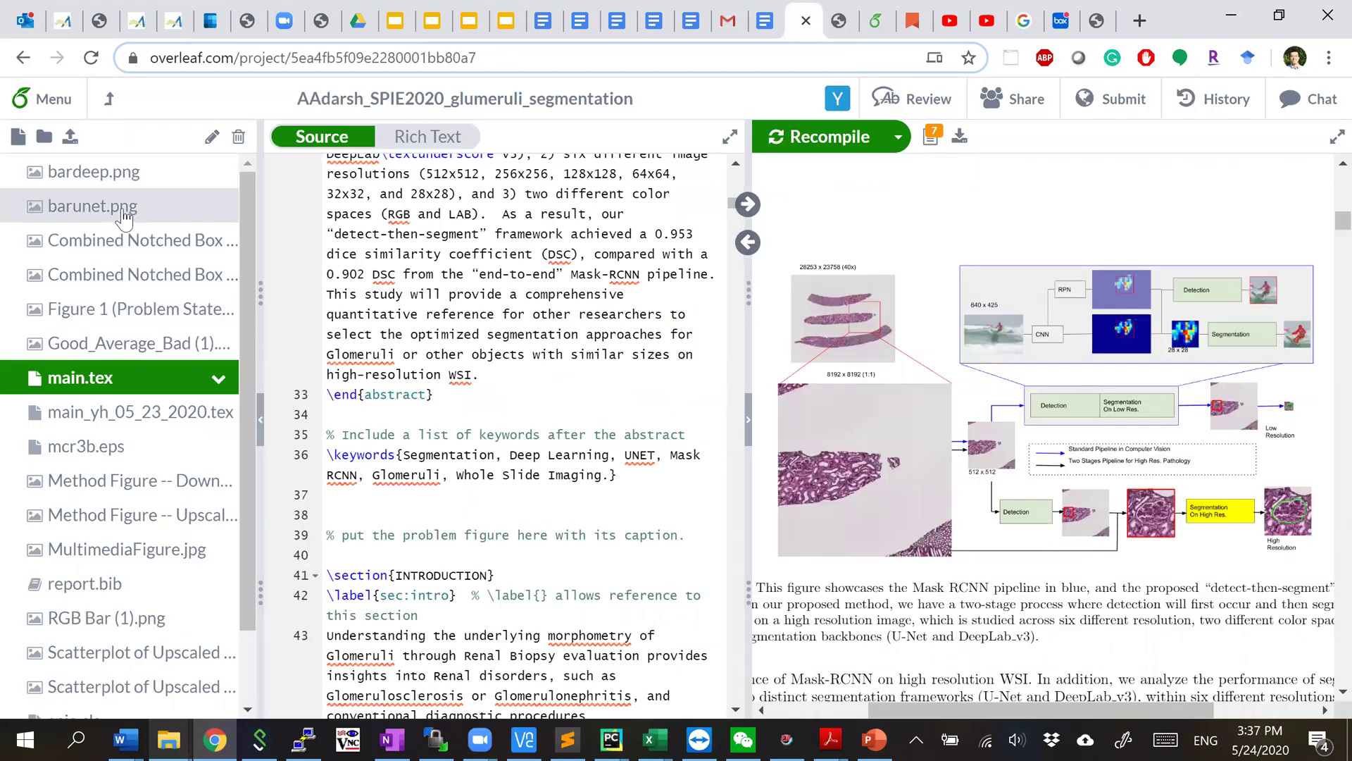
pyautogui.click(70, 137)
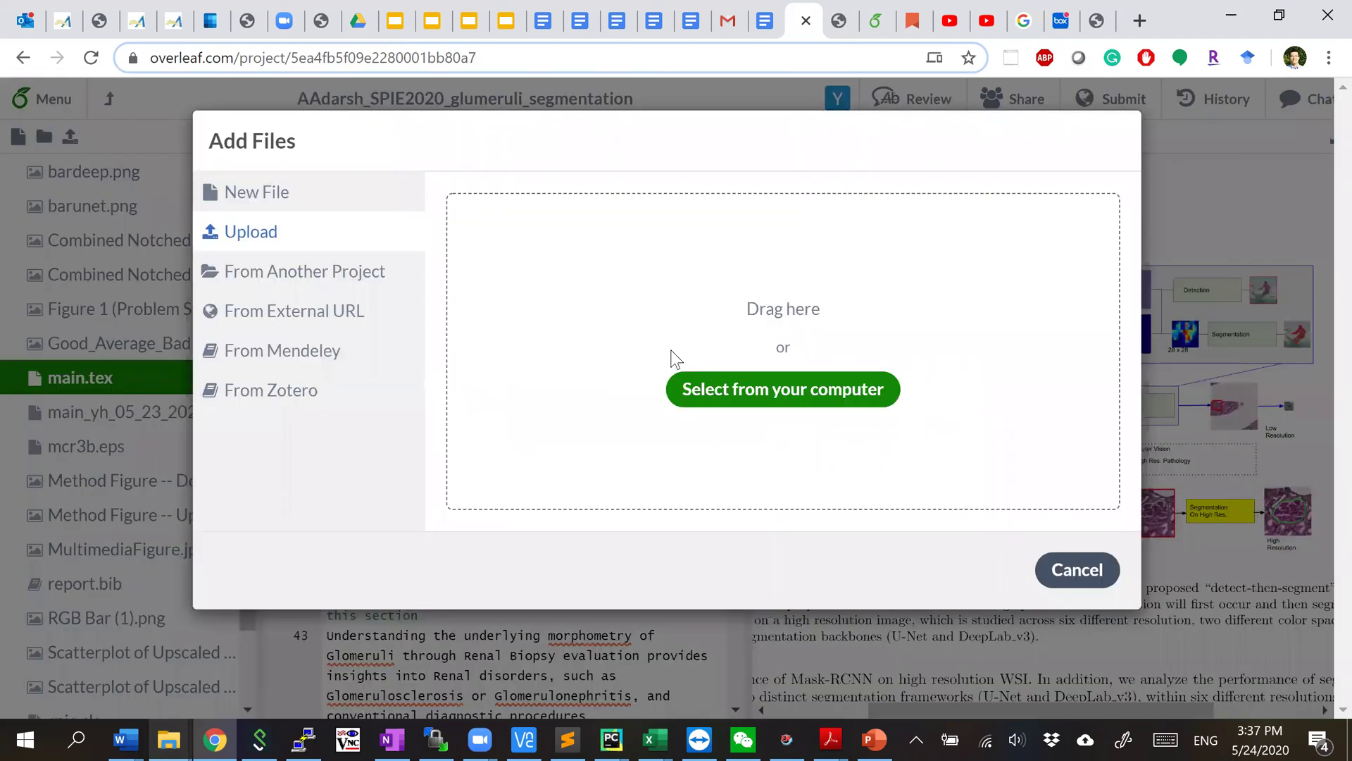
pyautogui.hotkey('alt', 'Tab')
pyautogui.moveTo(479, 354); pyautogui.dragTo(796, 387)
pyautogui.hotkey('alt', 'Tab')
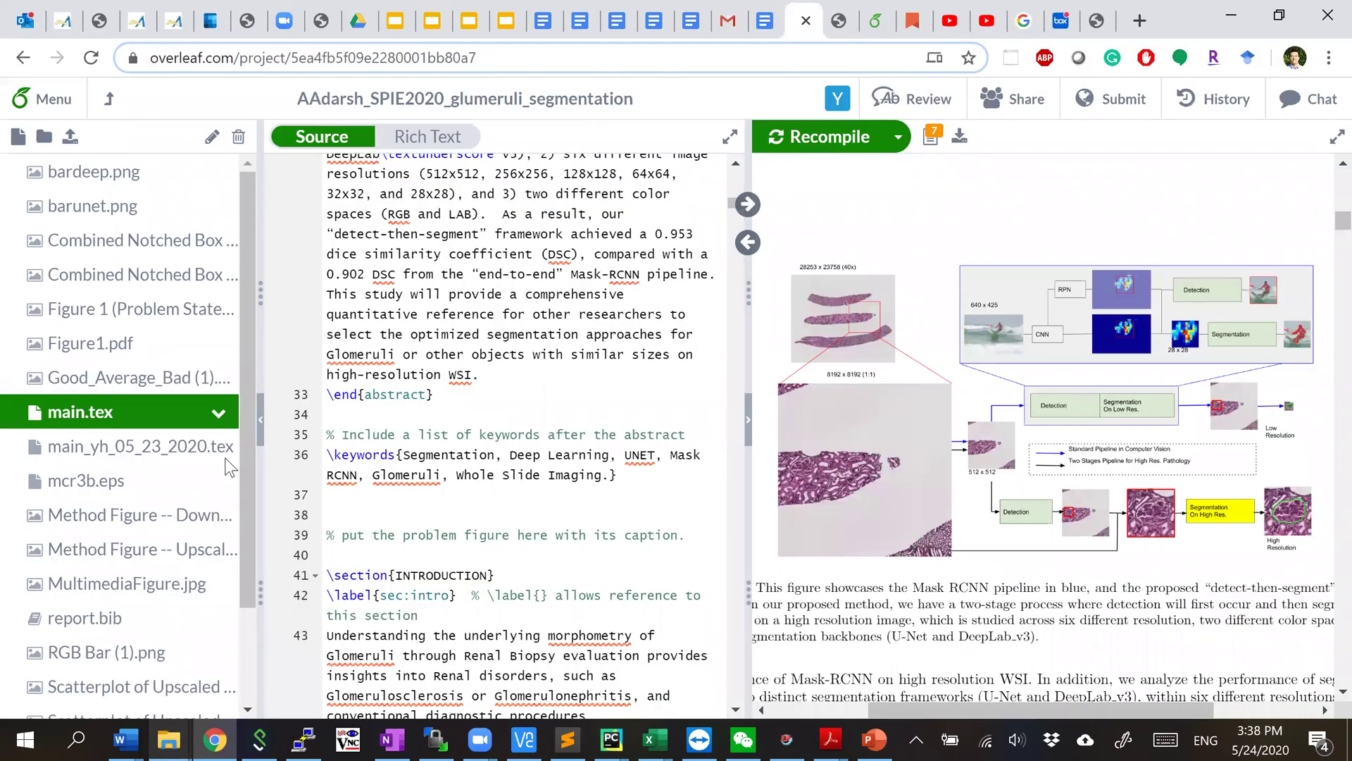
# - Replace the old PNG in line 50's \includegraphics with Figure1.pdf and recompile the paper
pyautogui.scroll(-8, 515, 427)
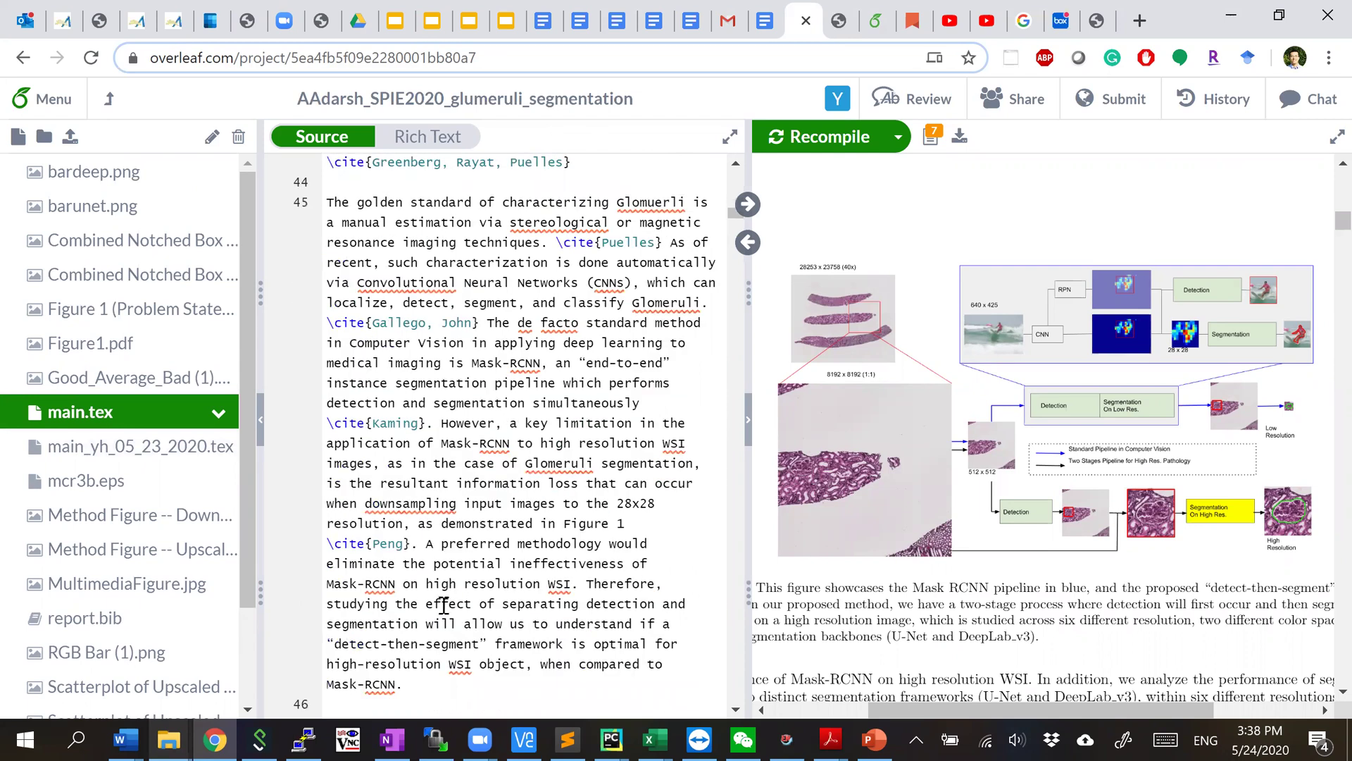
pyautogui.scroll(-5, 451, 603)
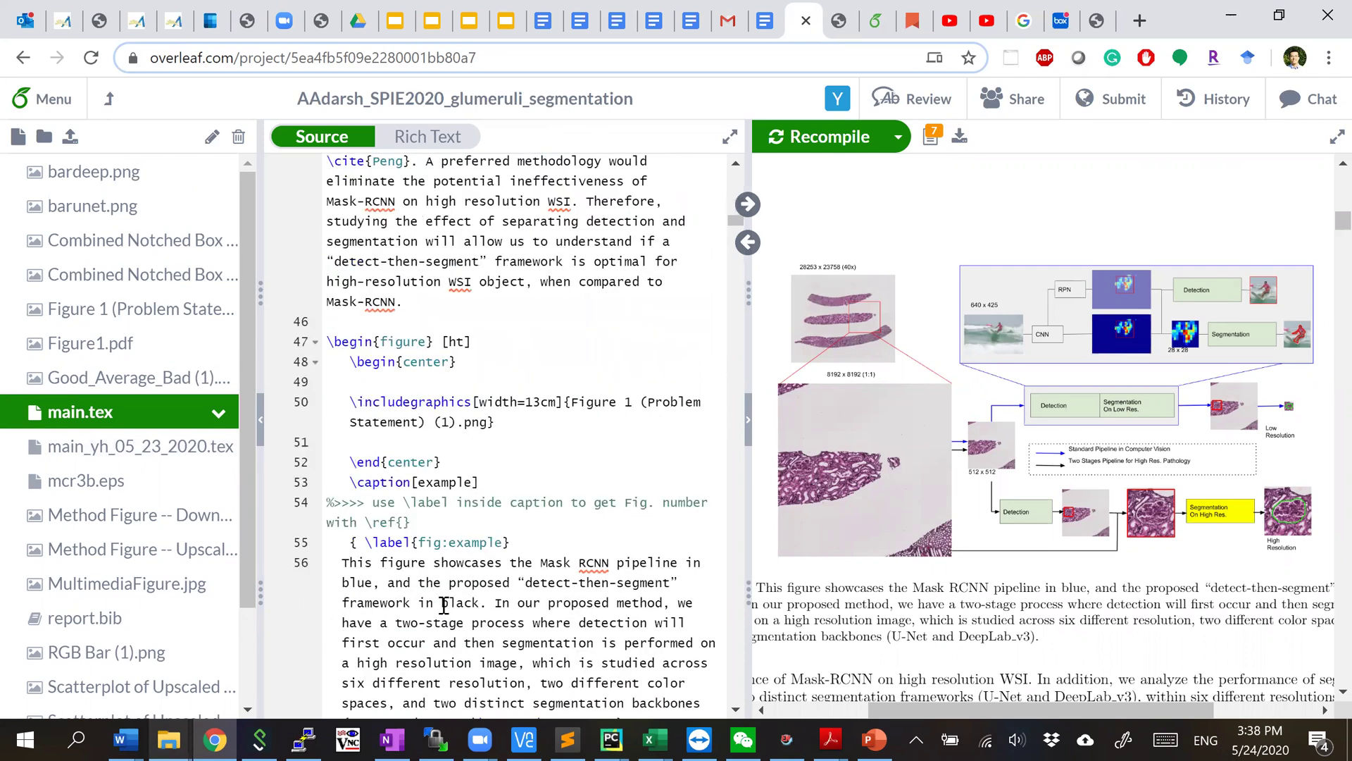
pyautogui.click(573, 405)
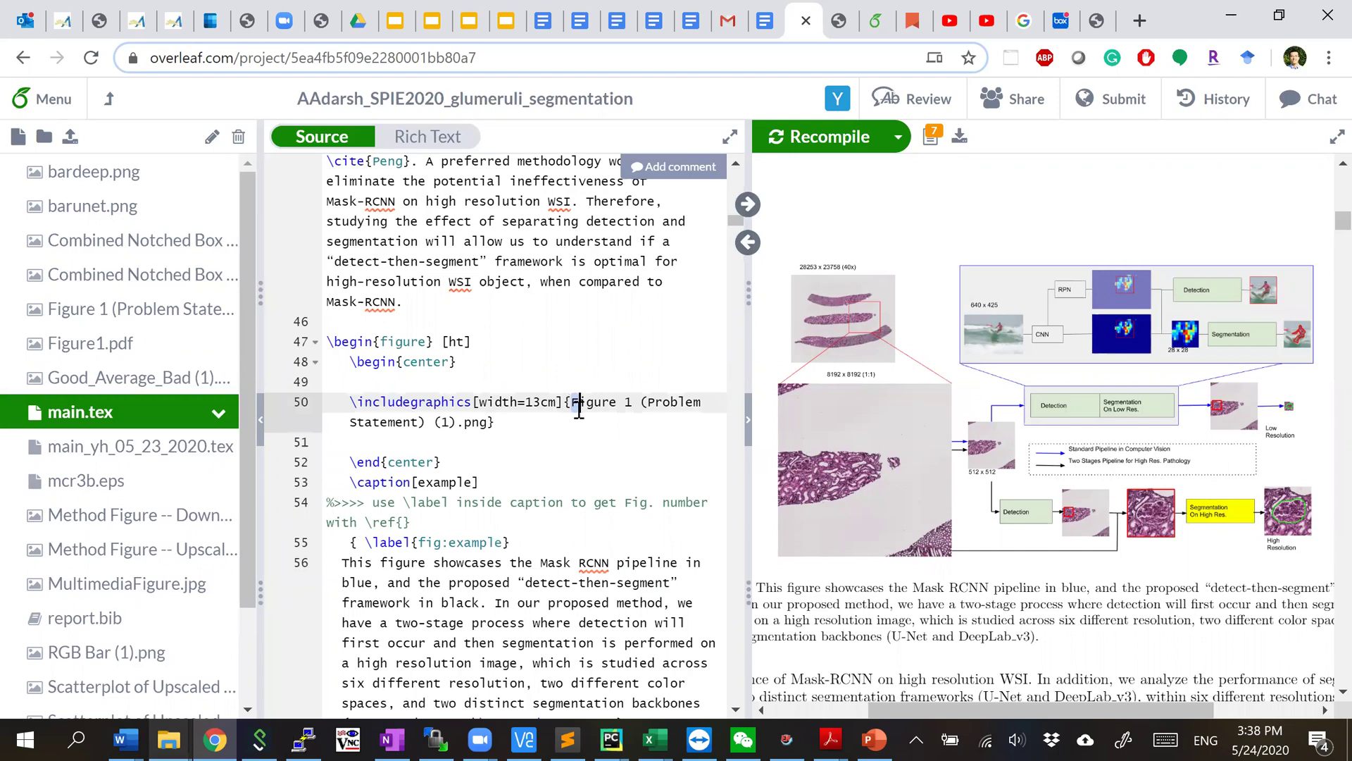
pyautogui.moveTo(578, 412); pyautogui.dragTo(481, 421)
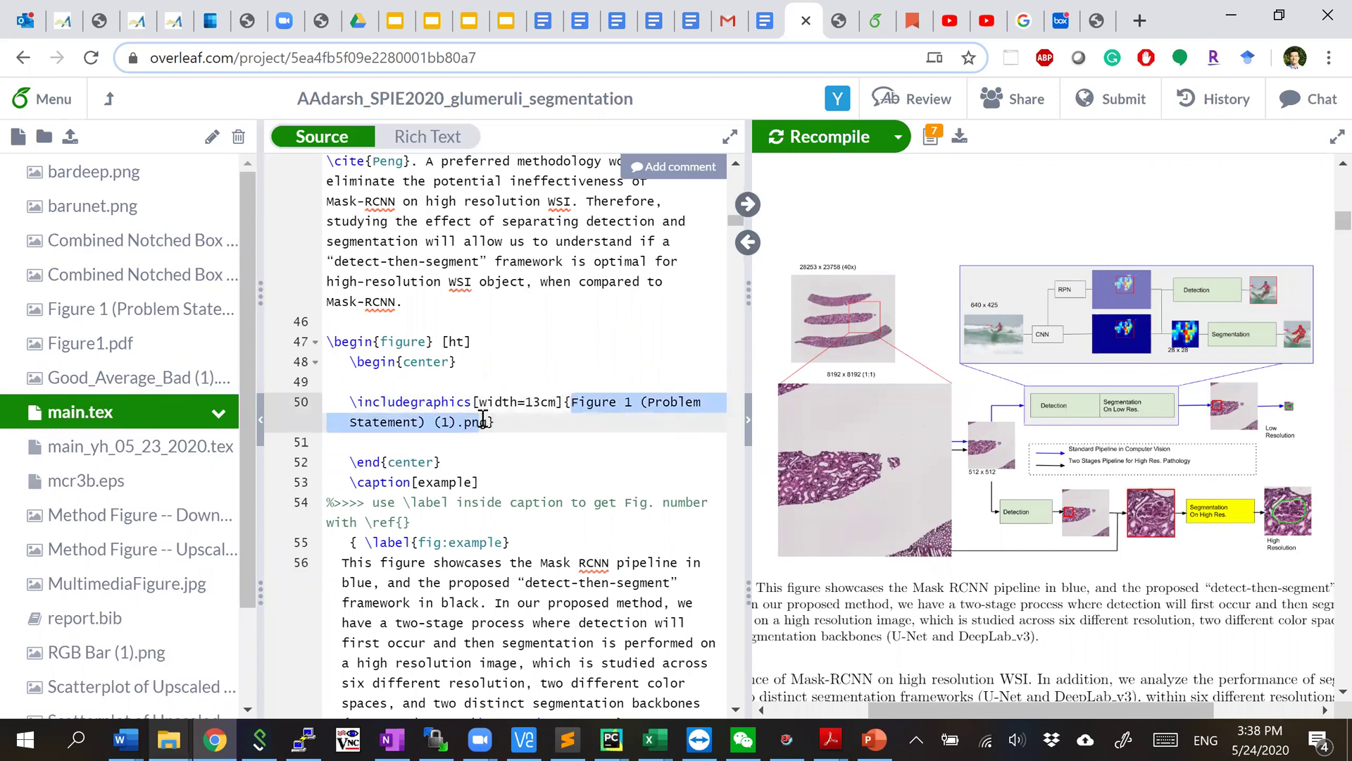
pyautogui.scroll(-5, 483, 417)
pyautogui.scroll(5, 484, 418)
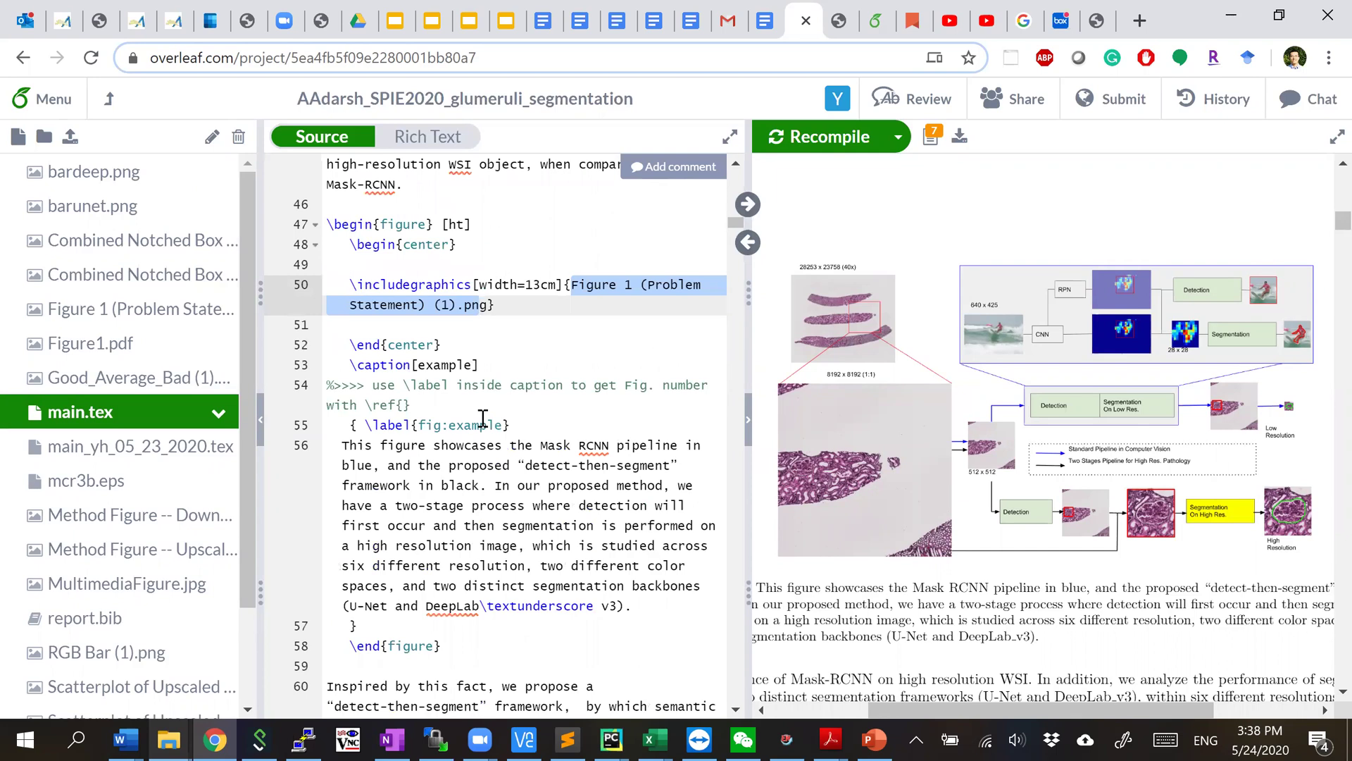
pyautogui.press('BackSpace')
pyautogui.write('Figure 1')
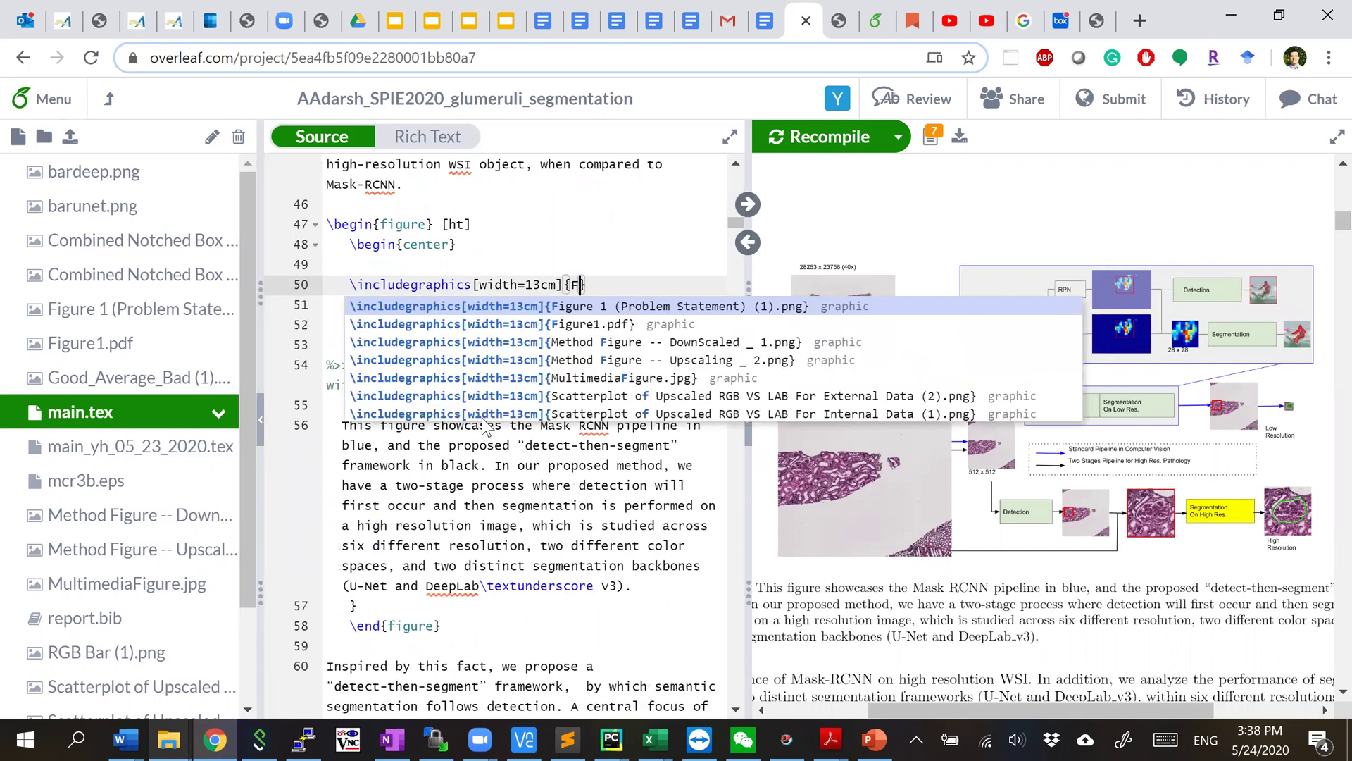
pyautogui.press('BackSpace')
pyautogui.press('BackSpace')
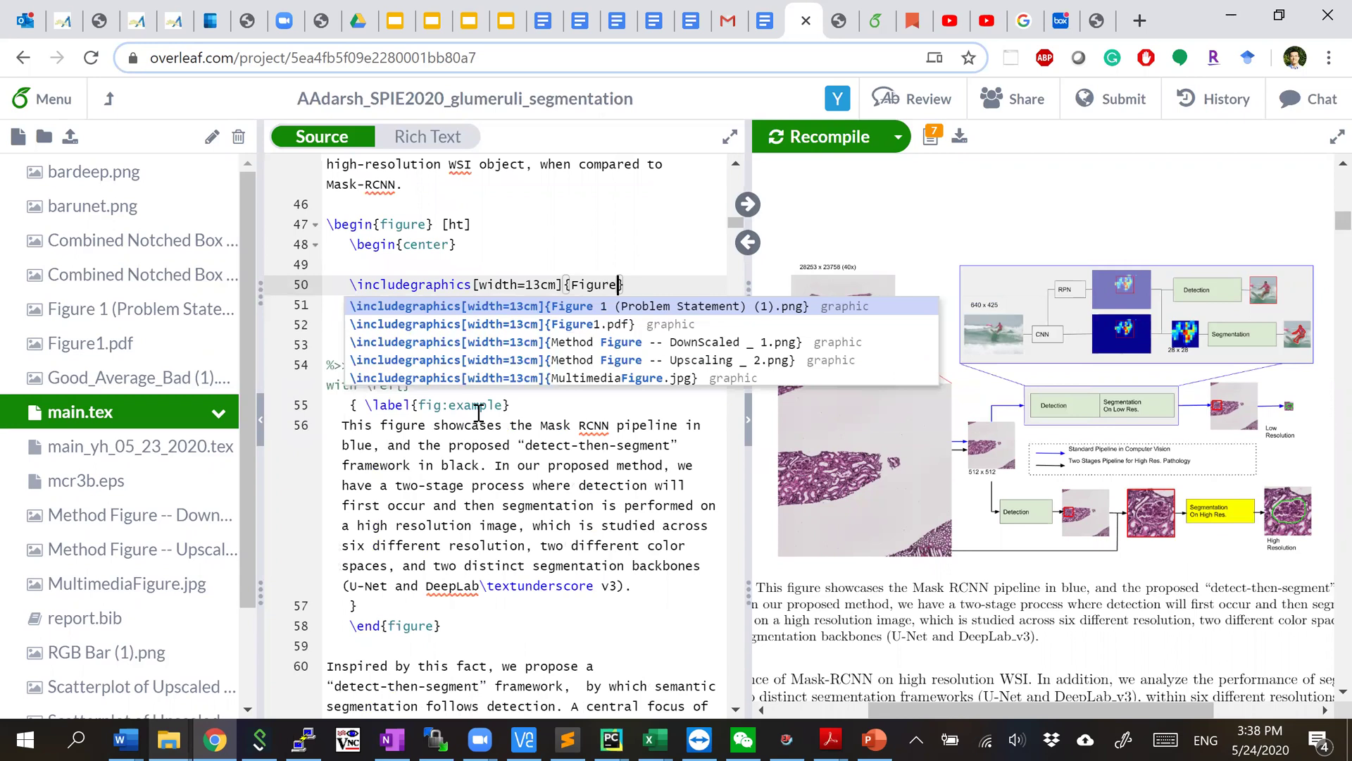
pyautogui.write('1.')
pyautogui.write('pdf')
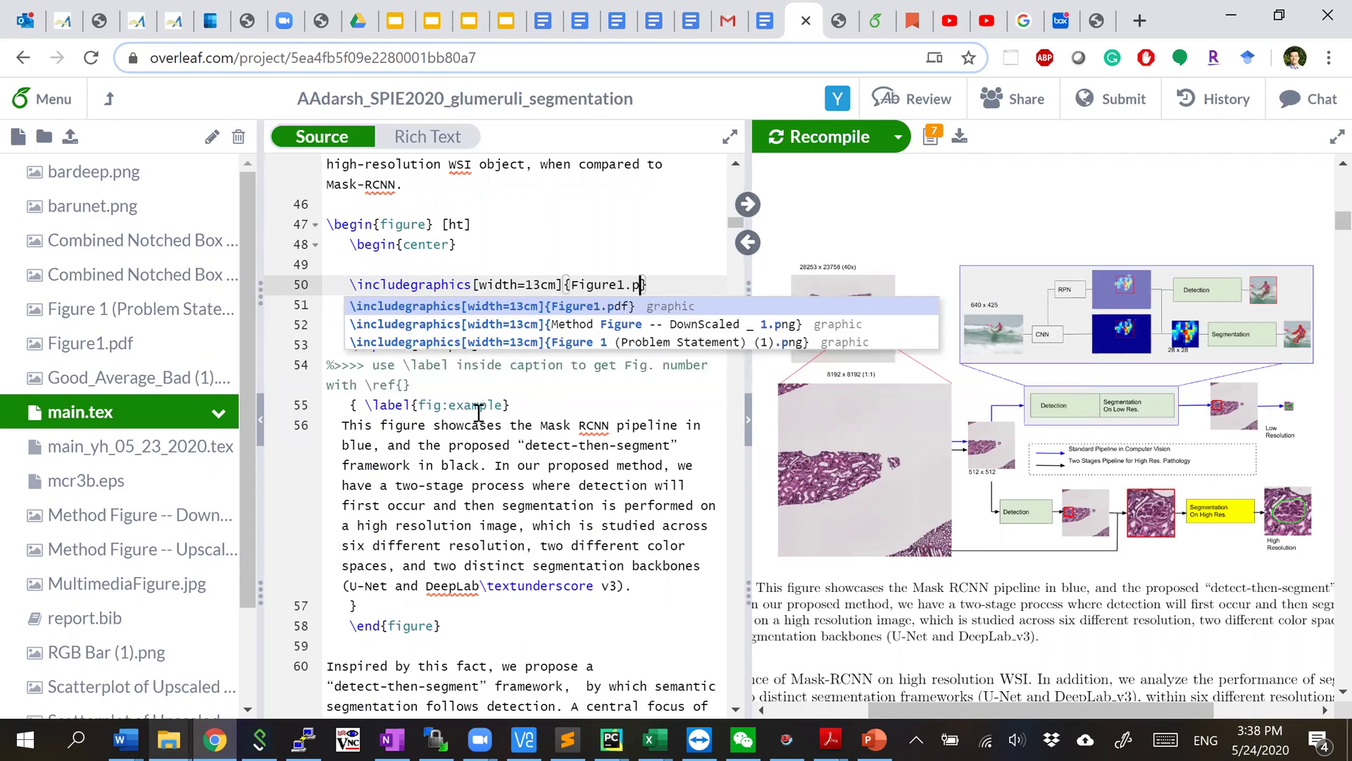
pyautogui.click(482, 465)
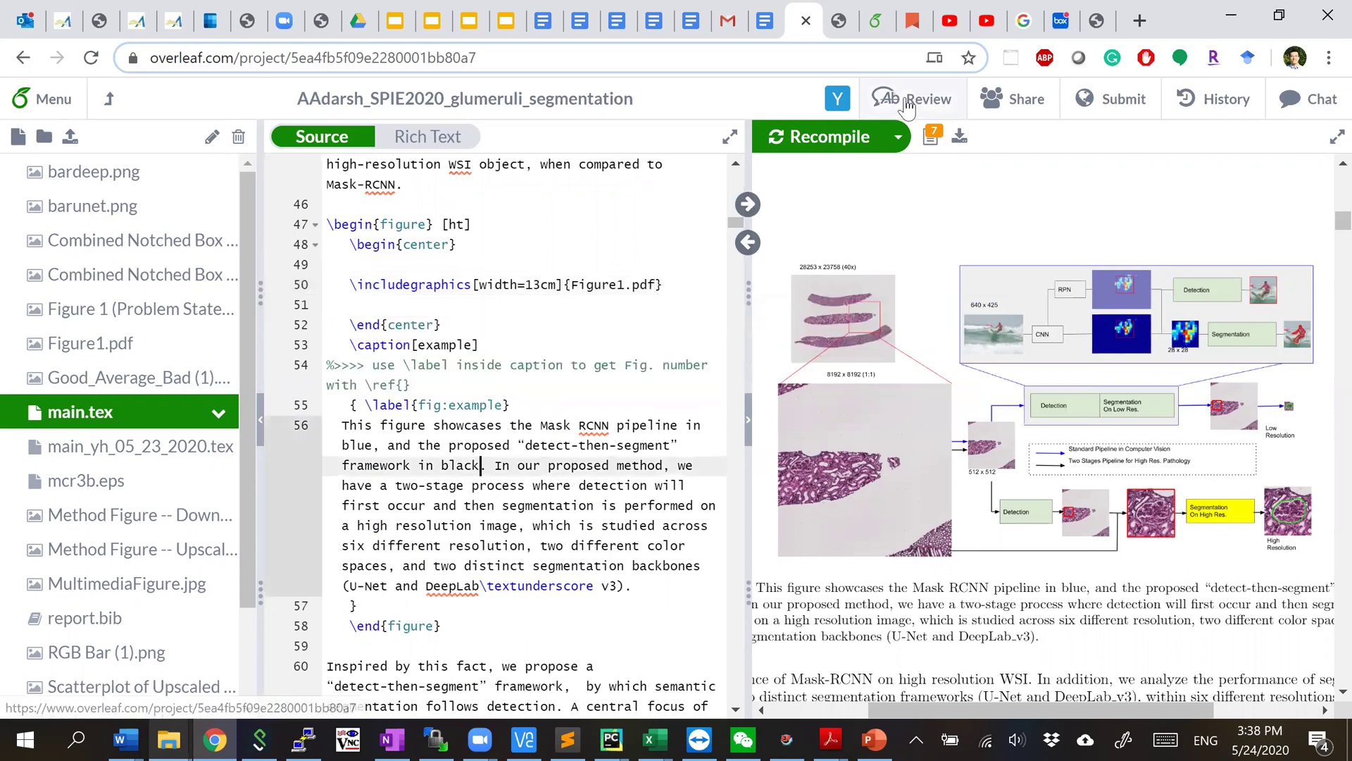
pyautogui.click(843, 133)
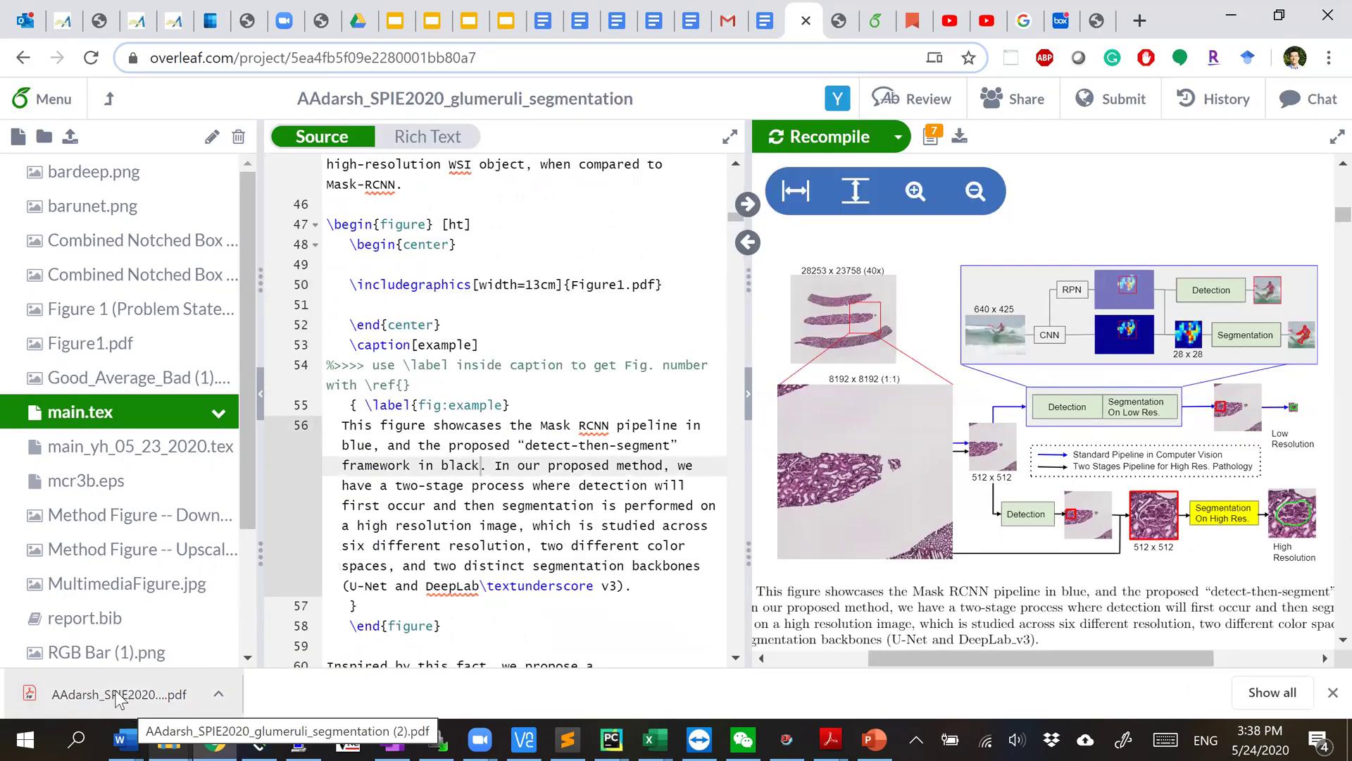
# - Open the newly downloaded paper and zoom and pan around page 2's Figure 1, then return to page width
pyautogui.click(115, 690)
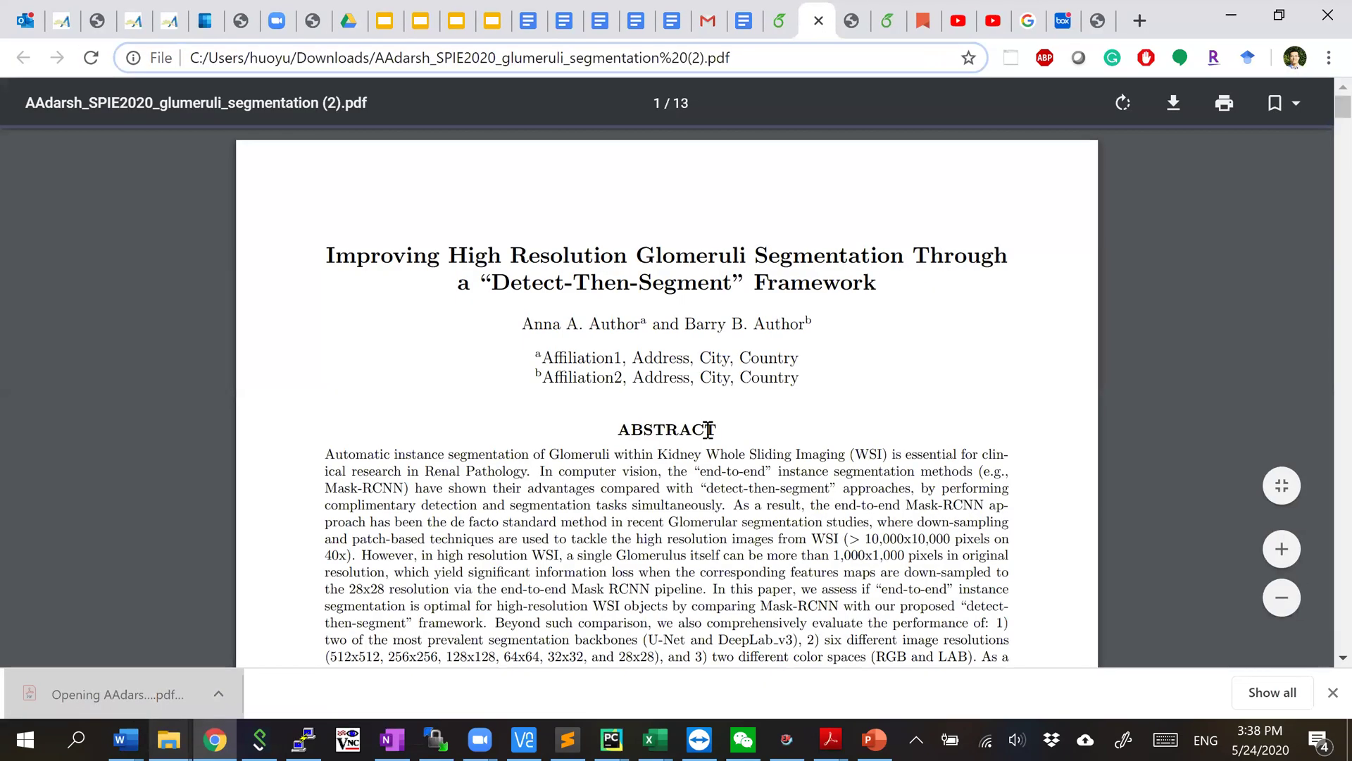
pyautogui.scroll(-15, 773, 412)
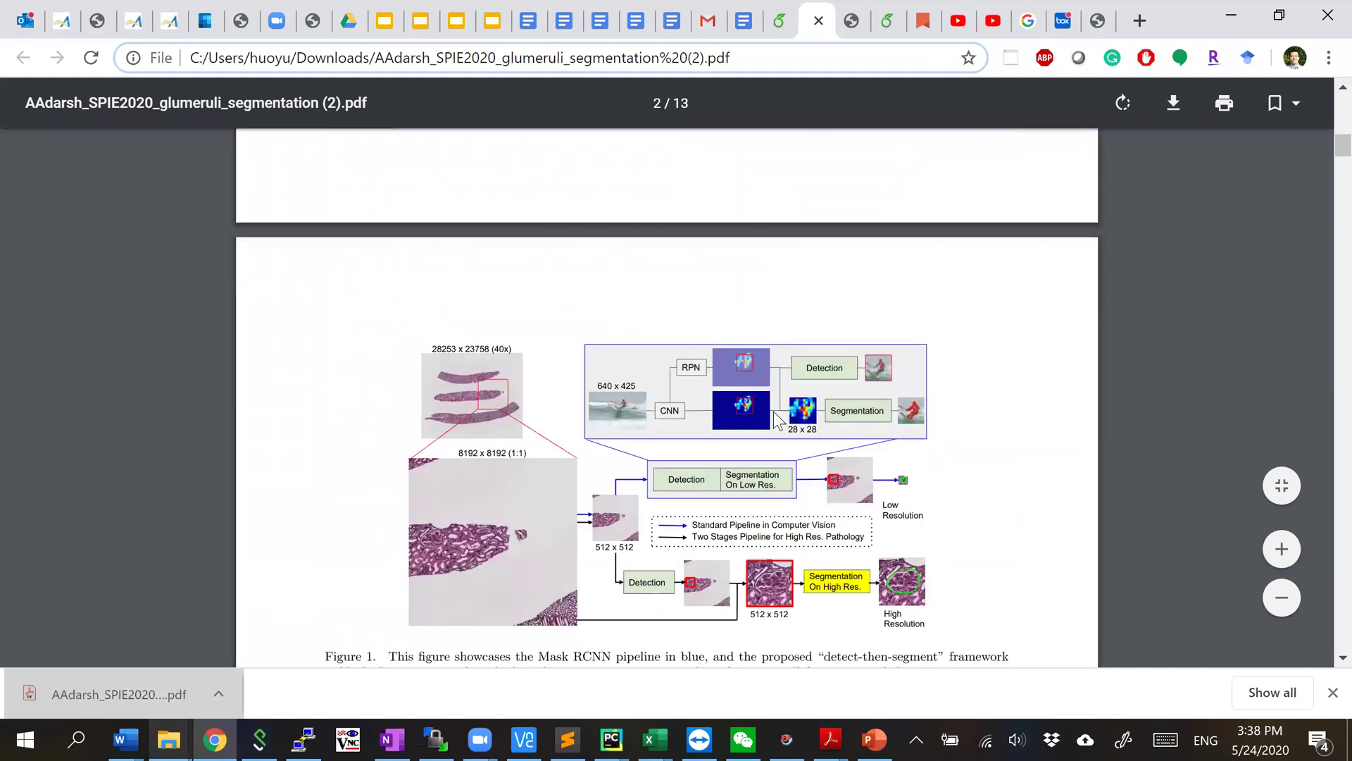
pyautogui.keyDown('ctrl'); pyautogui.scroll(8, 775, 420); pyautogui.keyUp('ctrl')
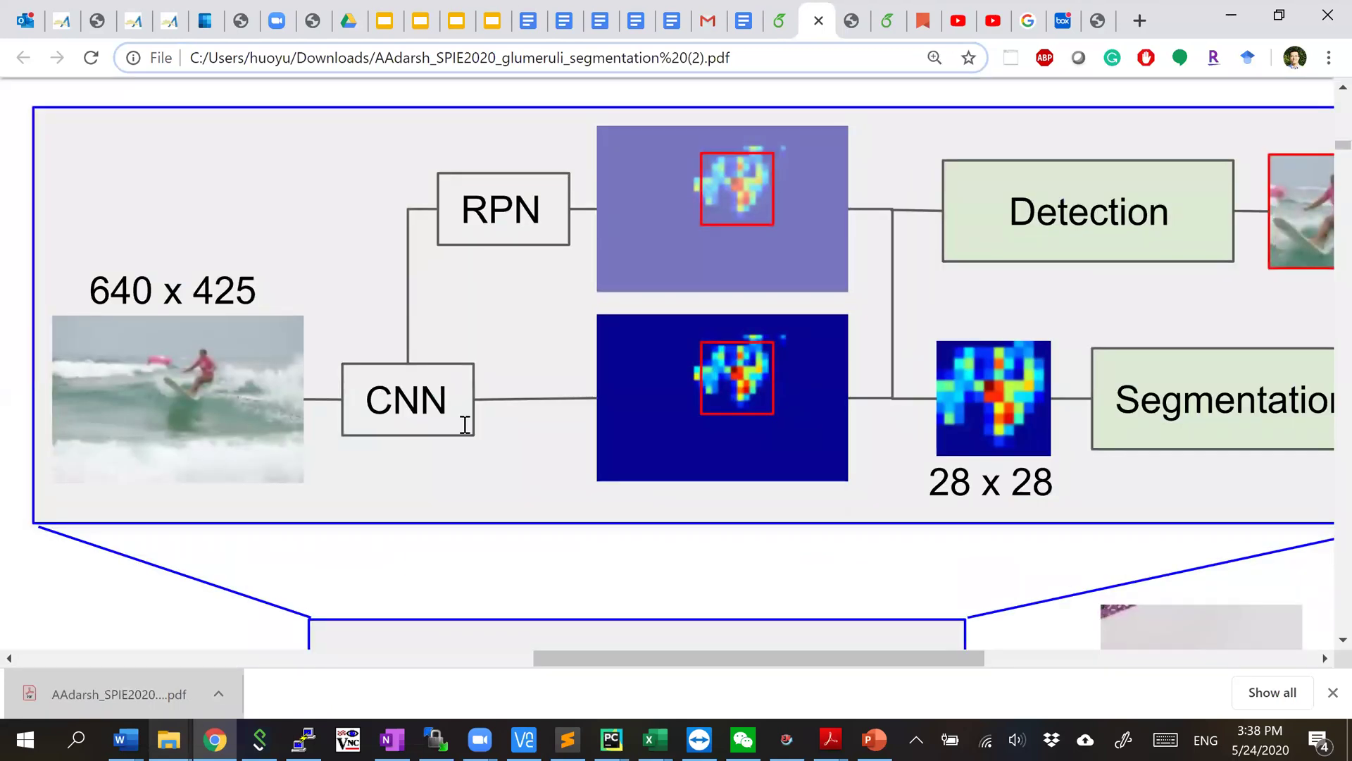
pyautogui.keyDown('ctrl'); pyautogui.scroll(1, 465, 425); pyautogui.keyUp('ctrl')
pyautogui.scroll(-6, 465, 423)
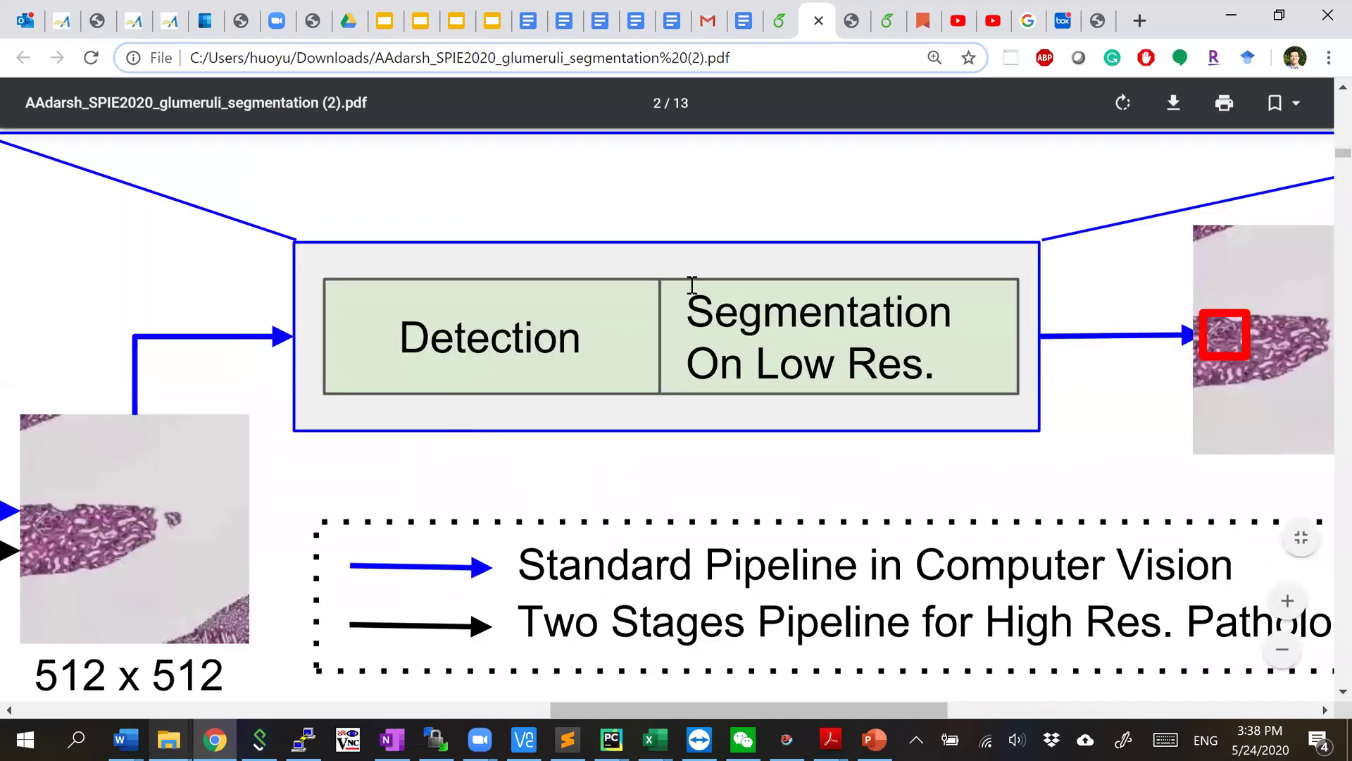
pyautogui.hscroll(-8, 462, 567)
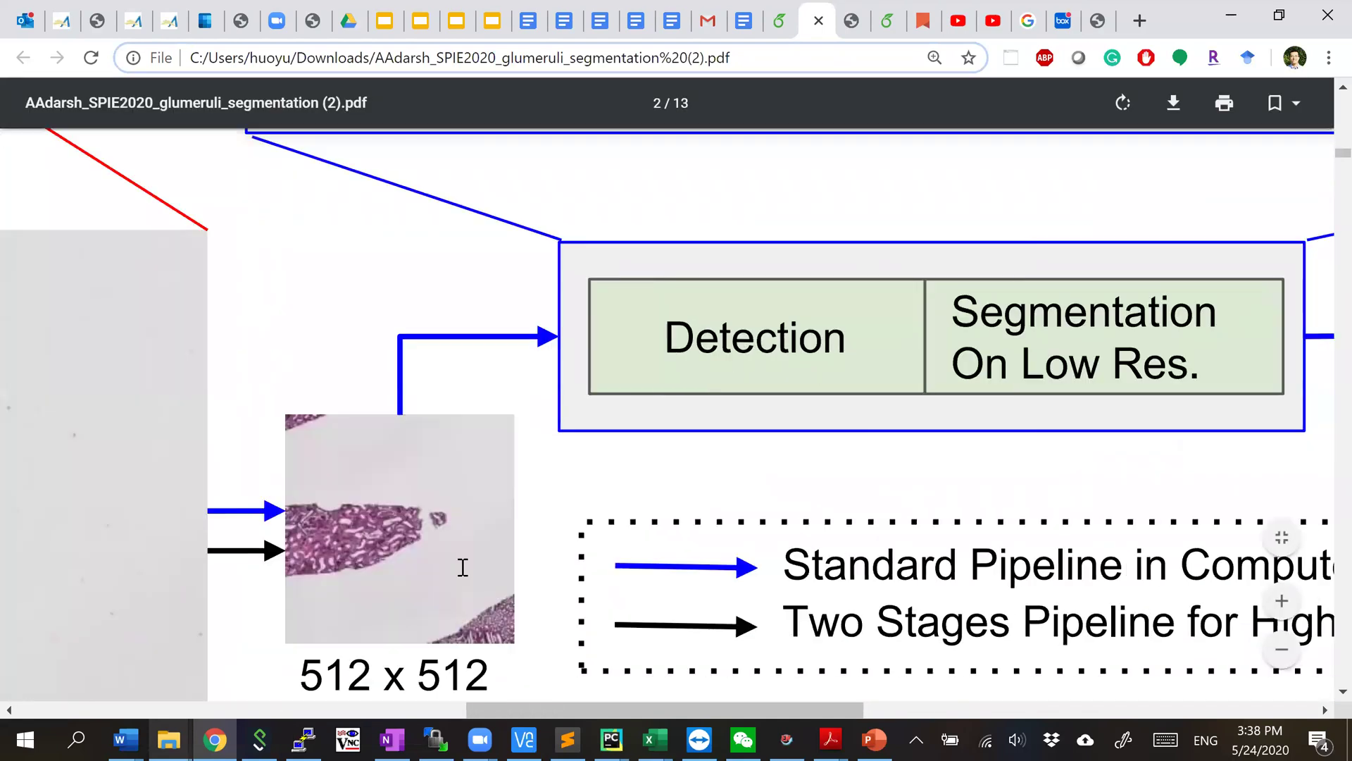
pyautogui.hscroll(-3, 463, 567)
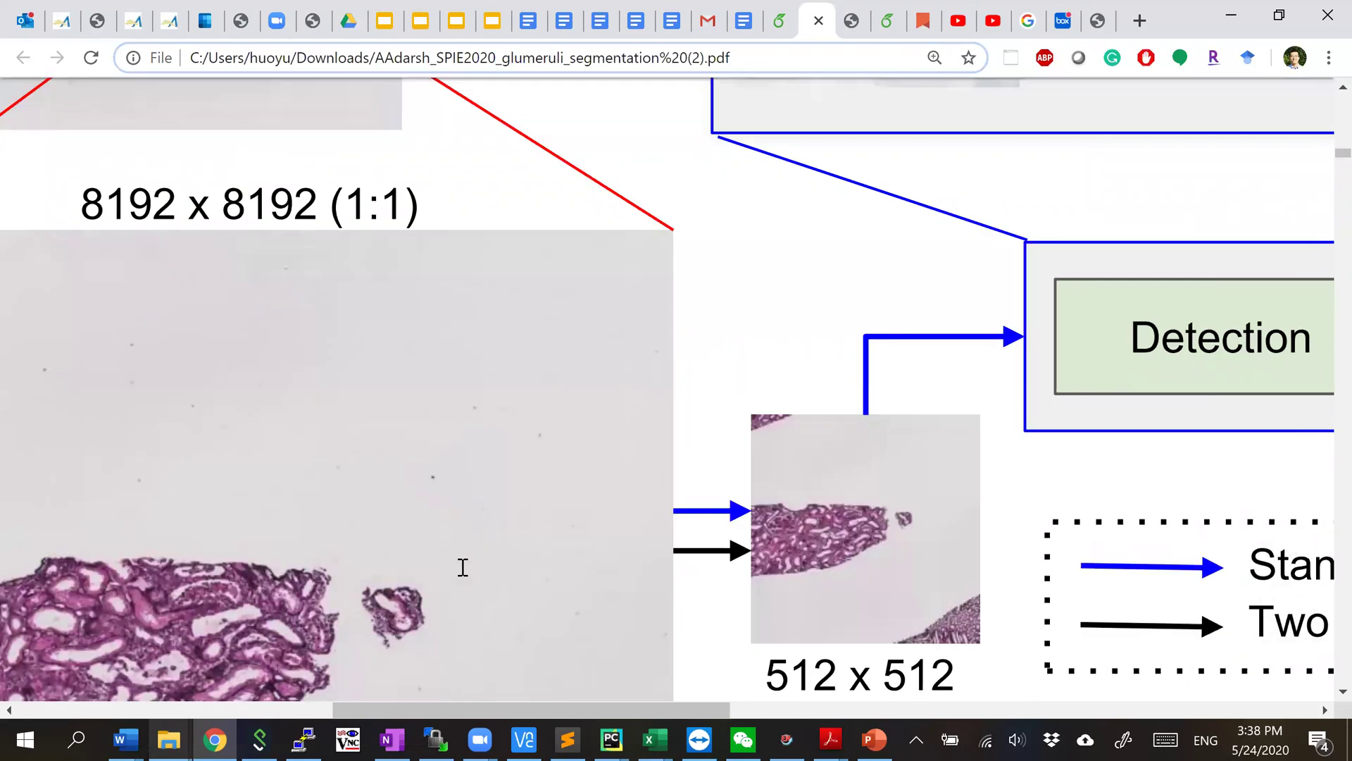
pyautogui.hscroll(4, 463, 567)
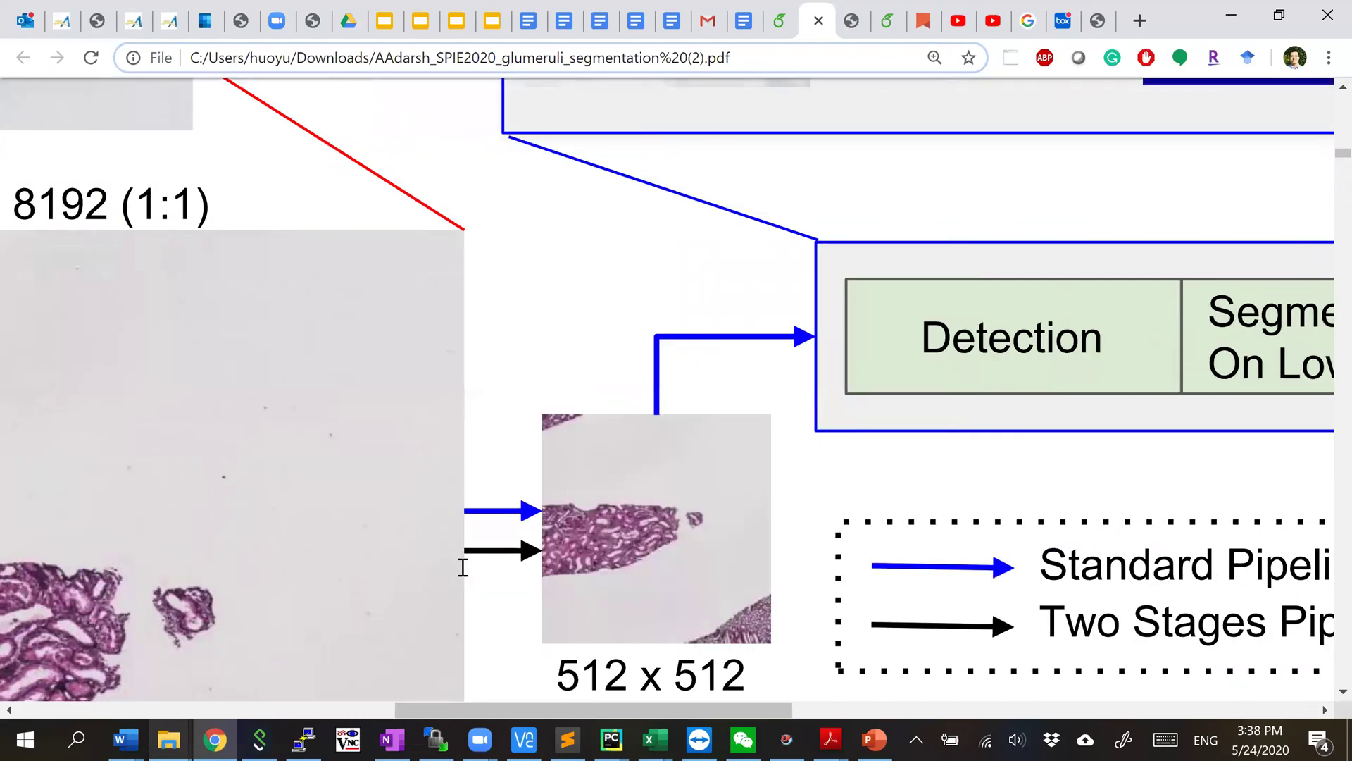
pyautogui.hscroll(12, 725, 483)
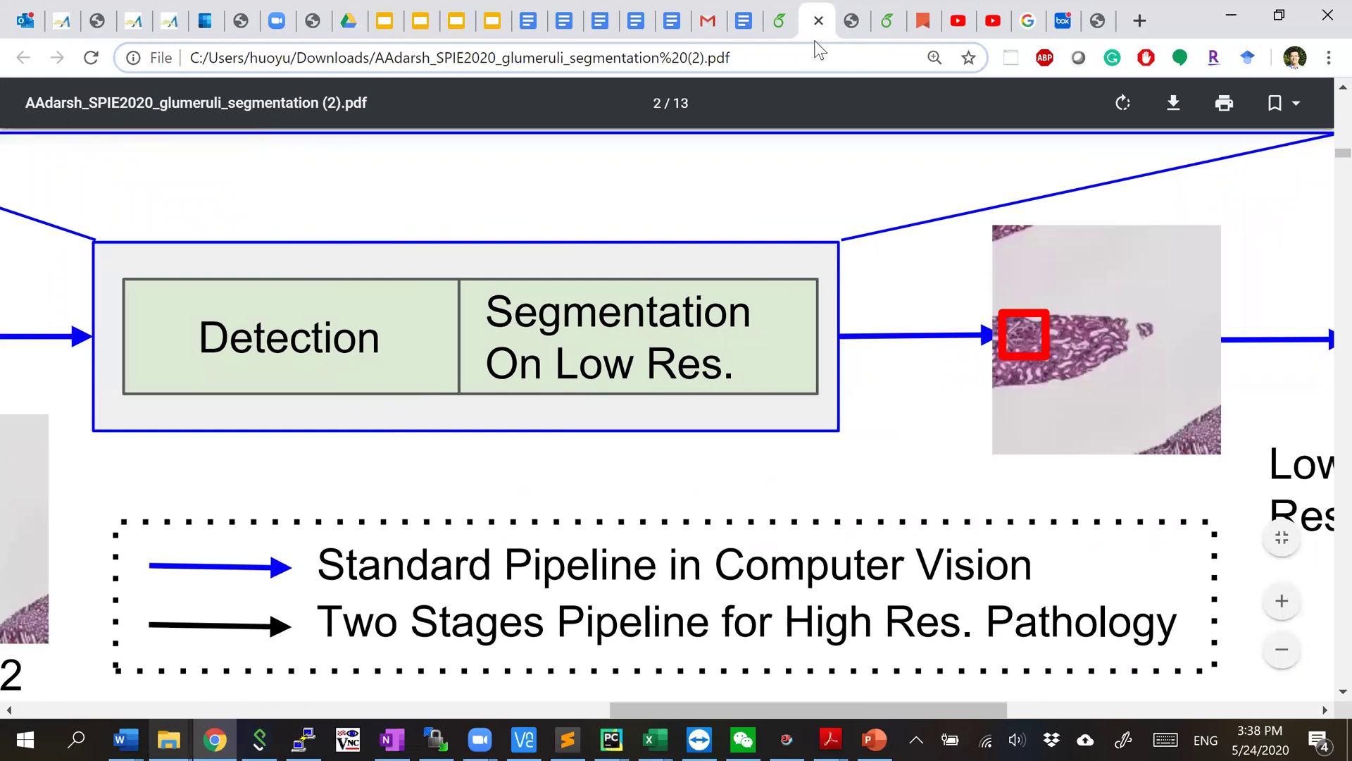
pyautogui.keyDown('ctrl'); pyautogui.scroll(-2, 552, 283); pyautogui.keyUp('ctrl')
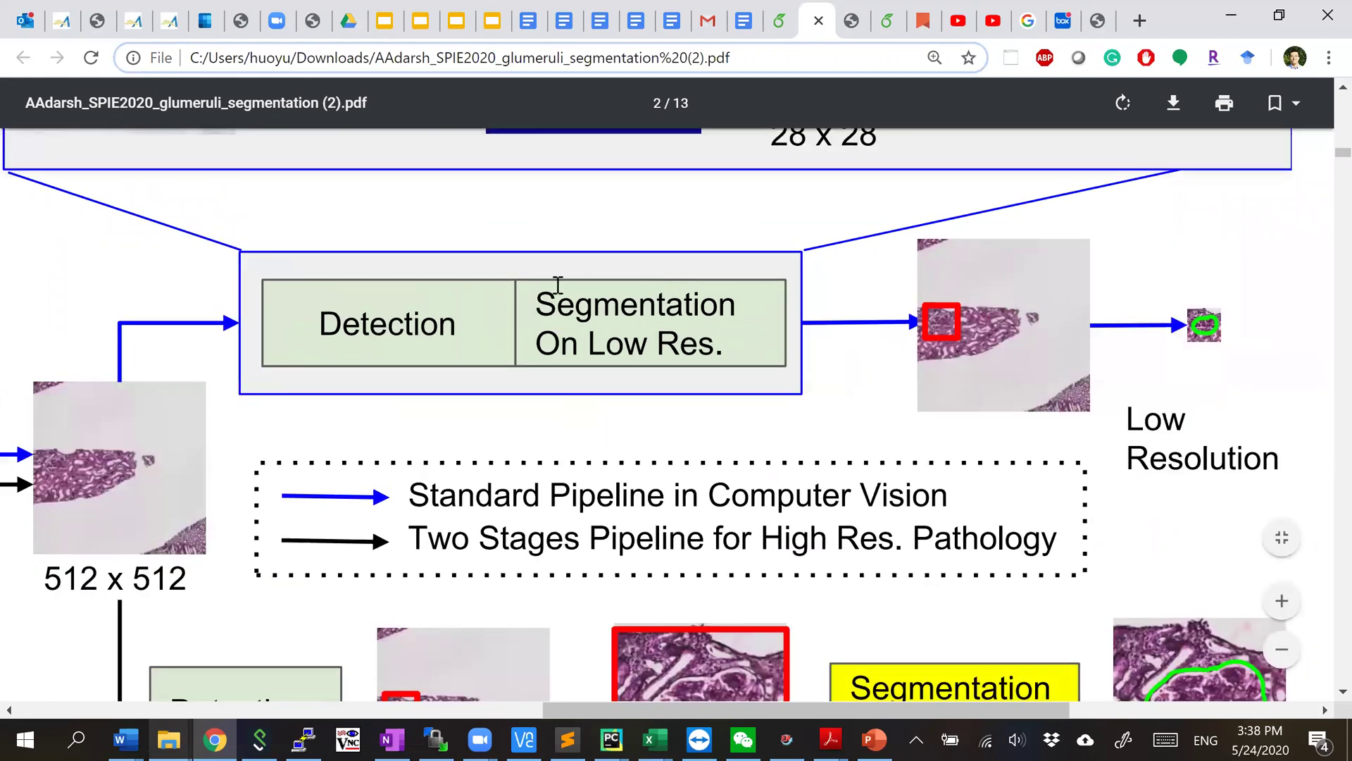
pyautogui.keyDown('ctrl'); pyautogui.scroll(-4, 558, 284); pyautogui.keyUp('ctrl')
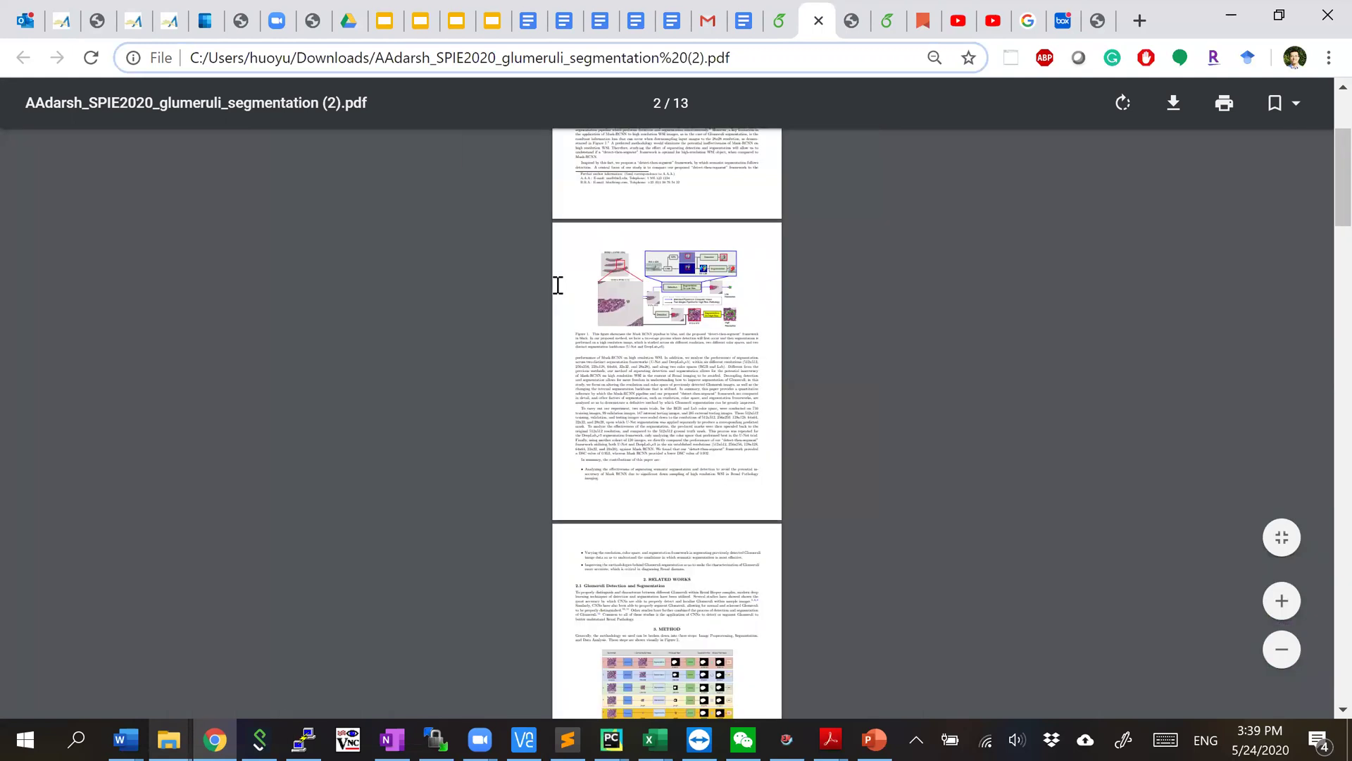
pyautogui.keyDown('ctrl'); pyautogui.scroll(4, 558, 284); pyautogui.keyUp('ctrl')
pyautogui.keyDown('ctrl'); pyautogui.scroll(1, 558, 285); pyautogui.keyUp('ctrl')
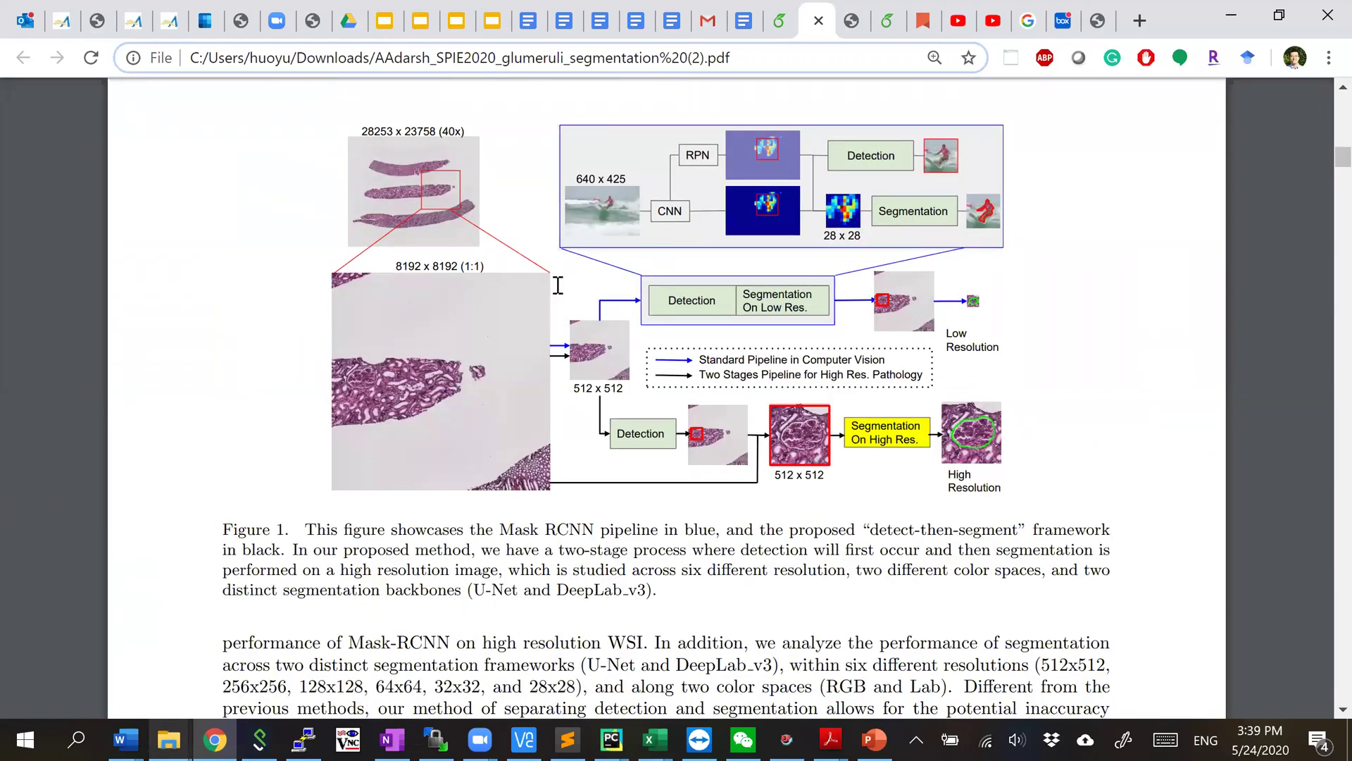
pyautogui.scroll(2, 733, 319)
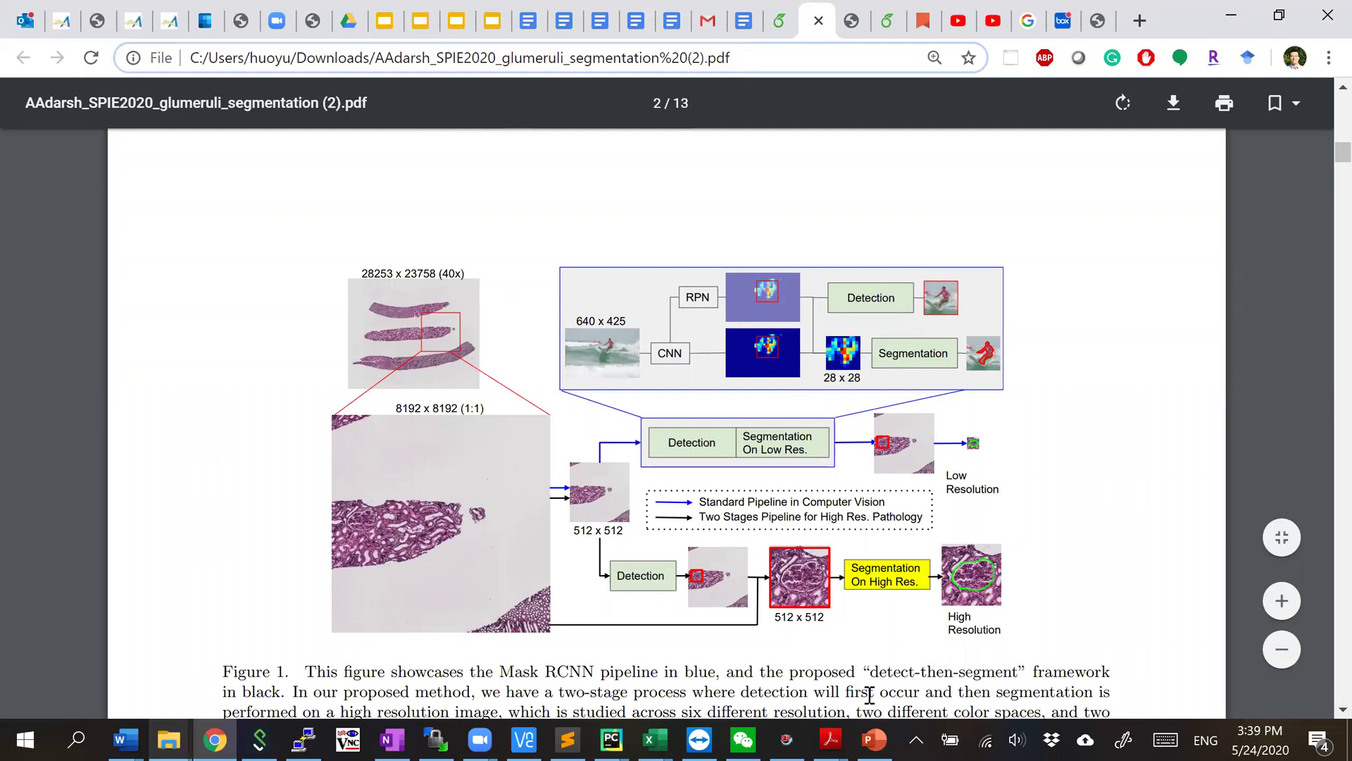
# - Return to PowerPoint and inspect the figure picture on slide 5, dismissing its context menu
pyautogui.click(884, 736)
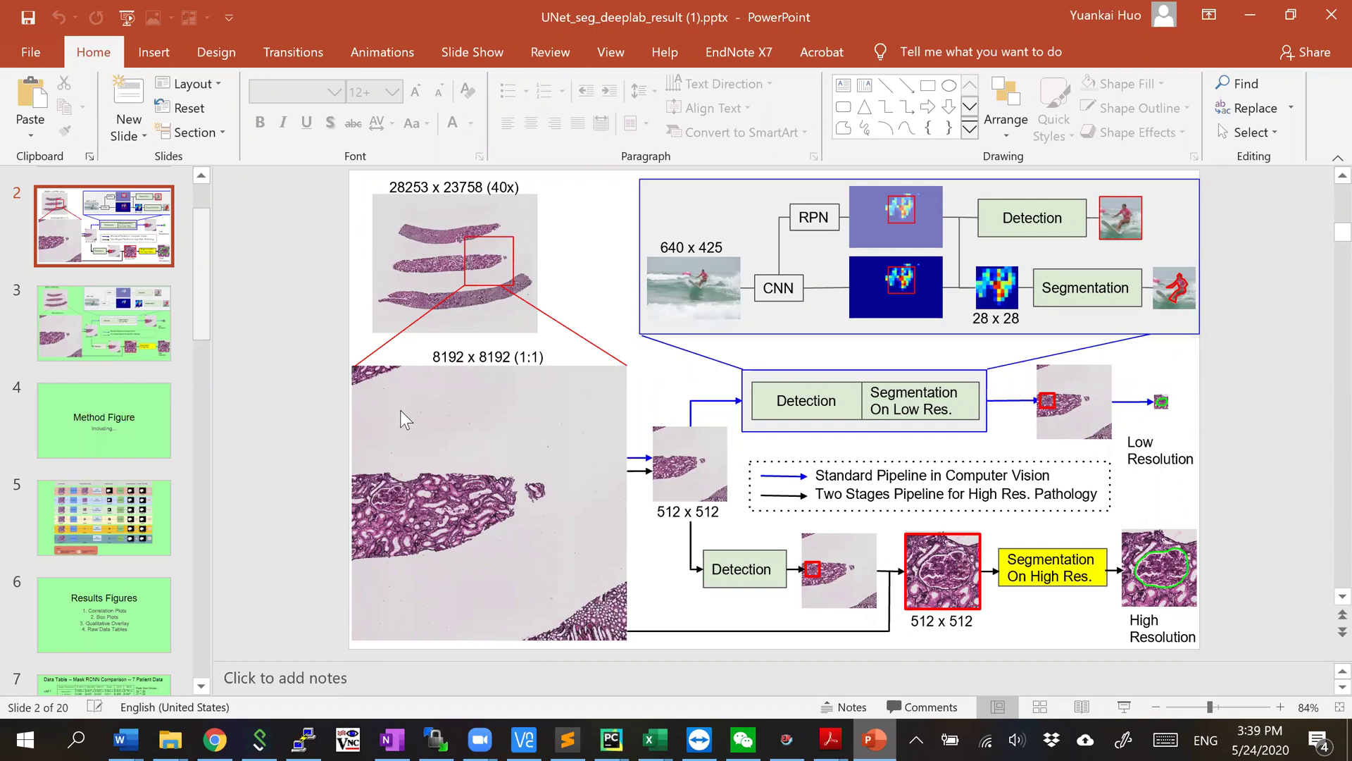
pyautogui.click(87, 527)
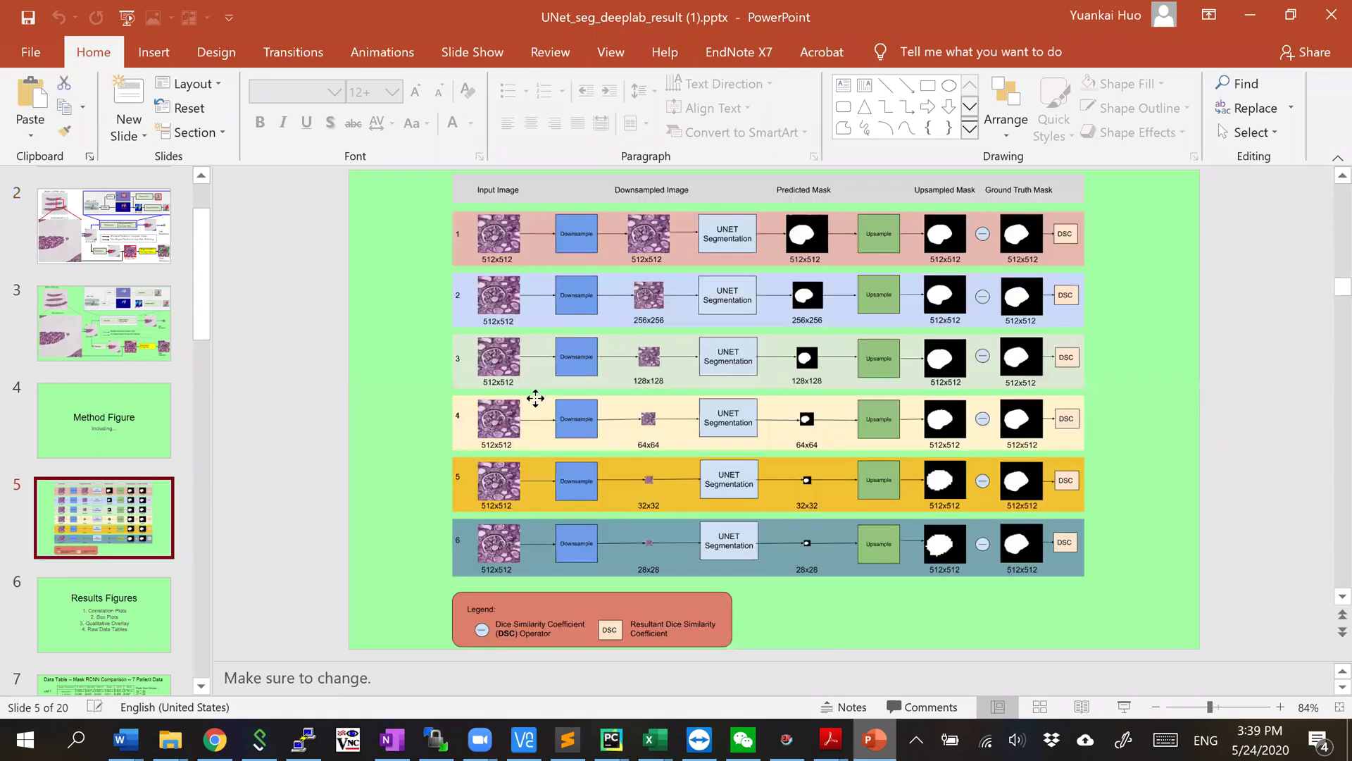
pyautogui.click(516, 348)
pyautogui.click(360, 404)
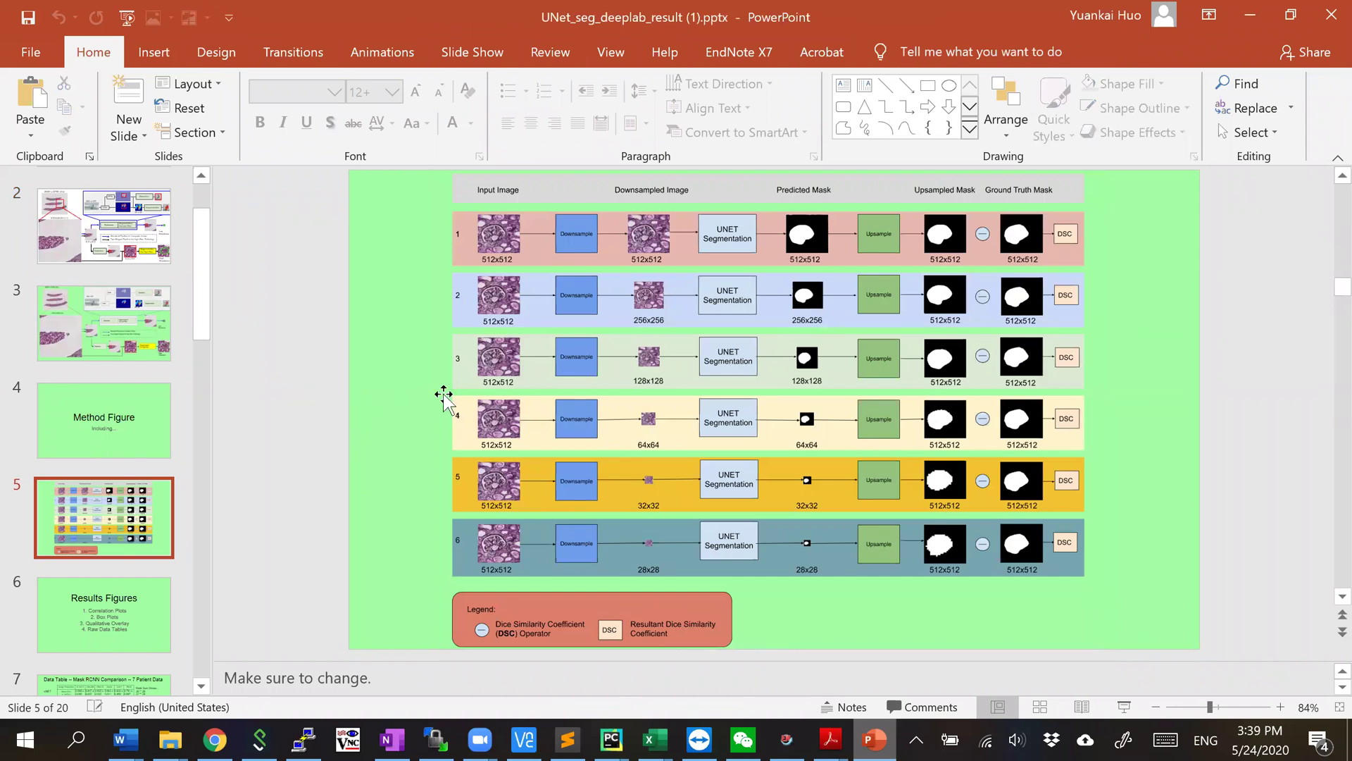
pyautogui.click(486, 402)
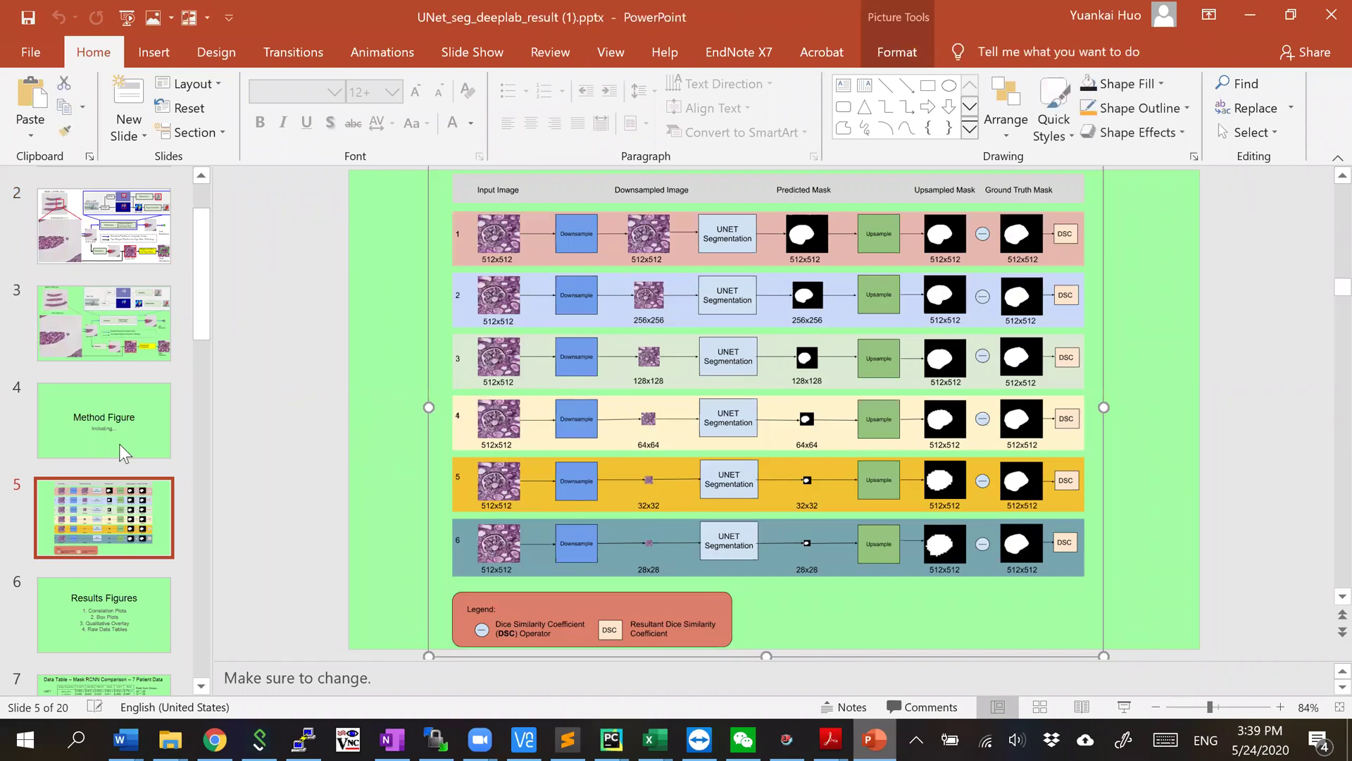
pyautogui.rightClick(495, 337)
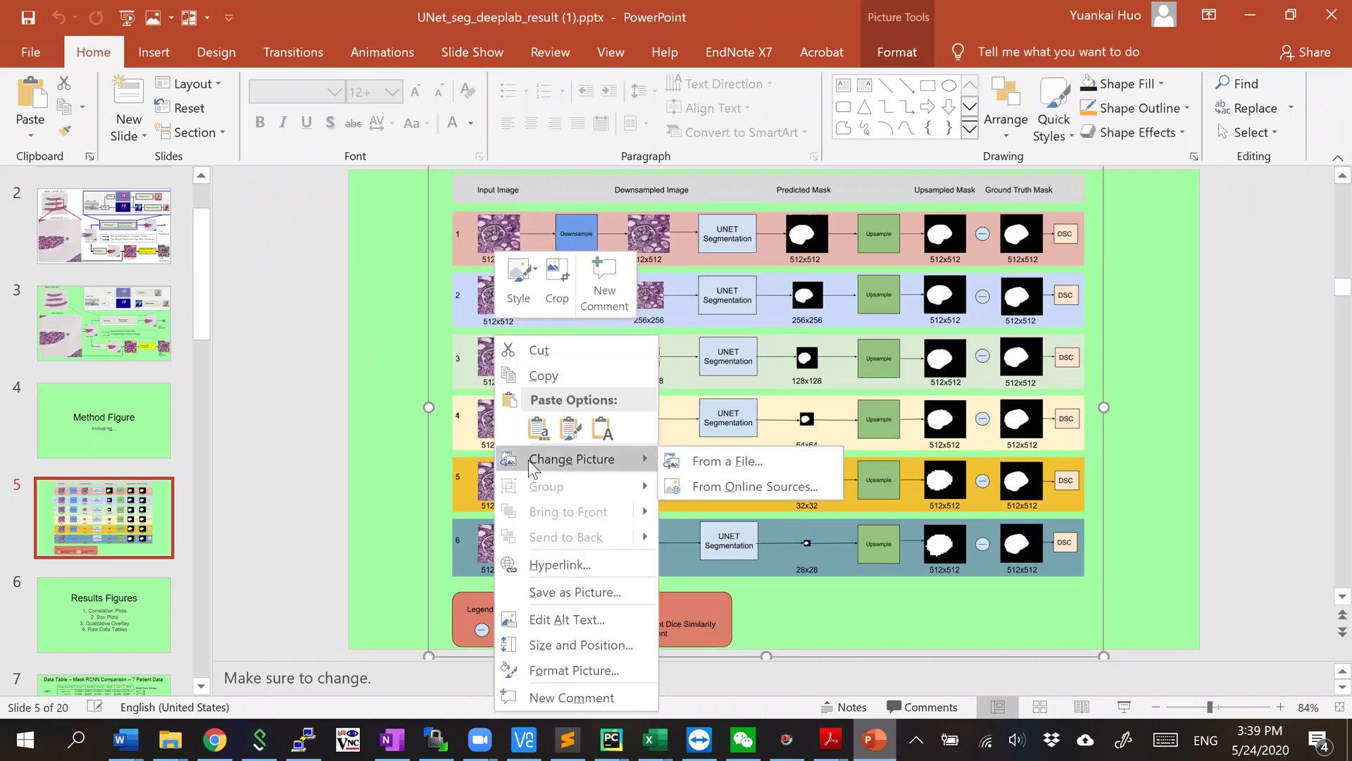
pyautogui.press('Escape')
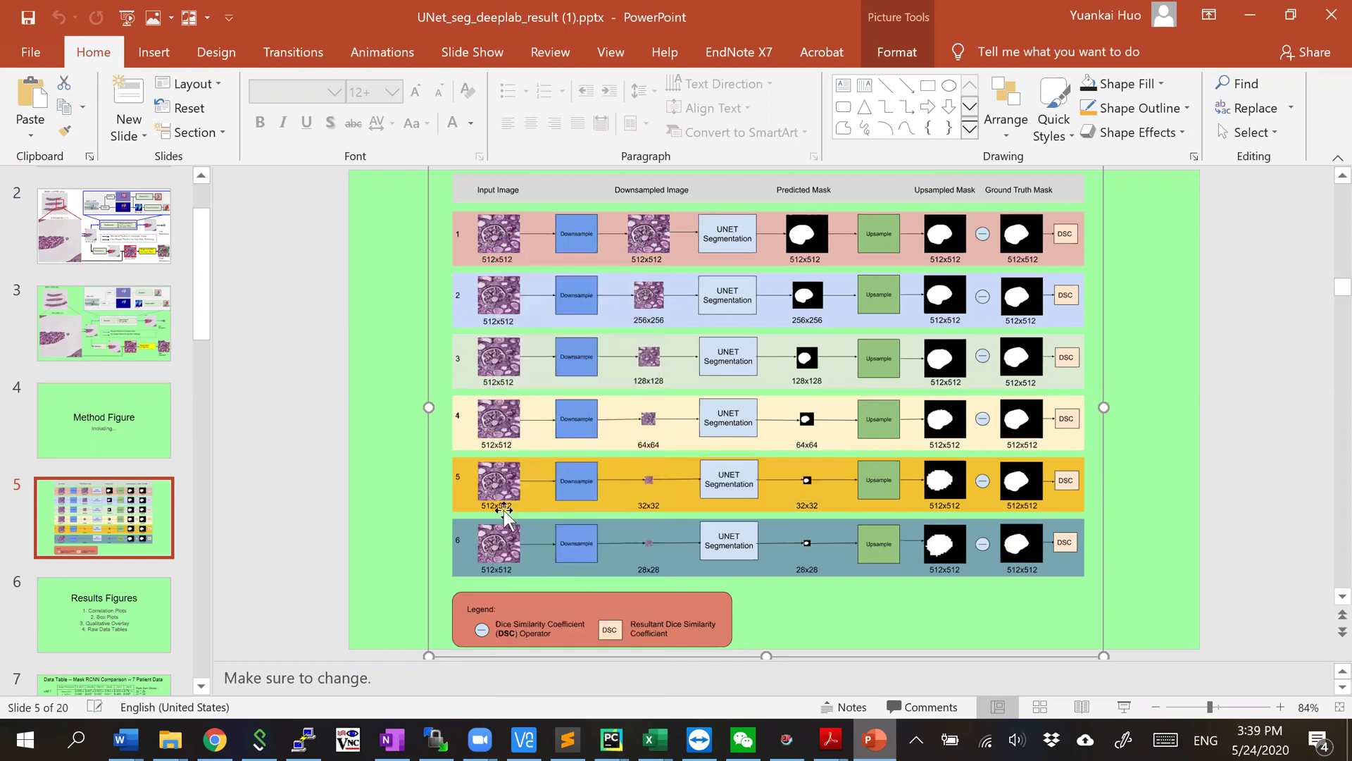
# - Scroll through the slide thumbnails to locate the Mask RCNN pipeline slide
pyautogui.click(108, 535)
pyautogui.scroll(-4, 108, 535)
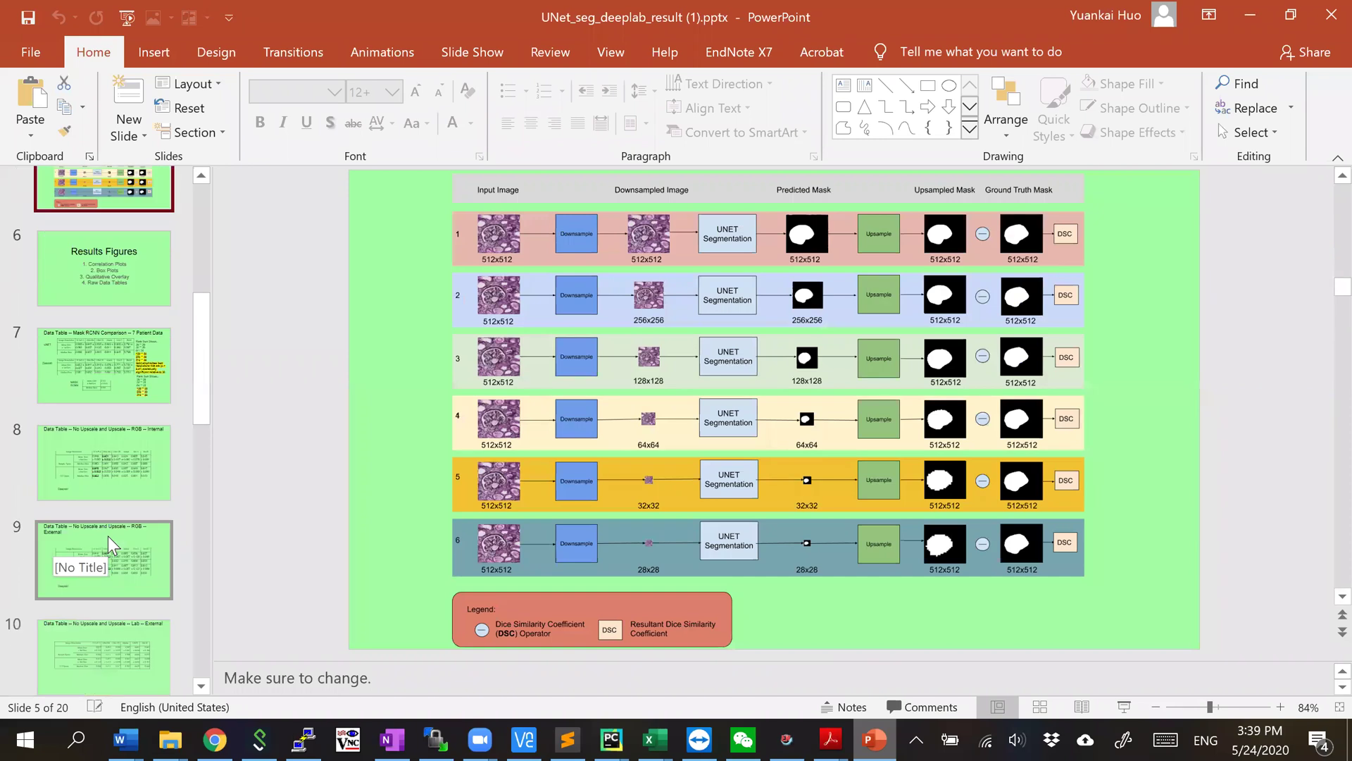
pyautogui.scroll(-4, 107, 536)
pyautogui.scroll(-1, 107, 535)
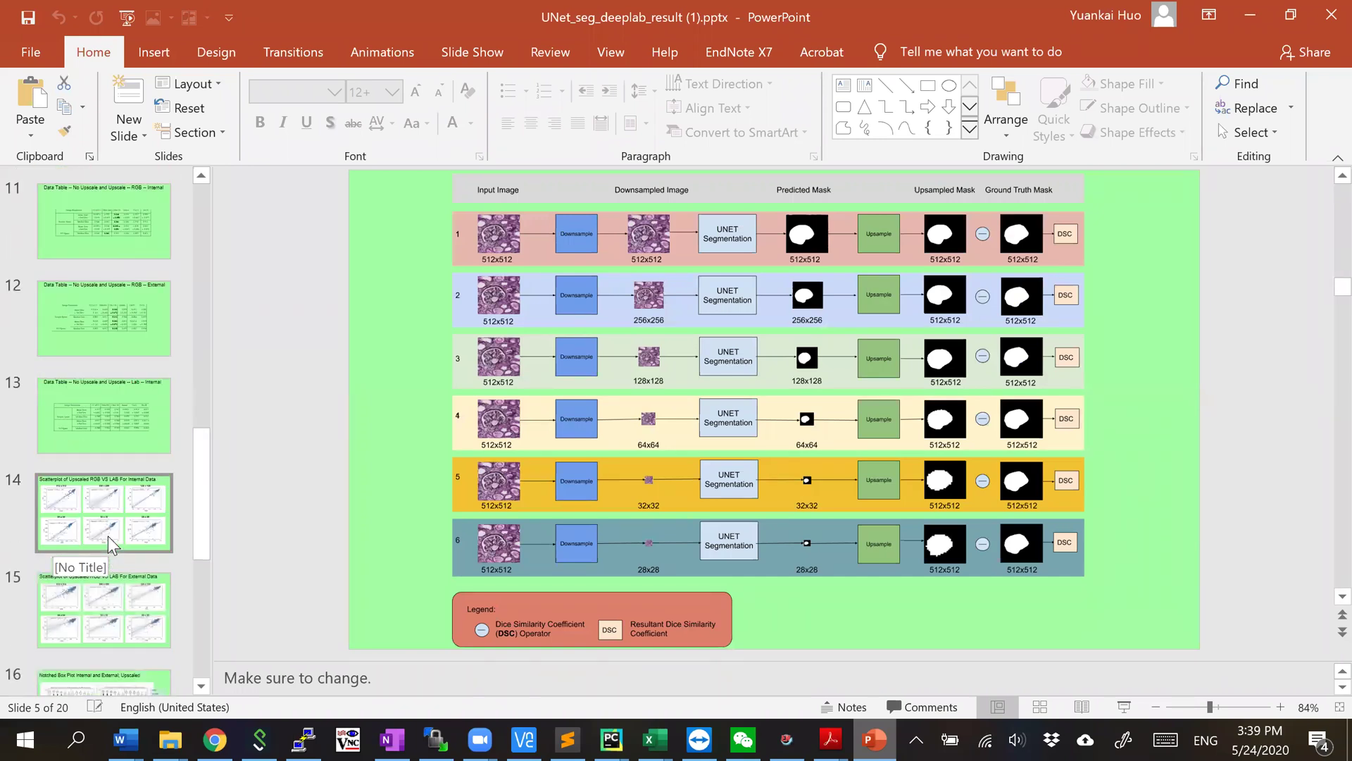
pyautogui.scroll(-3, 108, 536)
pyautogui.scroll(15, 107, 536)
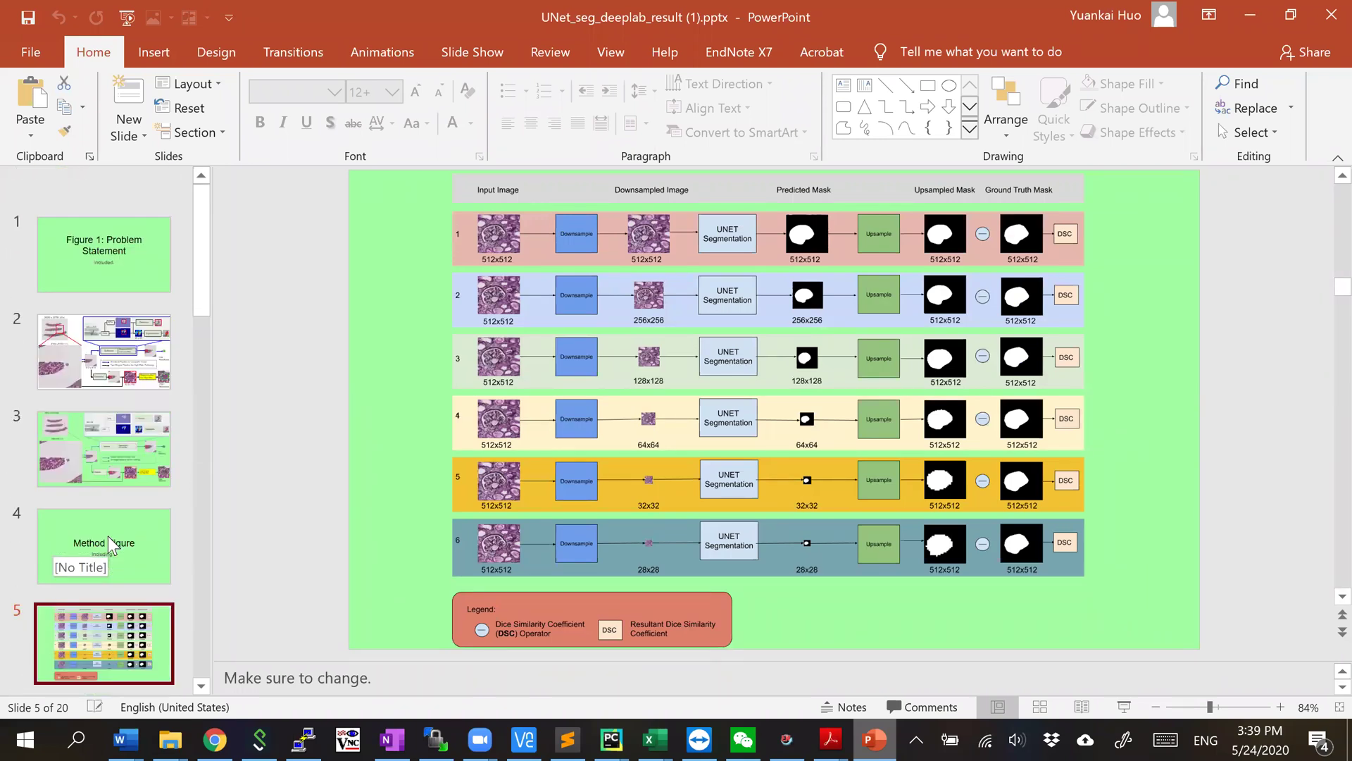
pyautogui.scroll(-1, 107, 535)
pyautogui.scroll(1, 108, 536)
# - On slide 2, delete the large left tissue images and red zoom lines
pyautogui.click(145, 304)
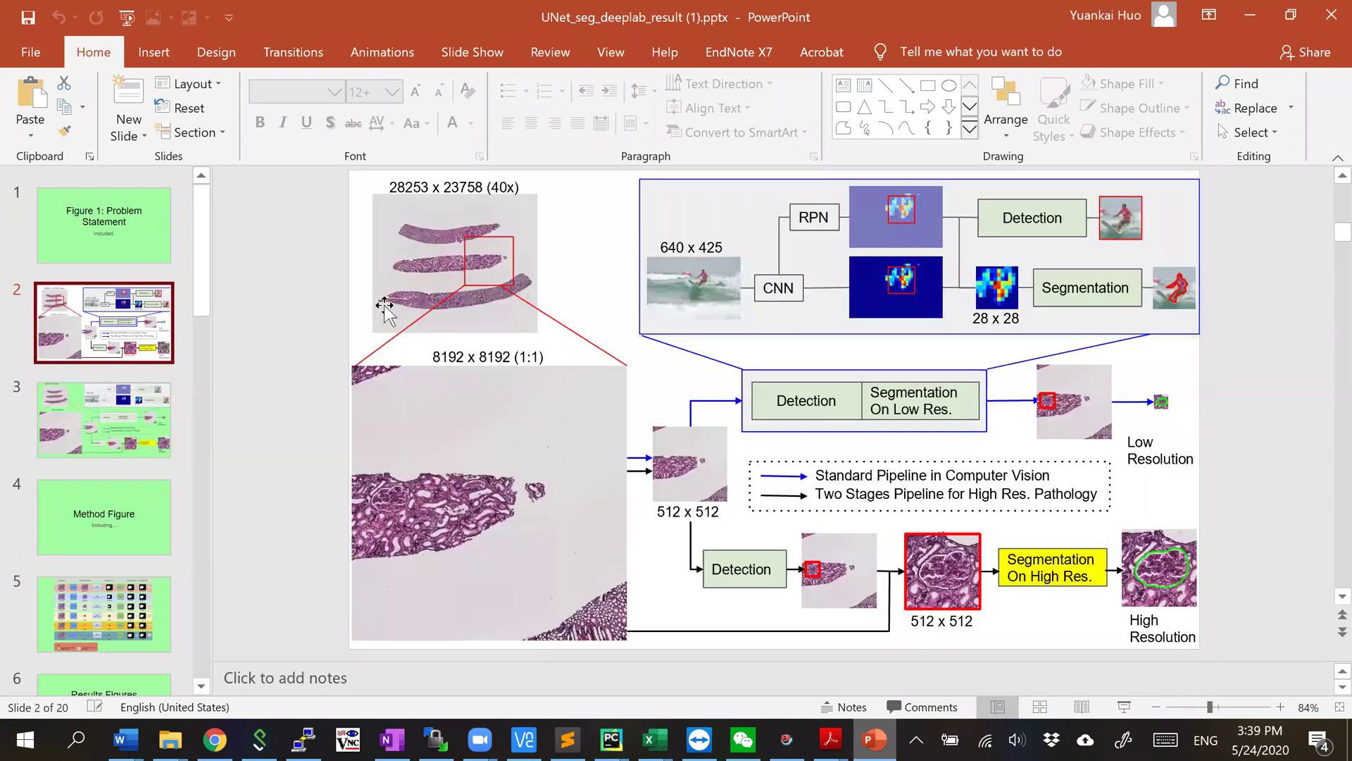
pyautogui.moveTo(315, 169); pyautogui.dragTo(634, 682)
pyautogui.press('Delete')
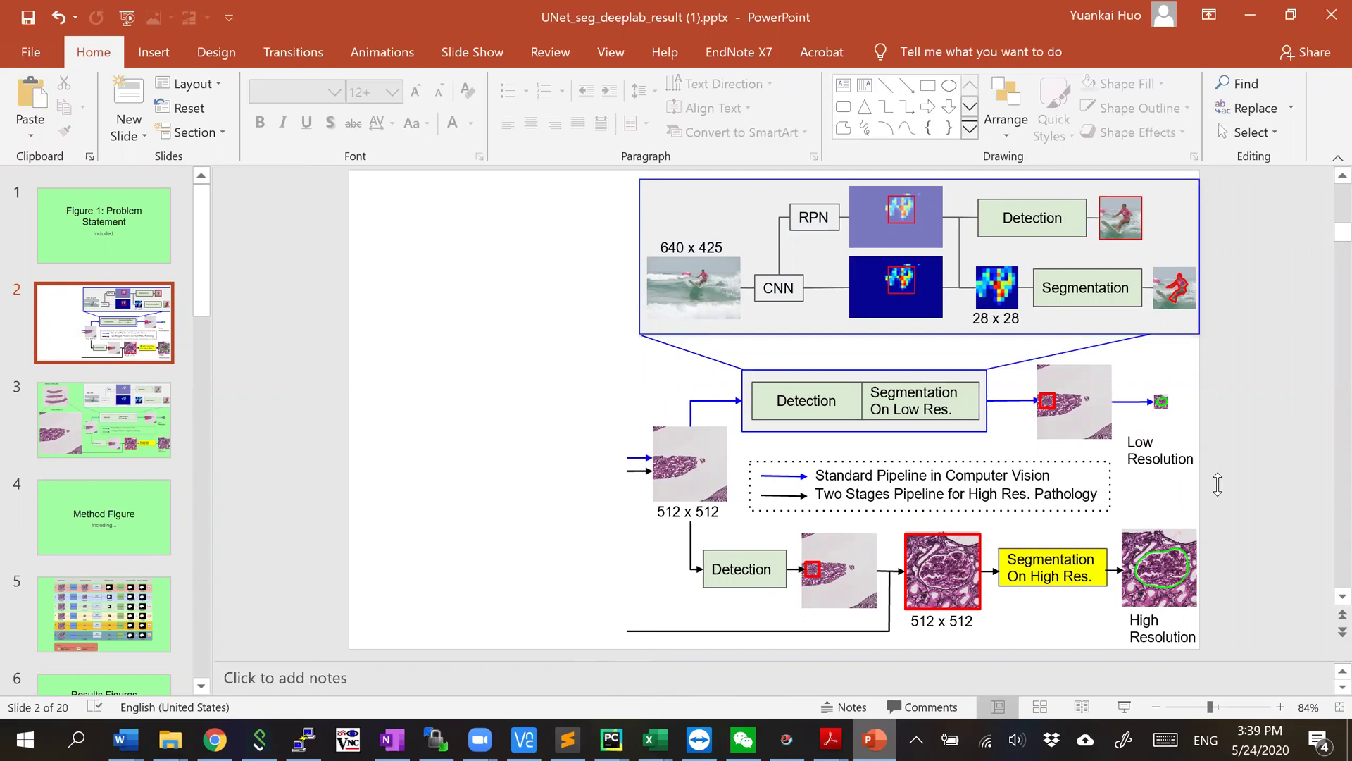
# - Delete the bottom high-resolution pipeline row and the leftover connector under 512 x 512
pyautogui.moveTo(558, 660); pyautogui.dragTo(1026, 510)
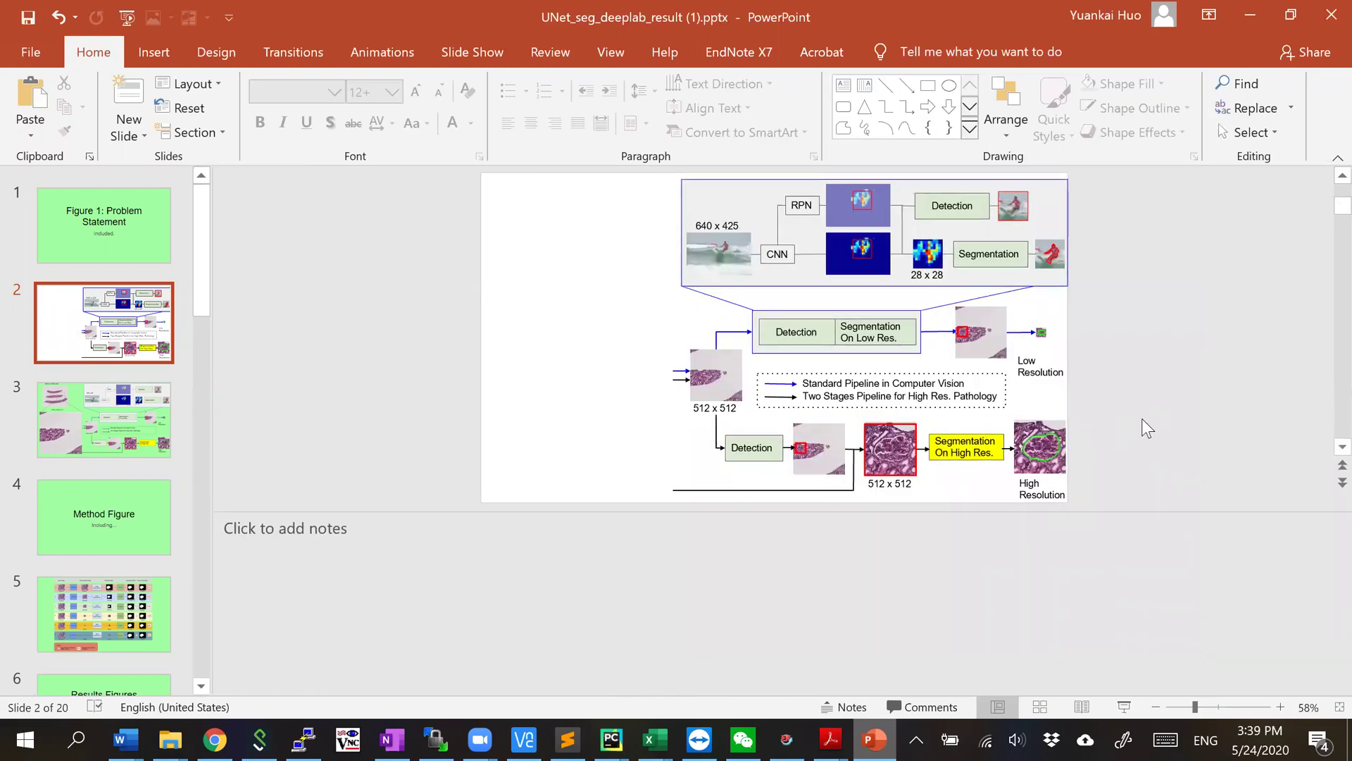
pyautogui.moveTo(1142, 415); pyautogui.dragTo(530, 535)
pyautogui.press('Delete')
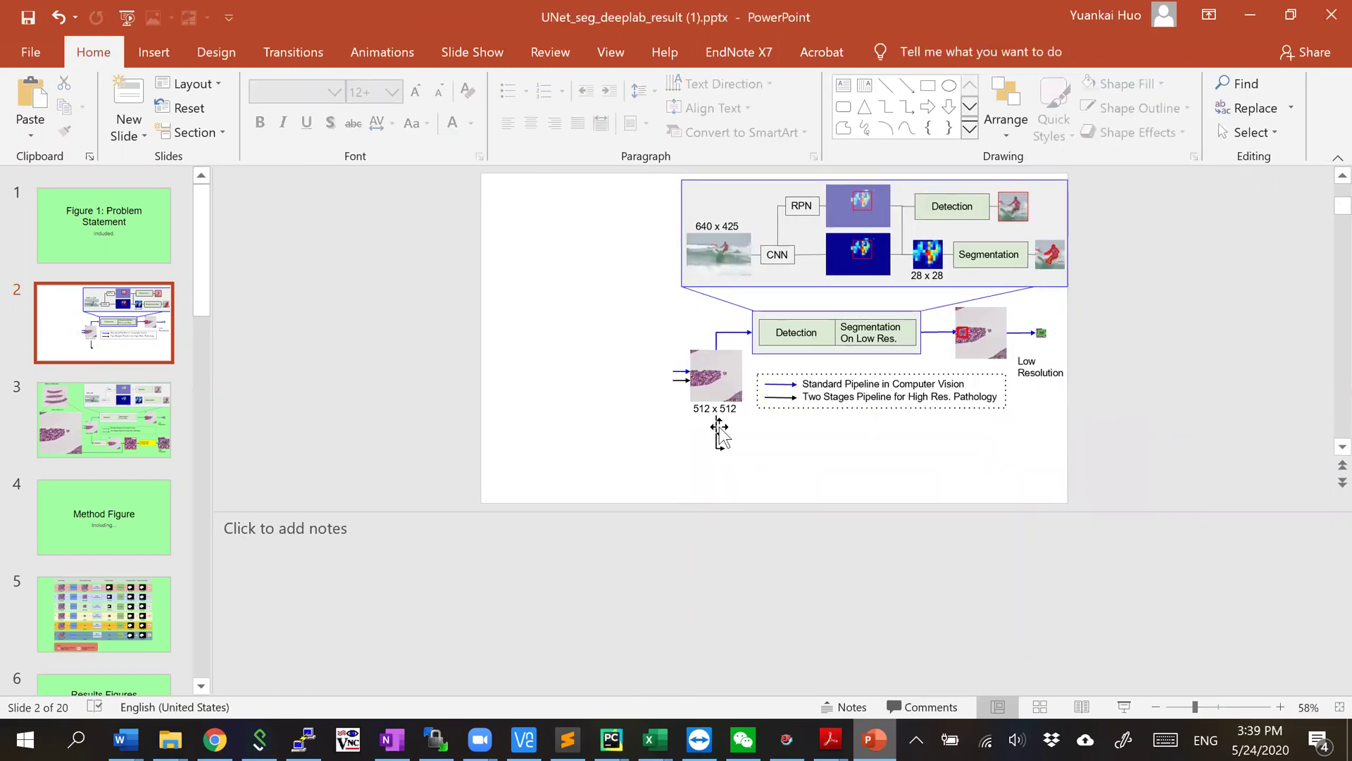
pyautogui.click(718, 428)
pyautogui.press('Delete')
# - Save the presentation as Figure2 in the temp folder
pyautogui.click(31, 51)
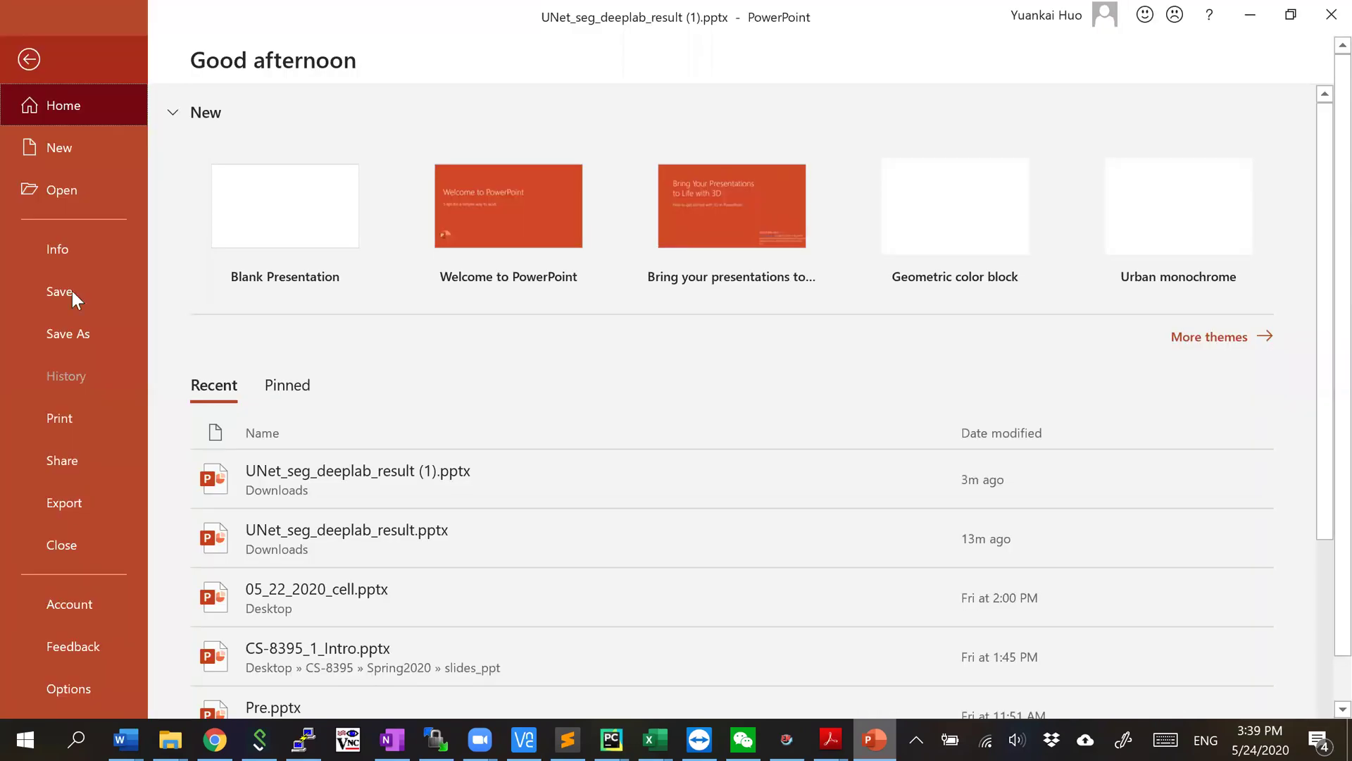
pyautogui.click(68, 334)
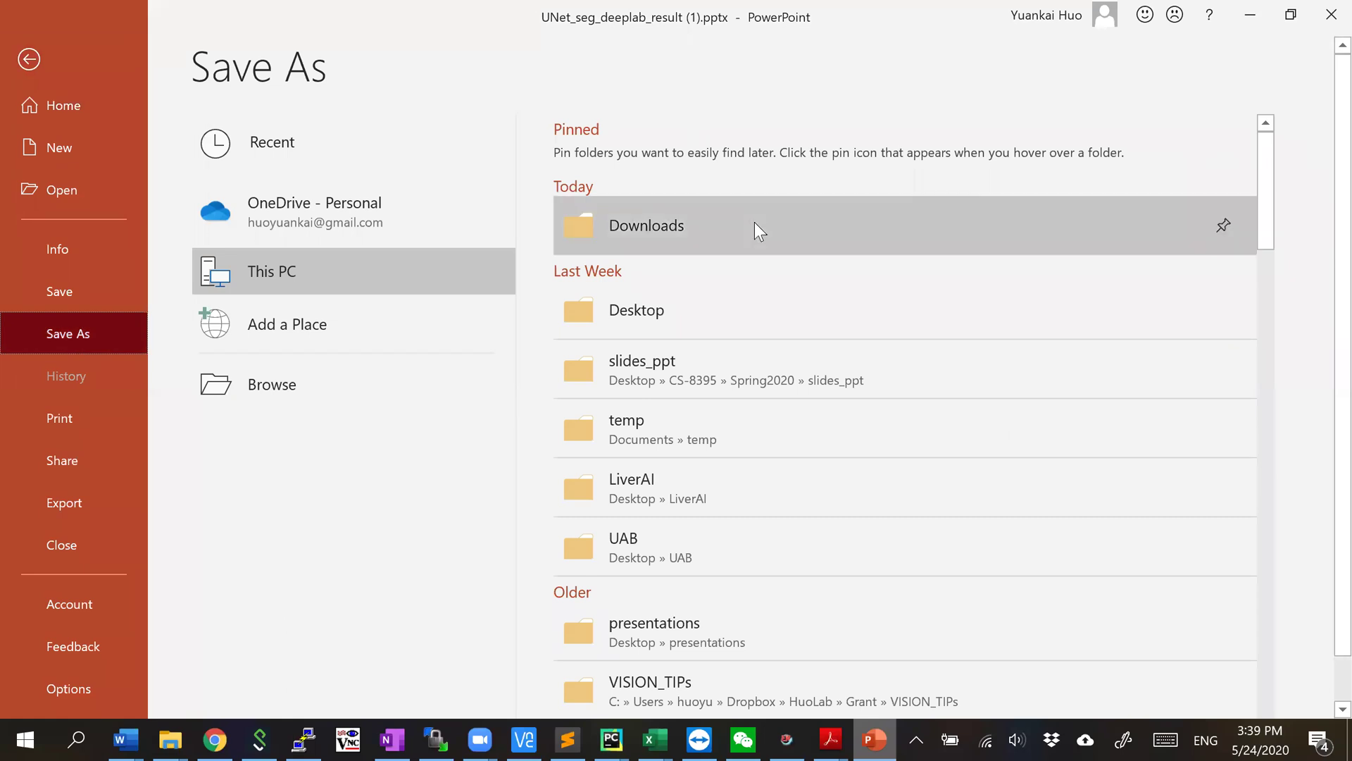
pyautogui.click(714, 440)
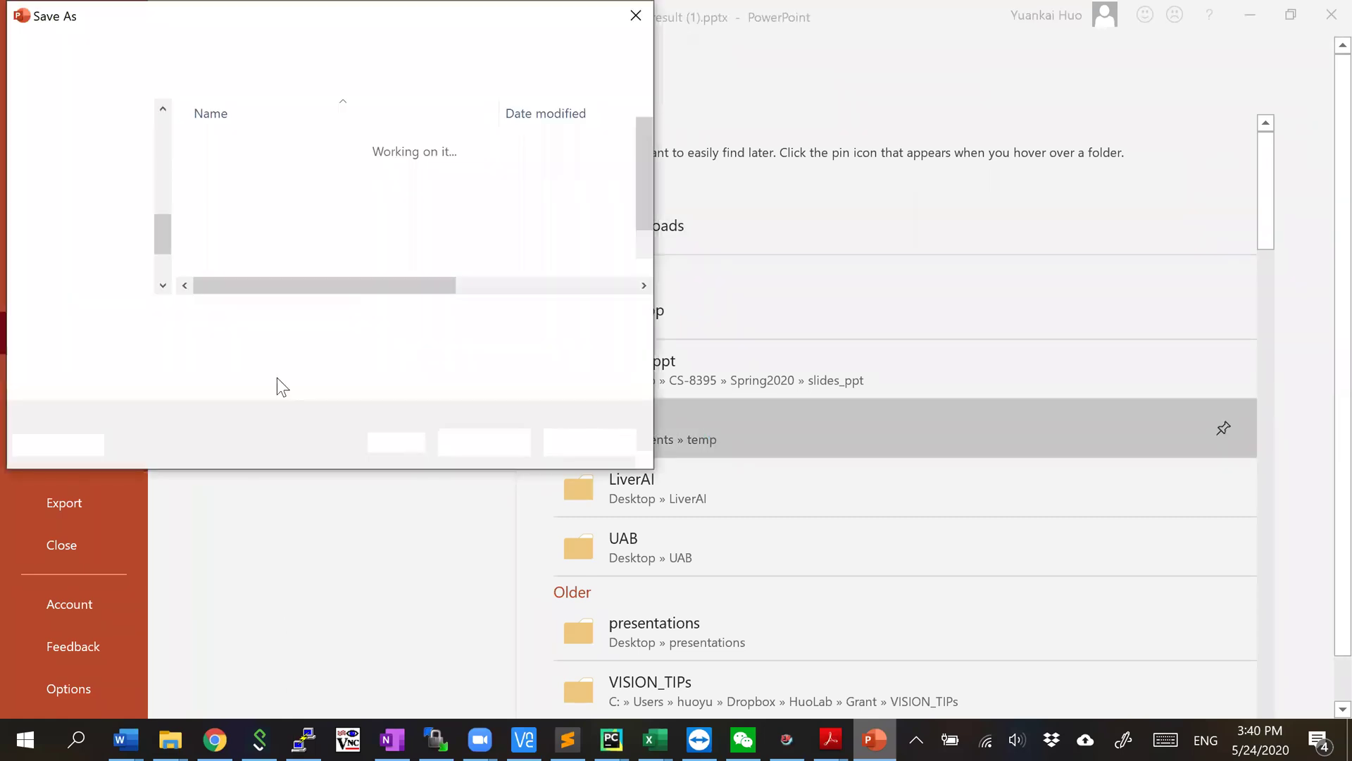
pyautogui.write('Figure')
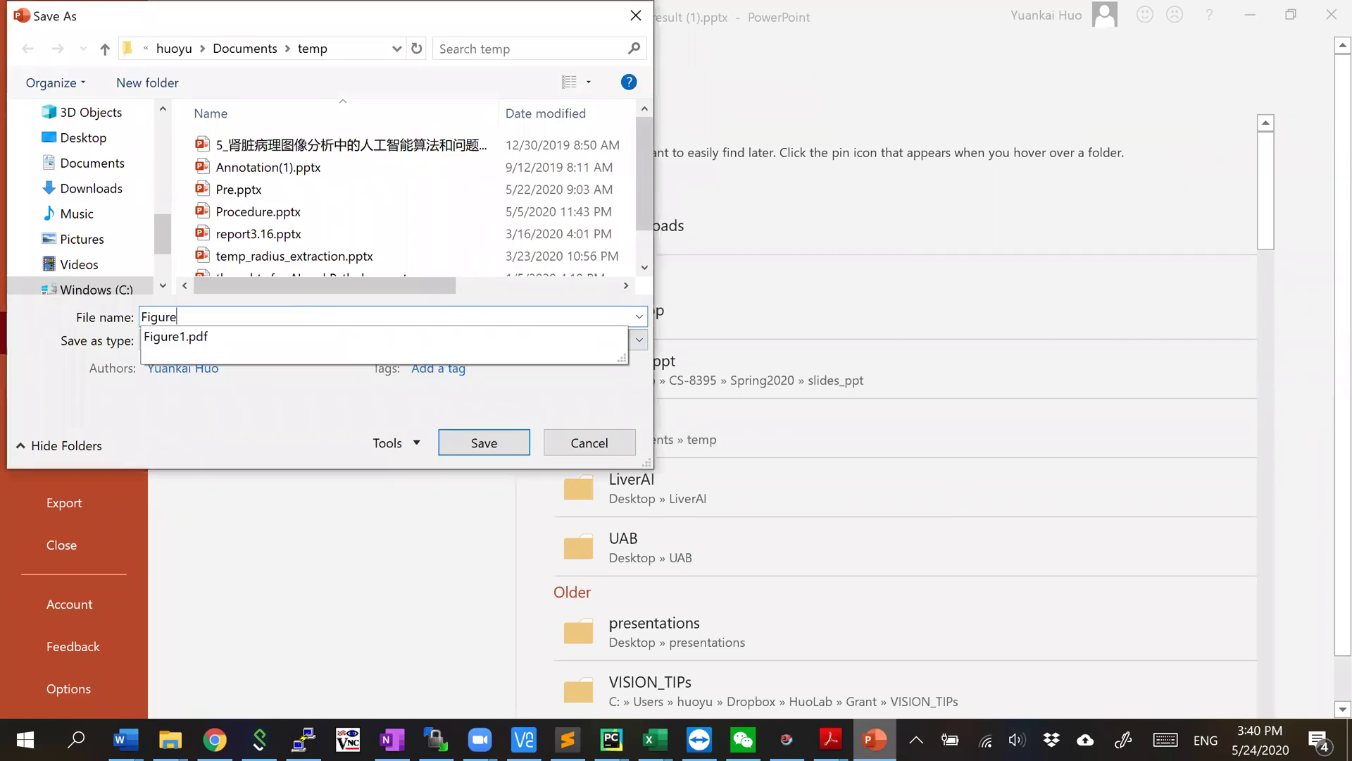
pyautogui.write('2')
pyautogui.press('Return')
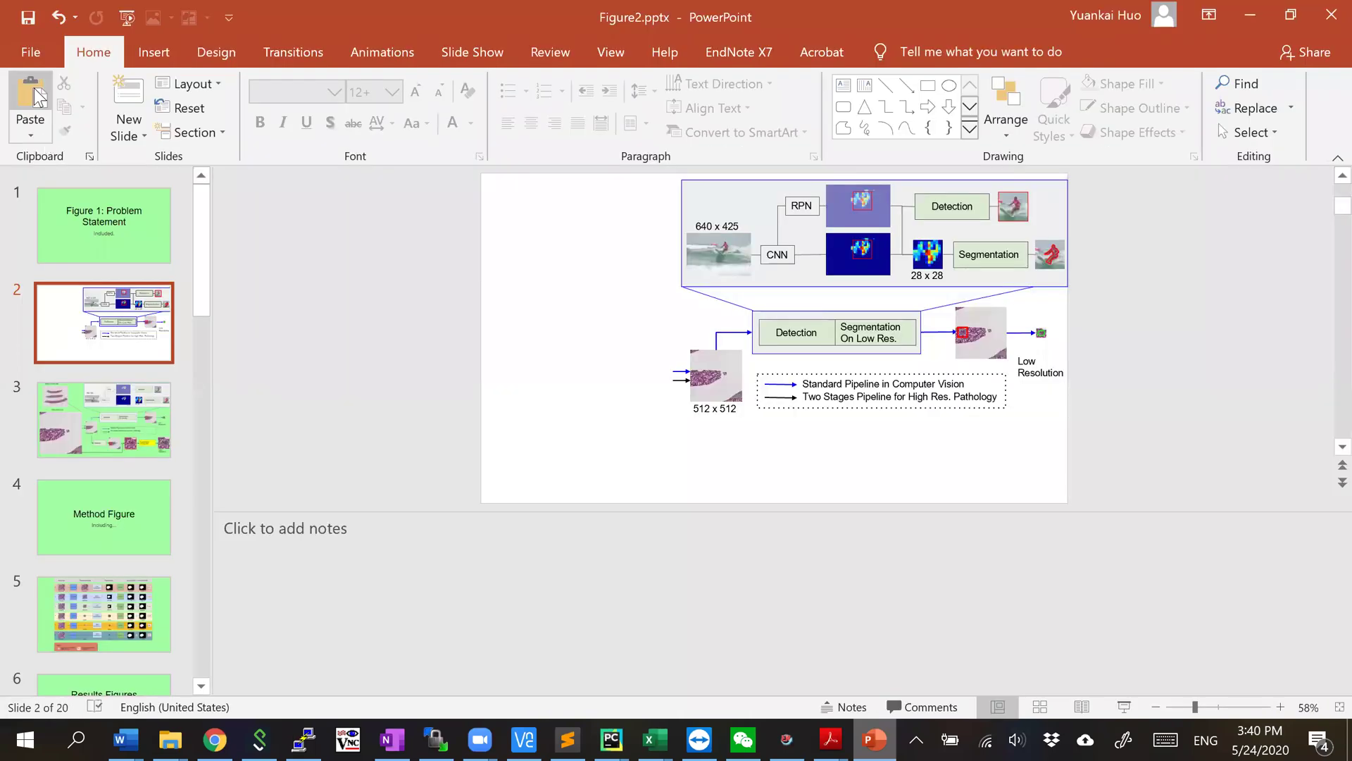
# - Export only the current slide as PDF Figure2.pdf into the temp folder
pyautogui.click(40, 50)
pyautogui.click(76, 332)
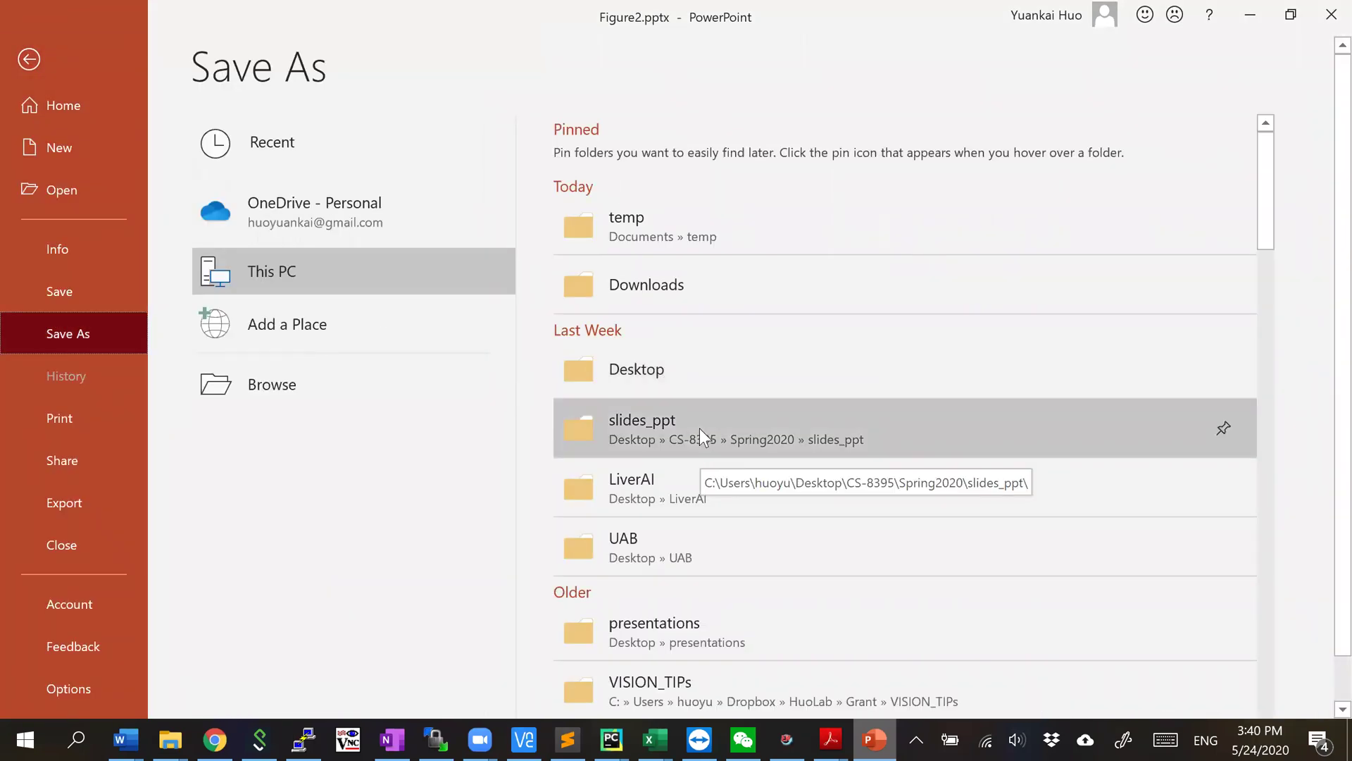
pyautogui.click(683, 236)
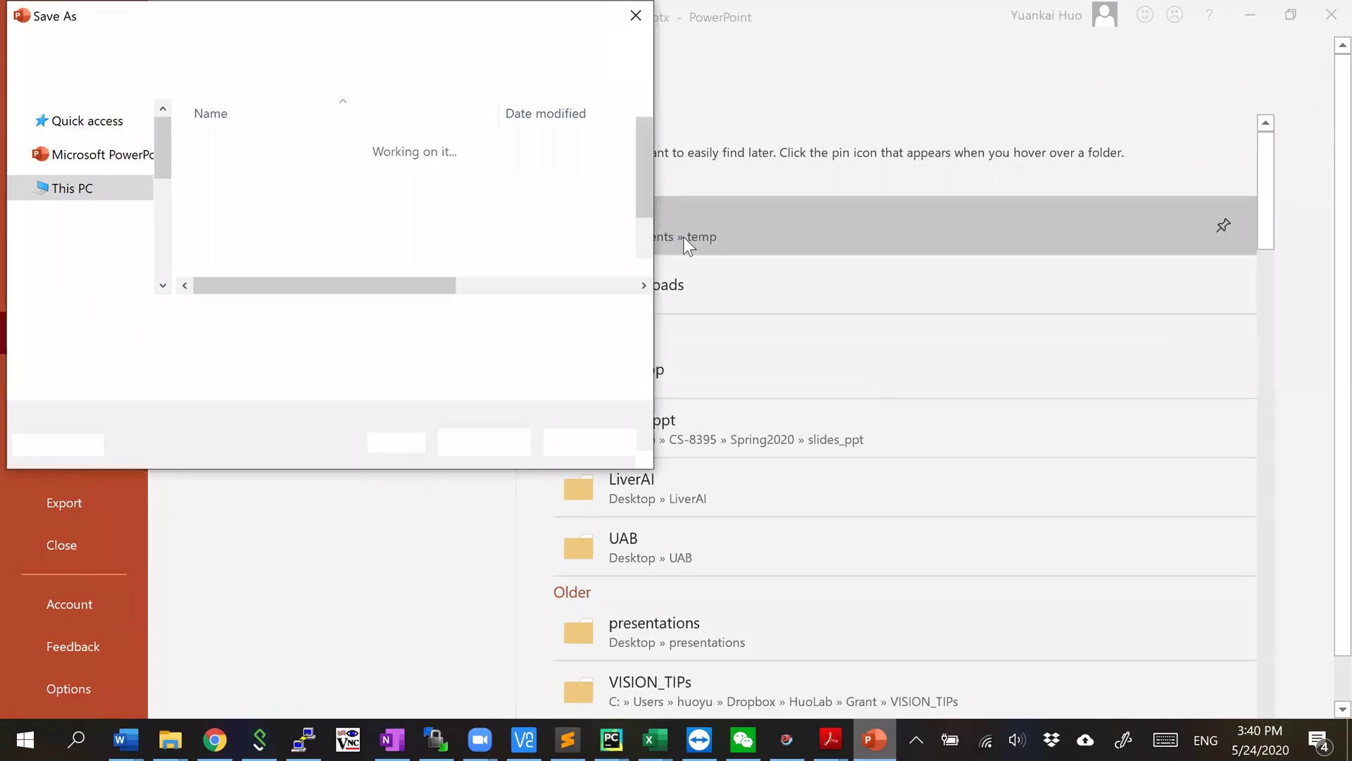
pyautogui.click(315, 343)
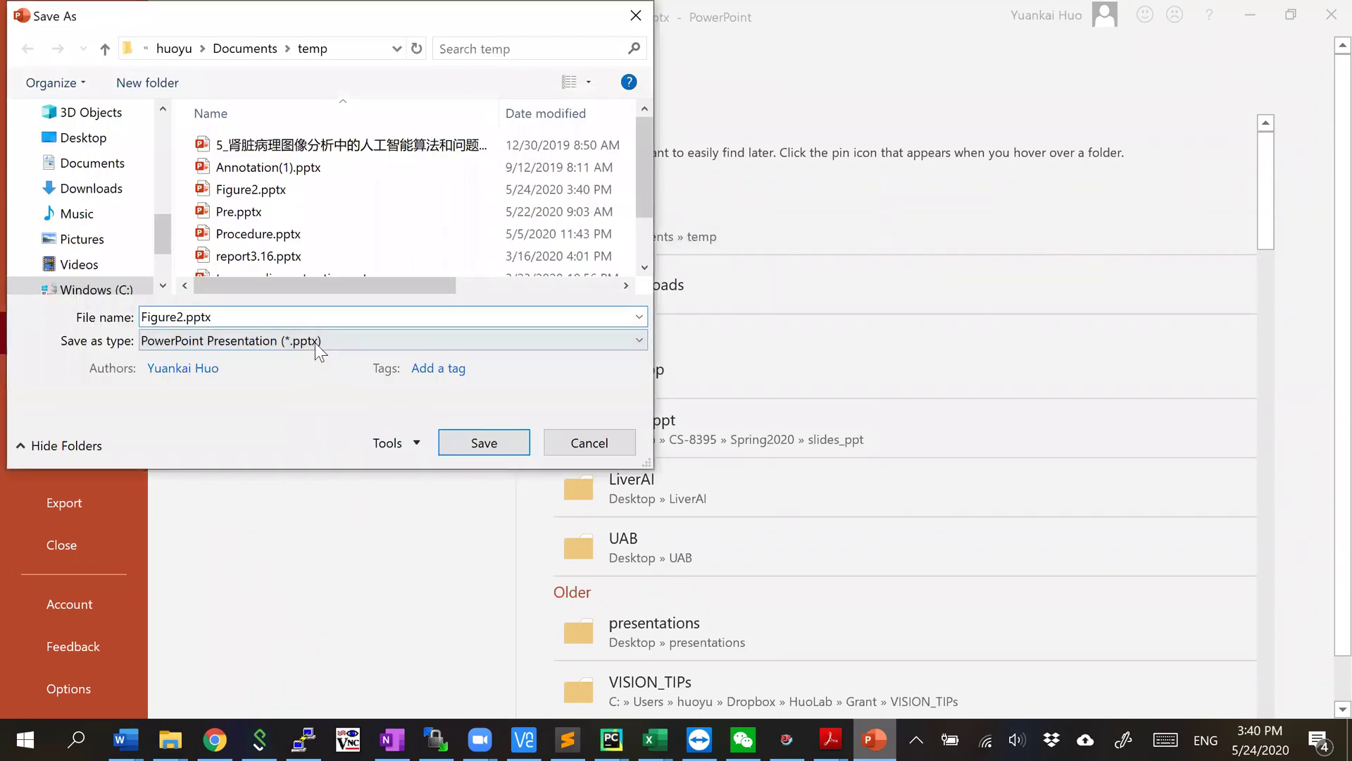
pyautogui.click(258, 62)
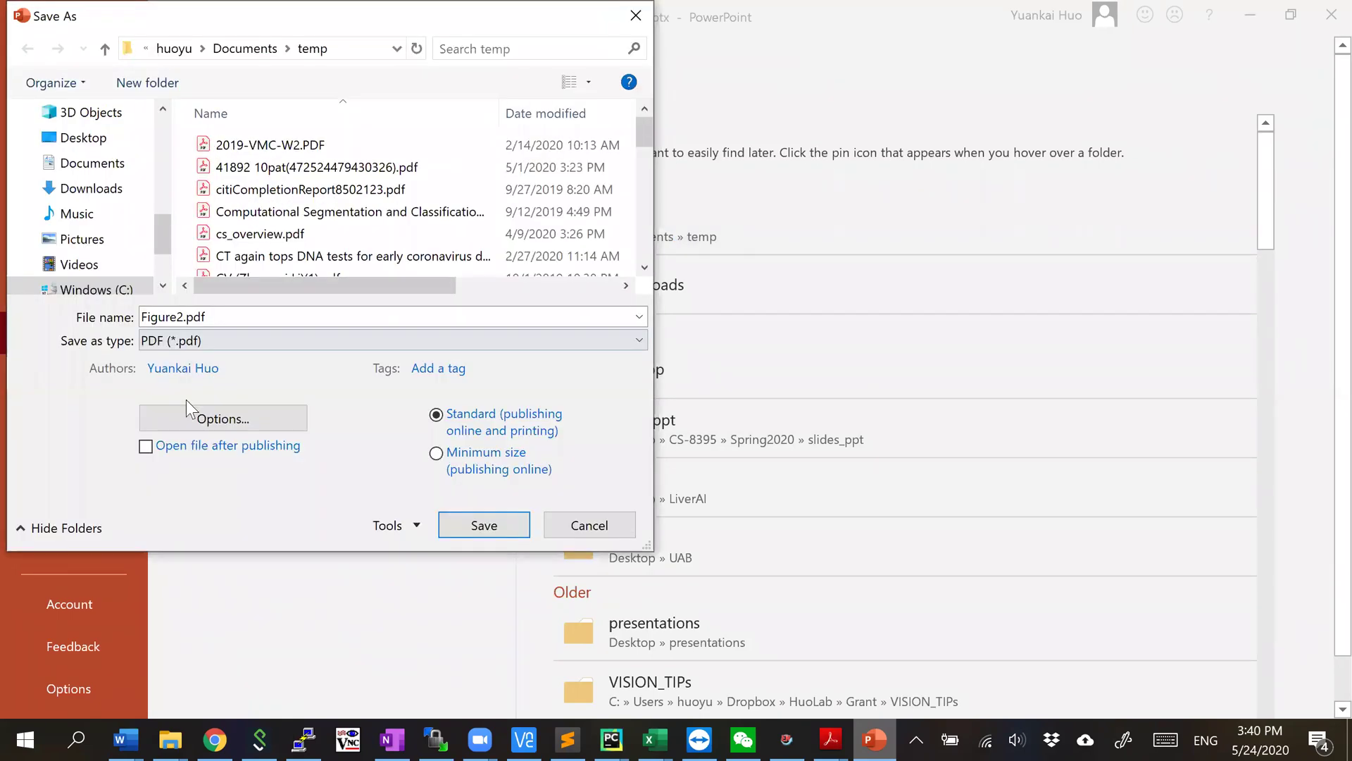
pyautogui.click(187, 416)
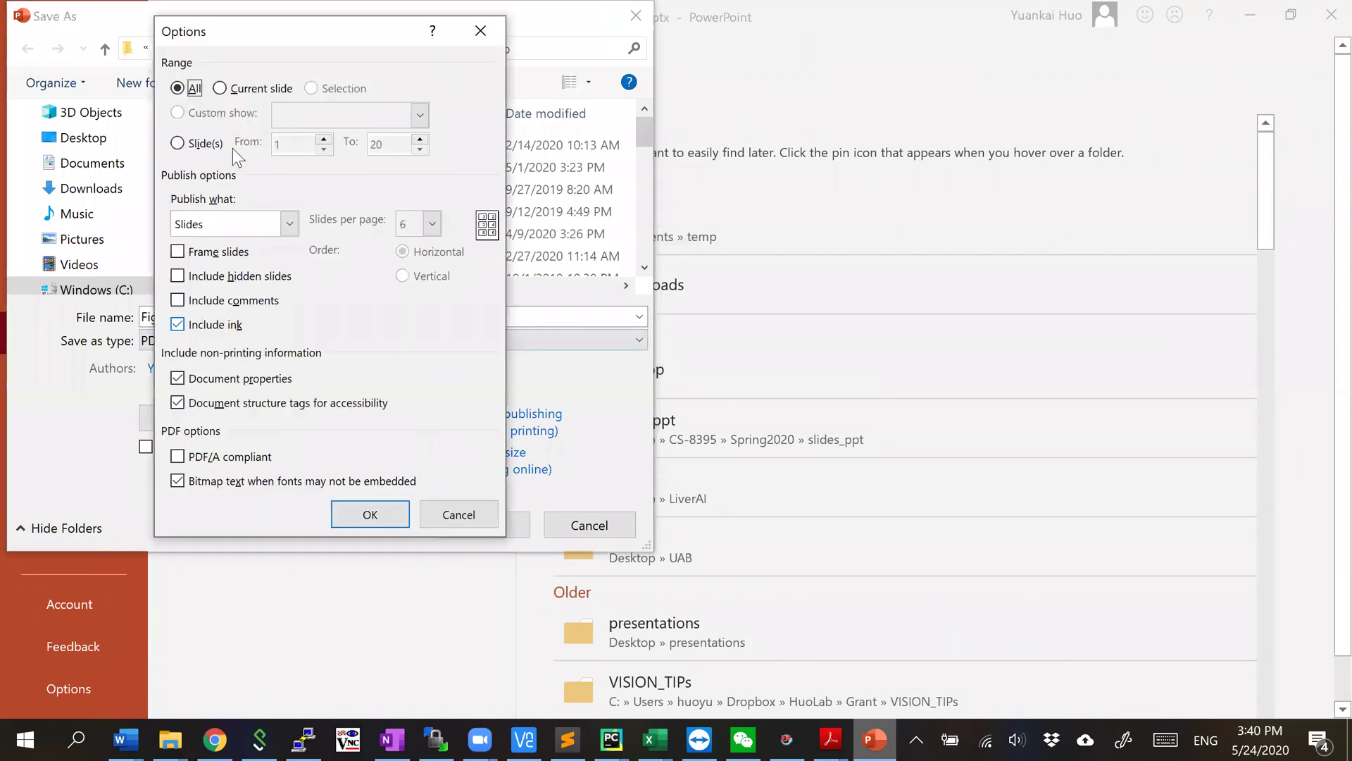
pyautogui.click(240, 88)
pyautogui.click(372, 514)
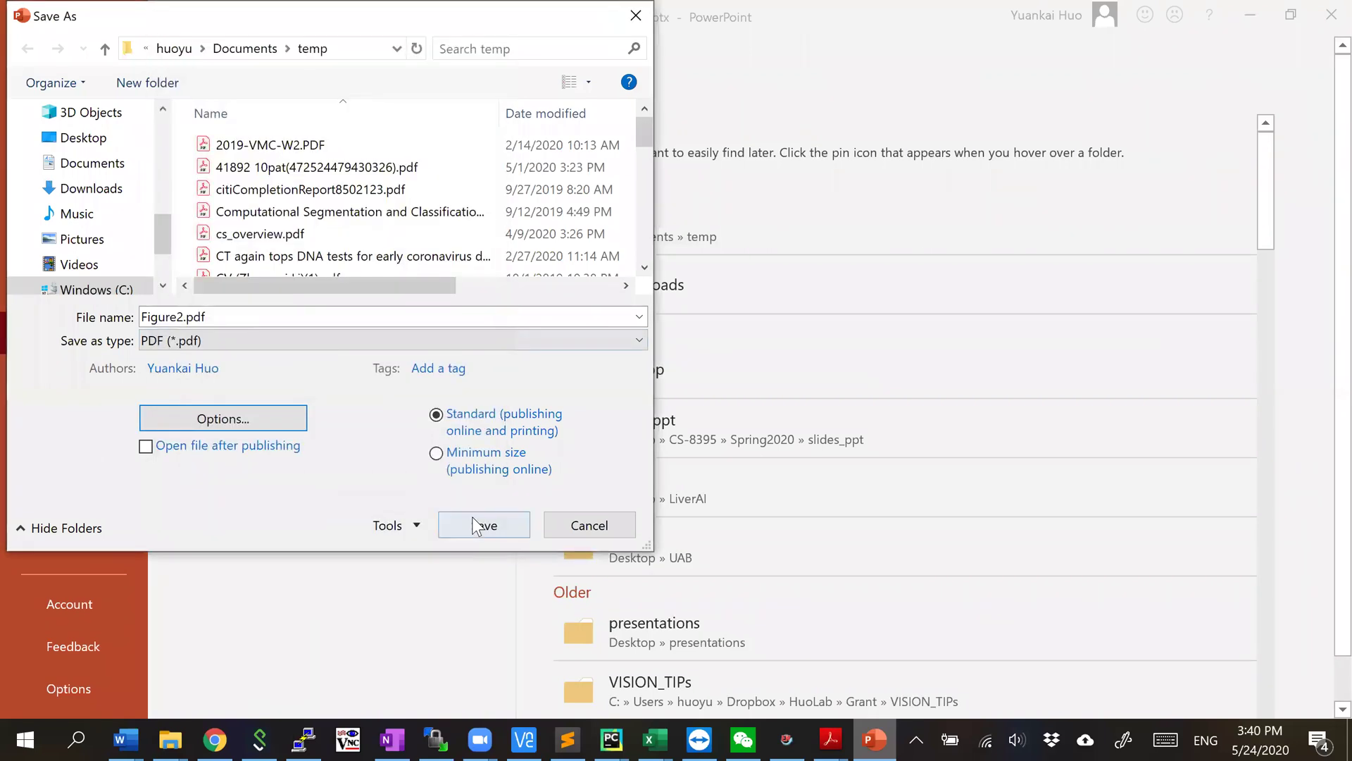
pyautogui.click(474, 517)
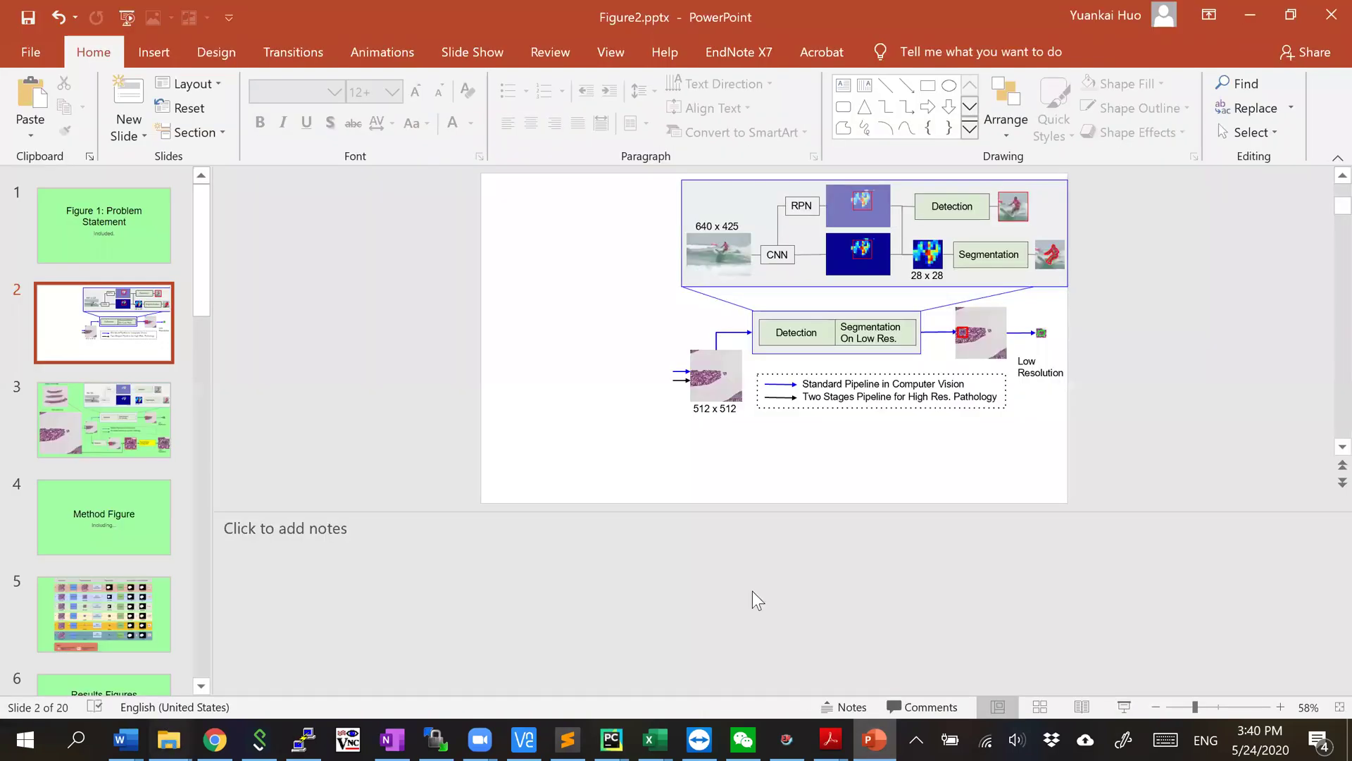
# - From the temp folder window, open Figure2.pdf with Adobe Acrobat
pyautogui.click(169, 739)
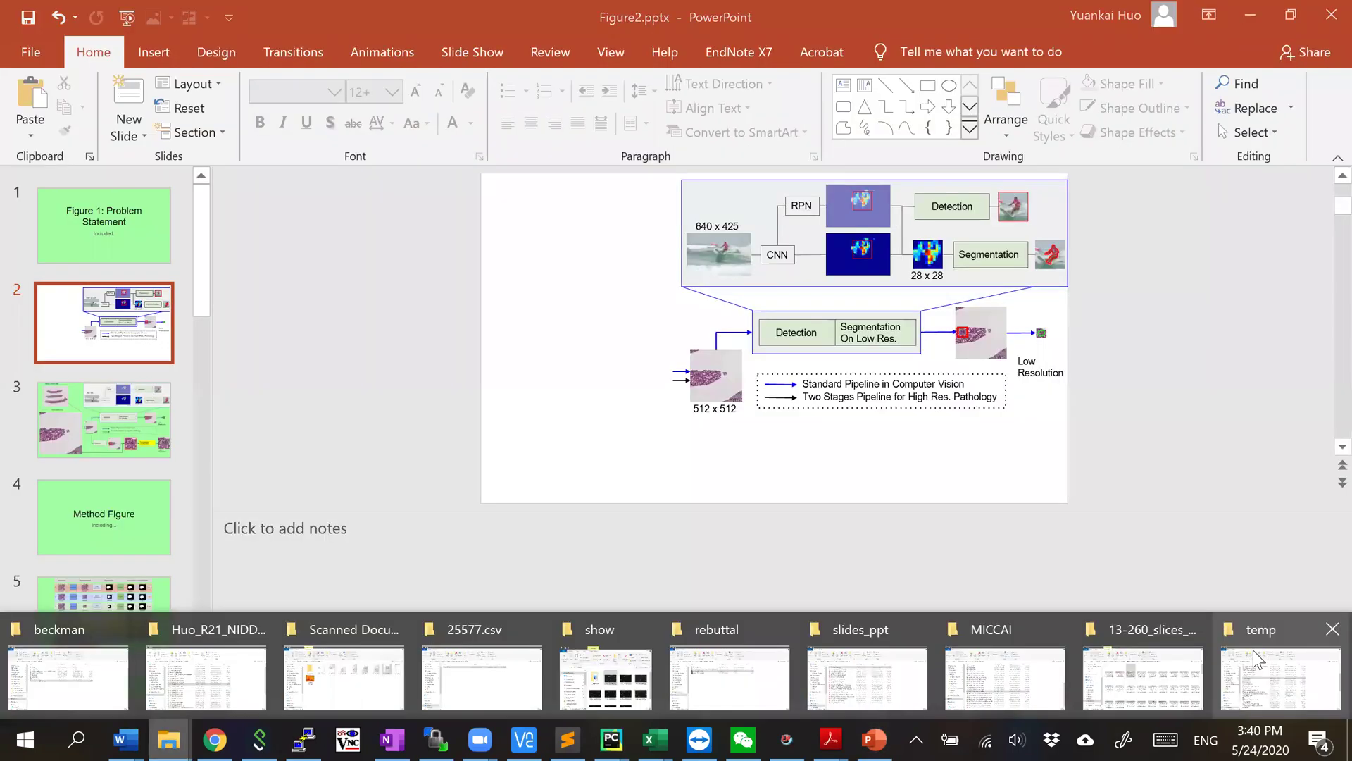
pyautogui.press('Return')
pyautogui.rightClick(463, 384)
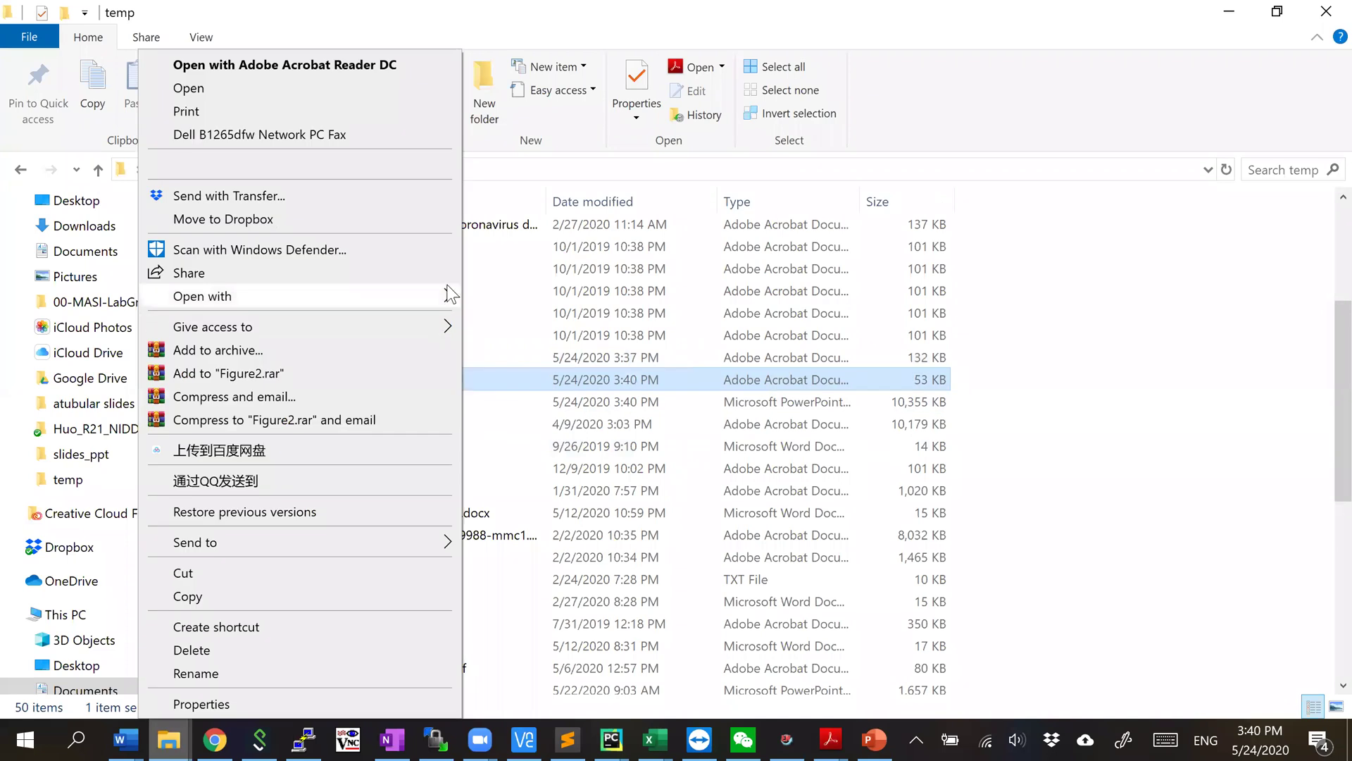
pyautogui.moveTo(446, 295)
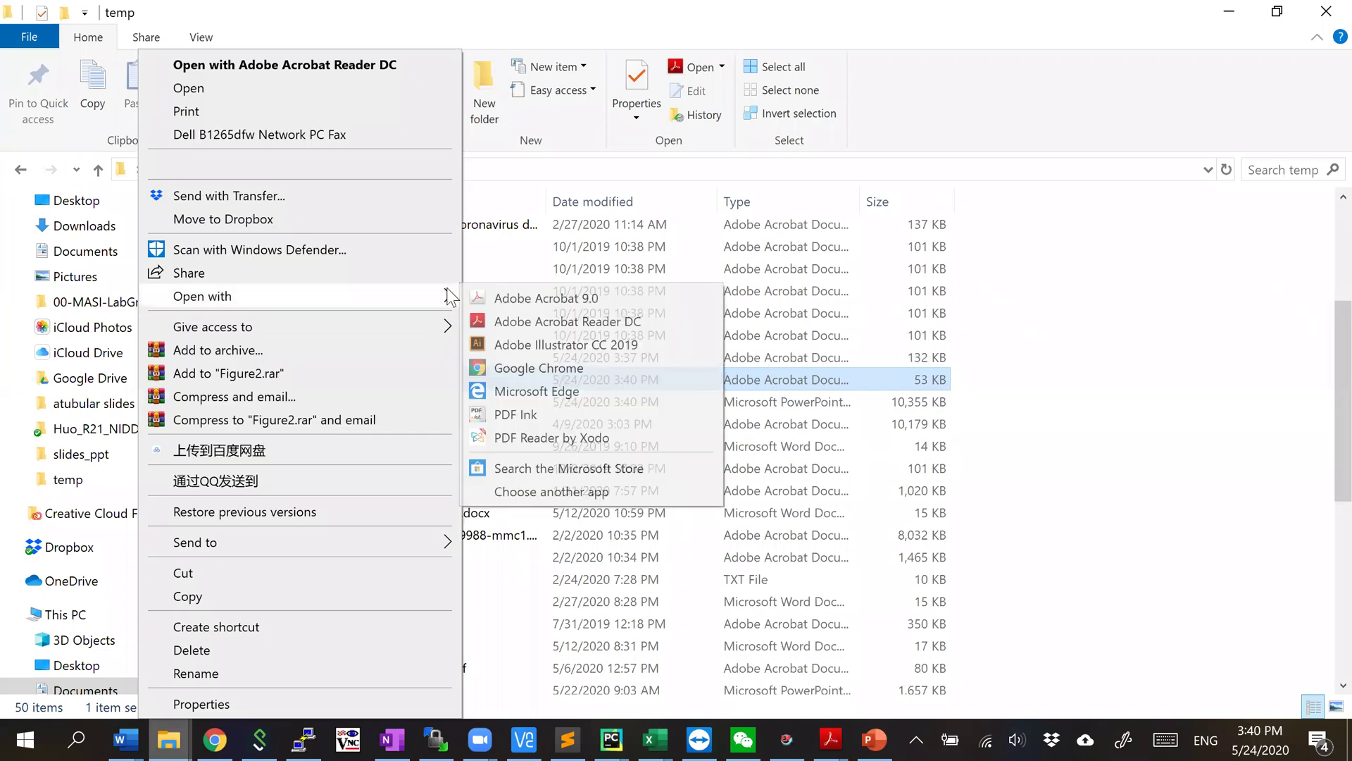
pyautogui.click(521, 298)
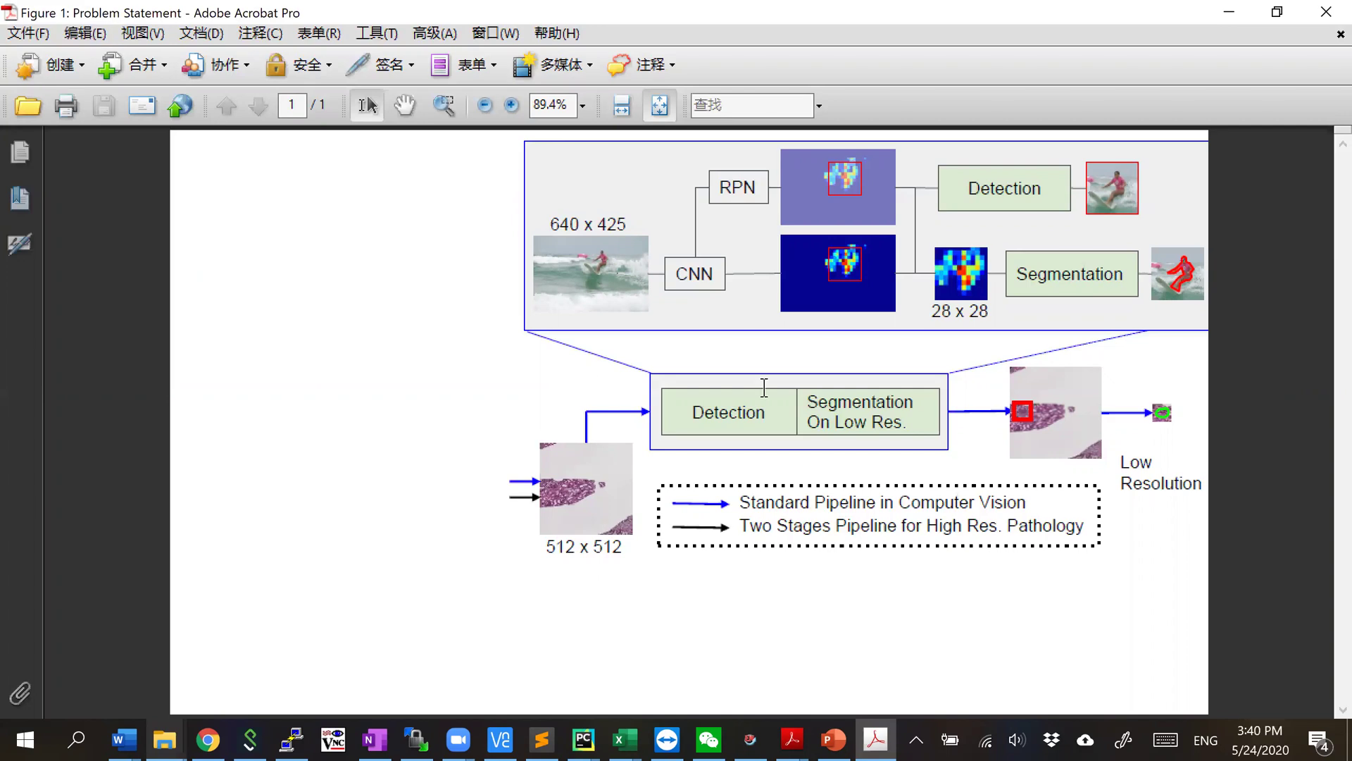
# - In the Crop Pages dialog, set the left crop margin to 8.1 cm
pyautogui.moveTo(744, 417); pyautogui.dragTo(755, 425)
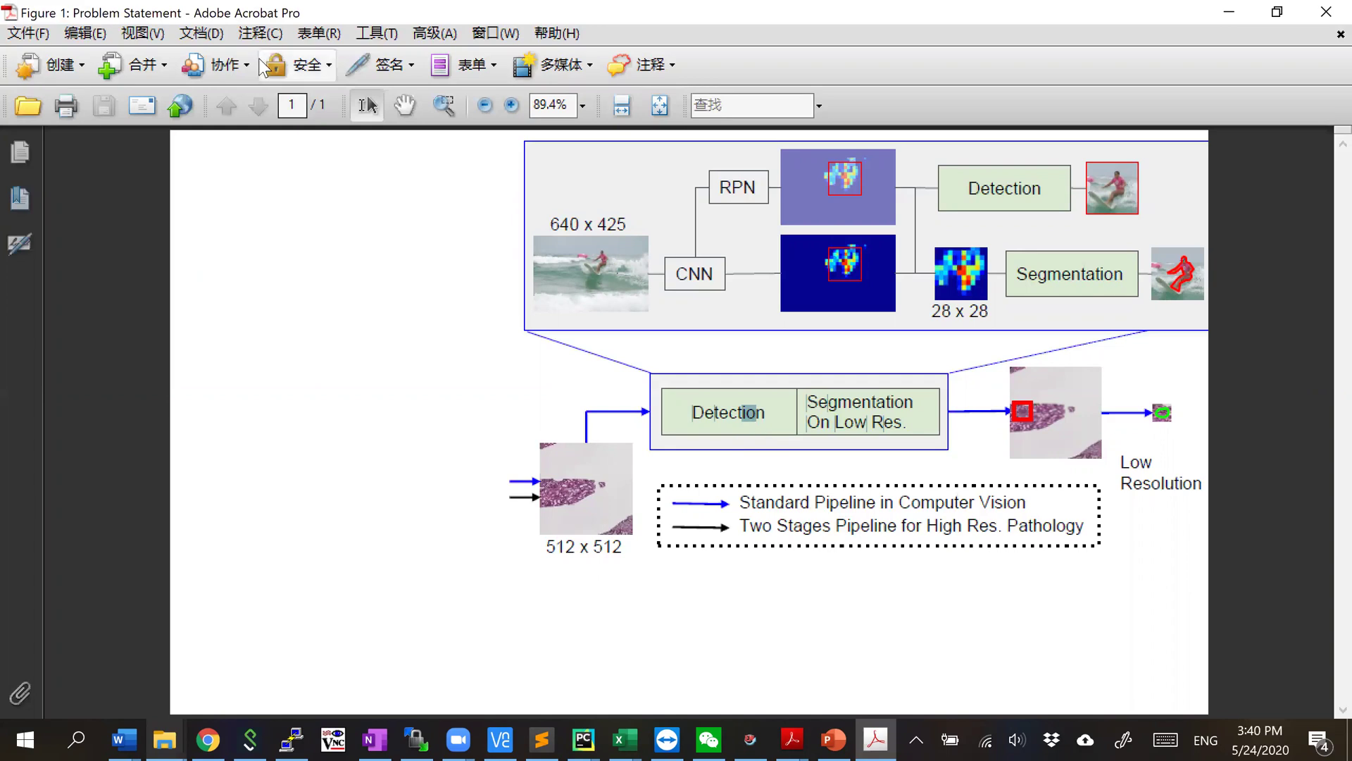
pyautogui.click(143, 34)
pyautogui.moveTo(201, 38)
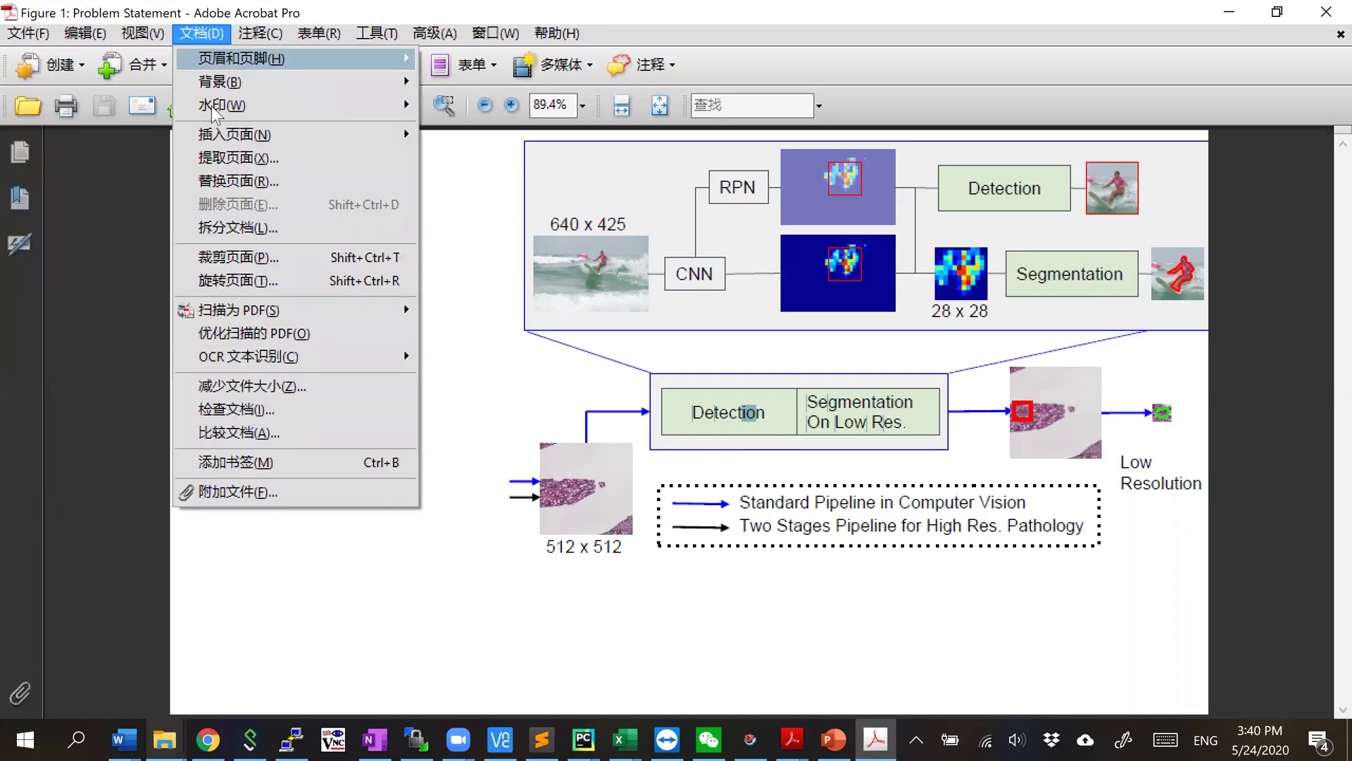
pyautogui.click(229, 255)
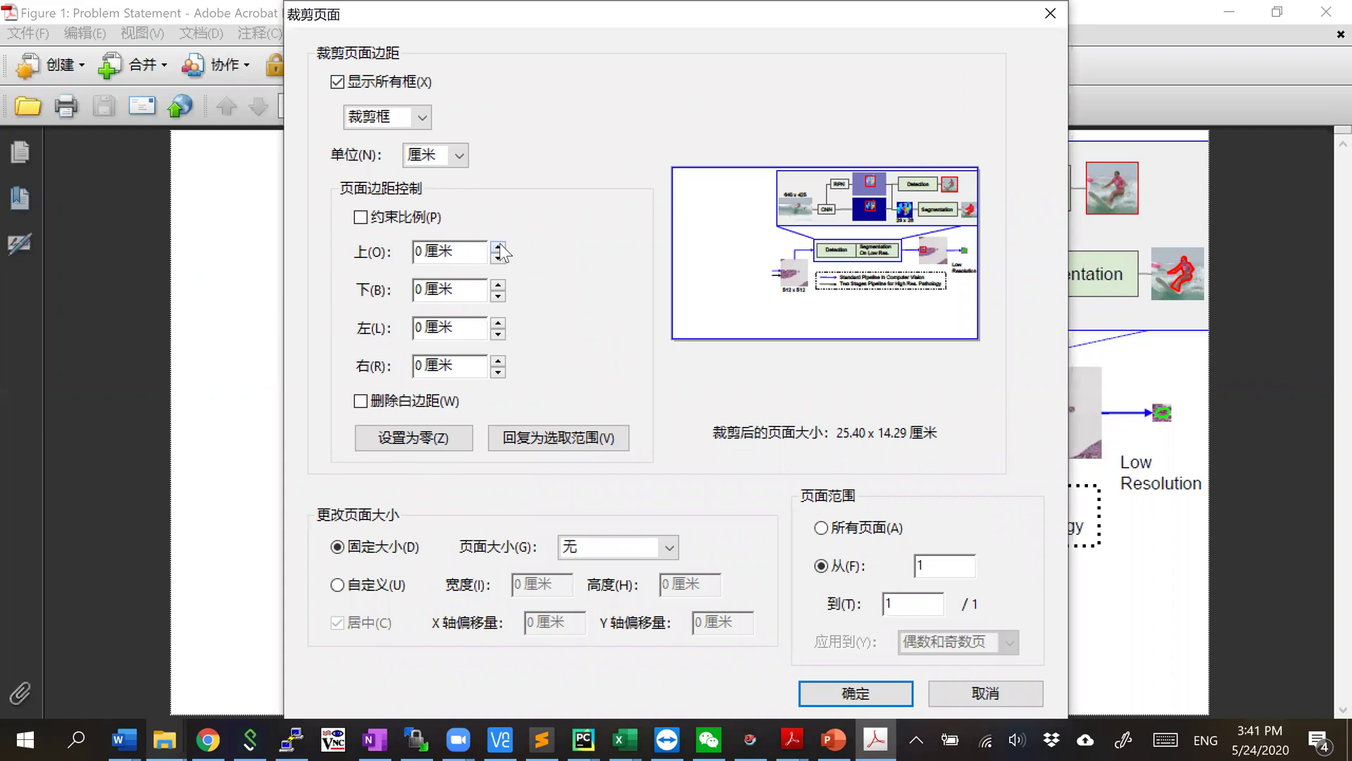
pyautogui.click(499, 324)
pyautogui.click(499, 324)
pyautogui.click(499, 324)
pyautogui.click(500, 324)
pyautogui.click(500, 324)
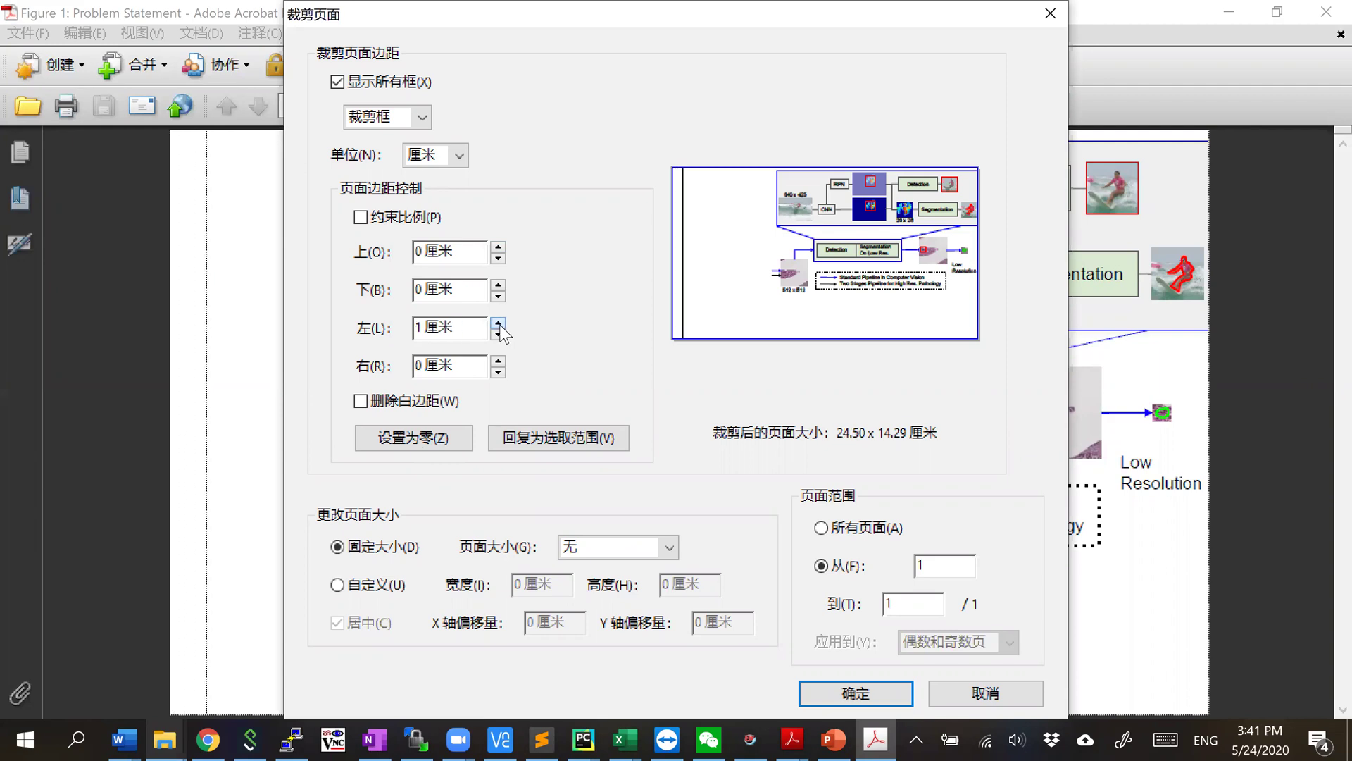
pyautogui.click(499, 324)
pyautogui.click(499, 324)
pyautogui.click(499, 324)
pyautogui.doubleClick(431, 331)
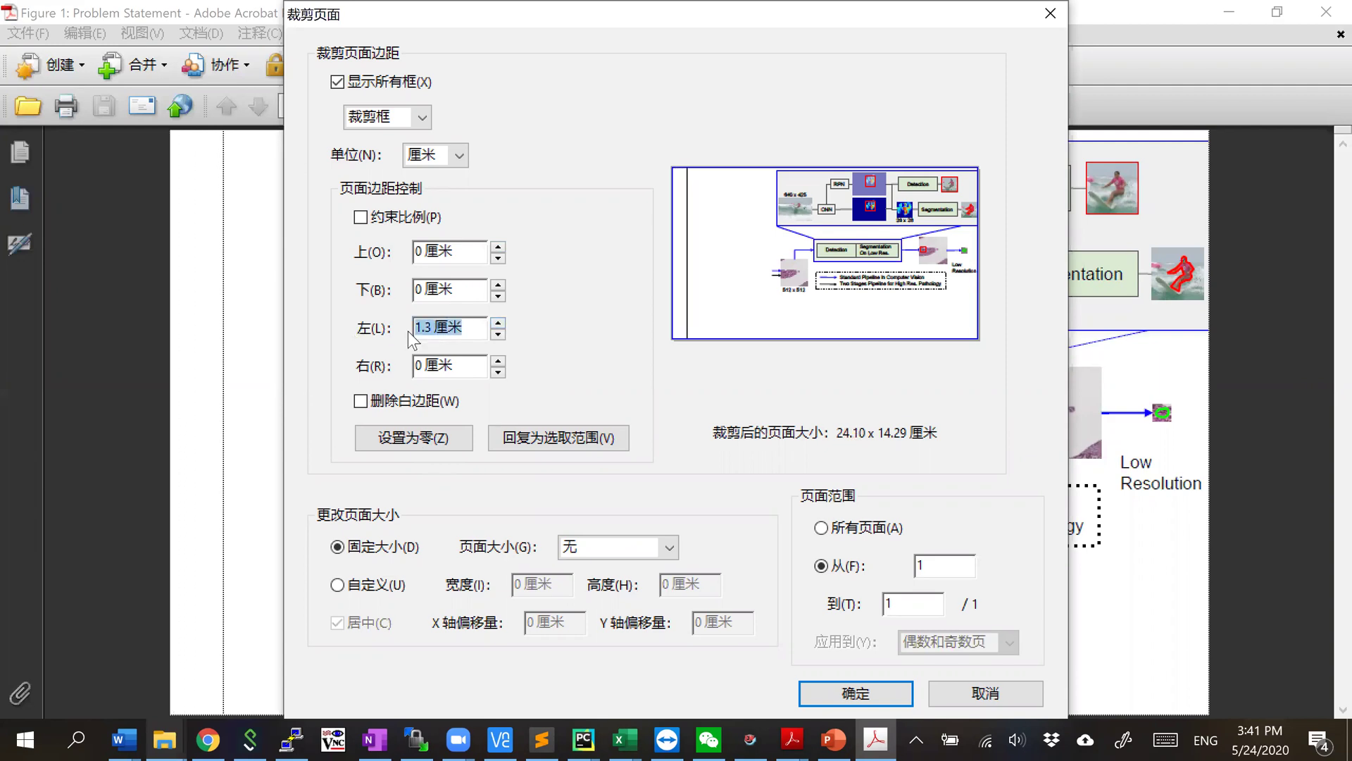
pyautogui.click(426, 329)
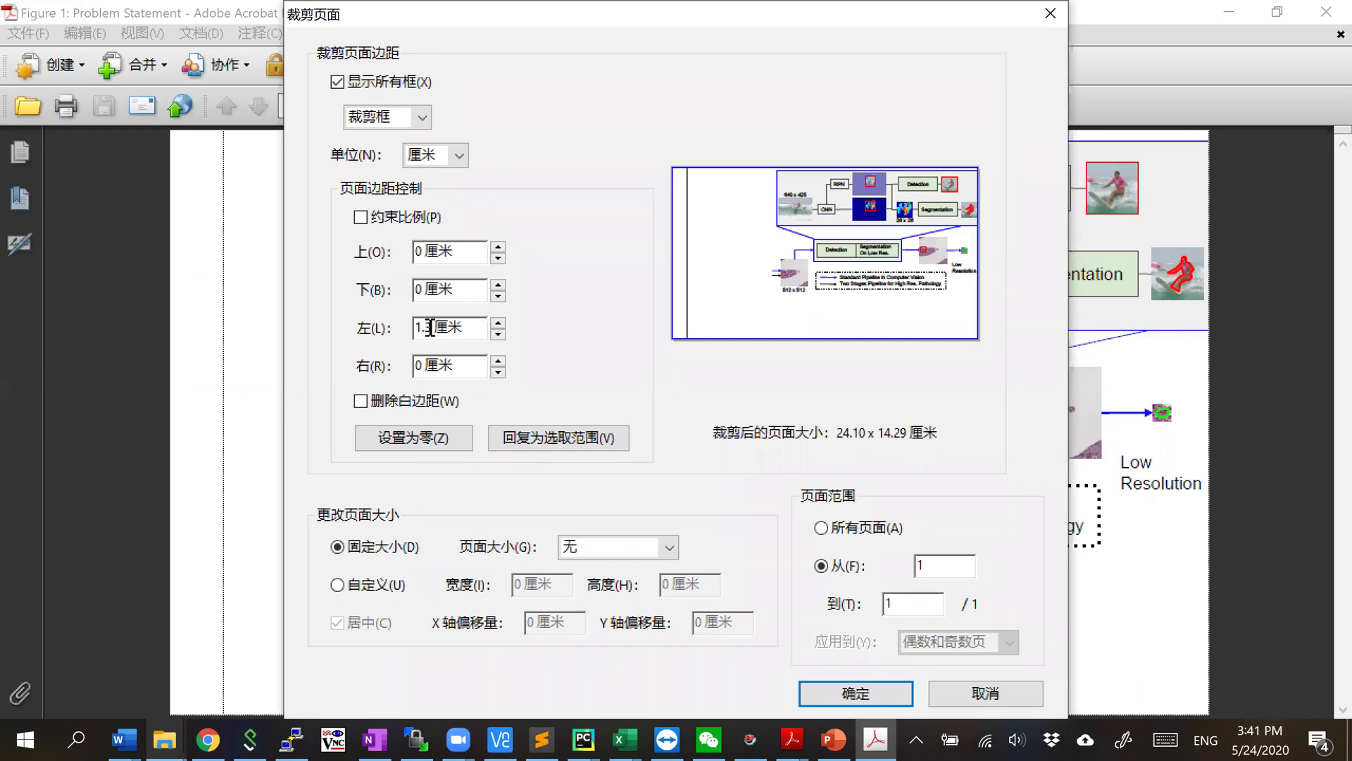
pyautogui.moveTo(426, 329); pyautogui.dragTo(333, 330)
pyautogui.write('5')
pyautogui.click(498, 324)
pyautogui.click(498, 324)
pyautogui.click(498, 324)
pyautogui.click(498, 324)
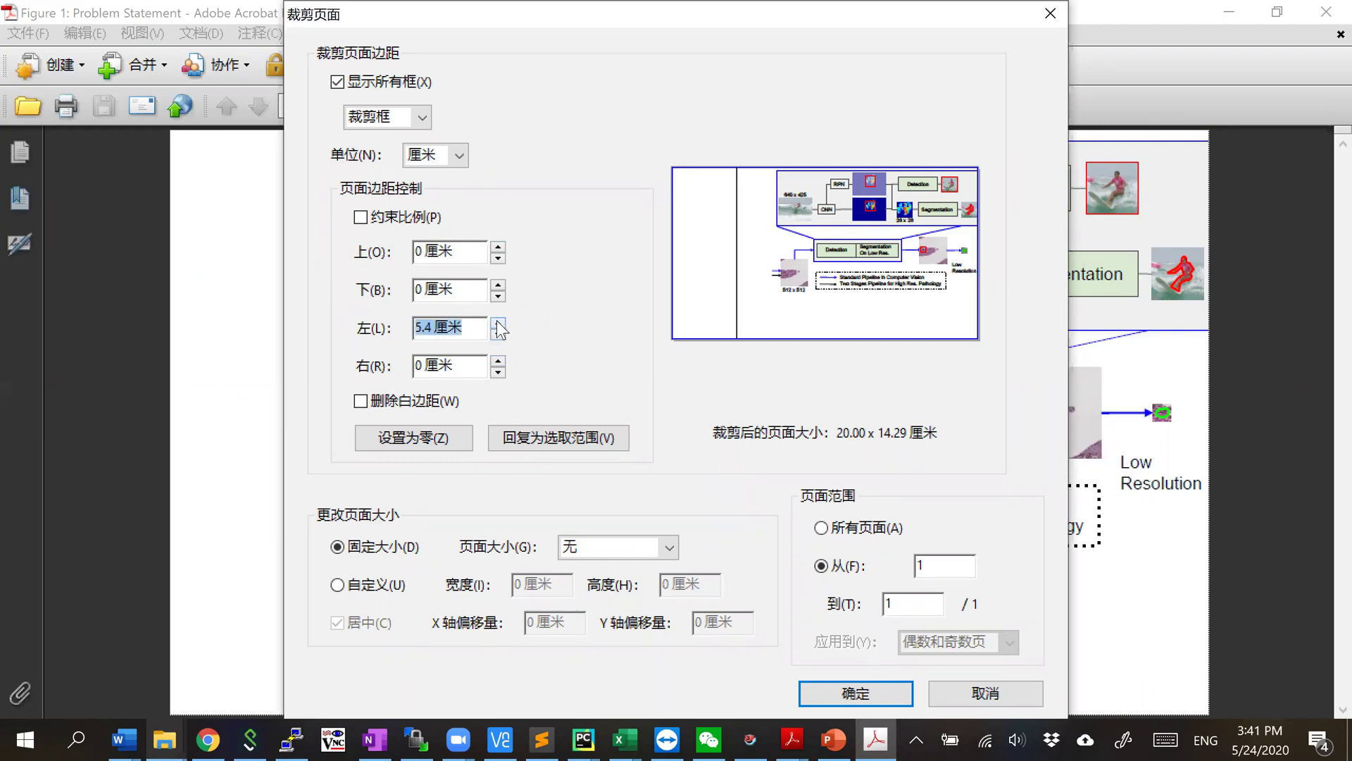
pyautogui.click(498, 324)
pyautogui.click(498, 324)
pyautogui.click(434, 327)
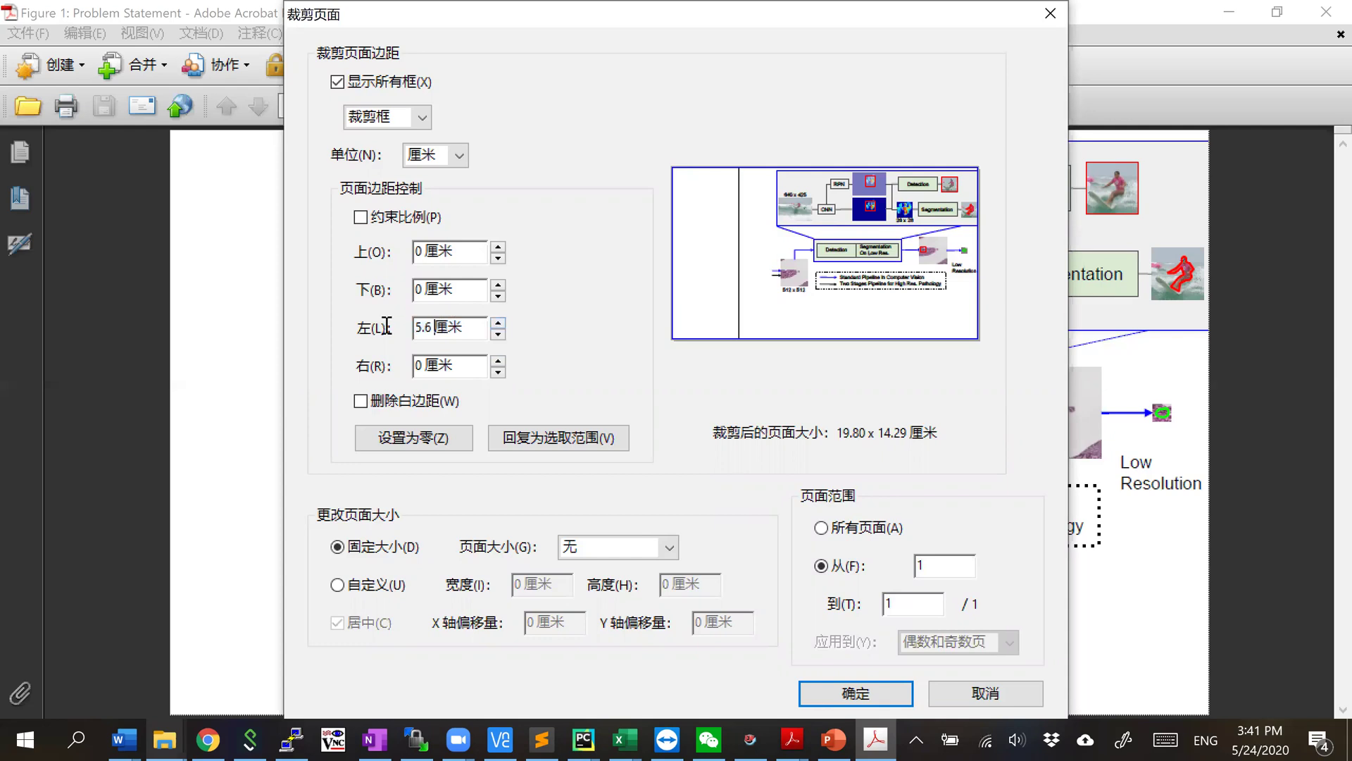
pyautogui.moveTo(431, 327); pyautogui.dragTo(394, 329)
pyautogui.write('8')
pyautogui.click(498, 324)
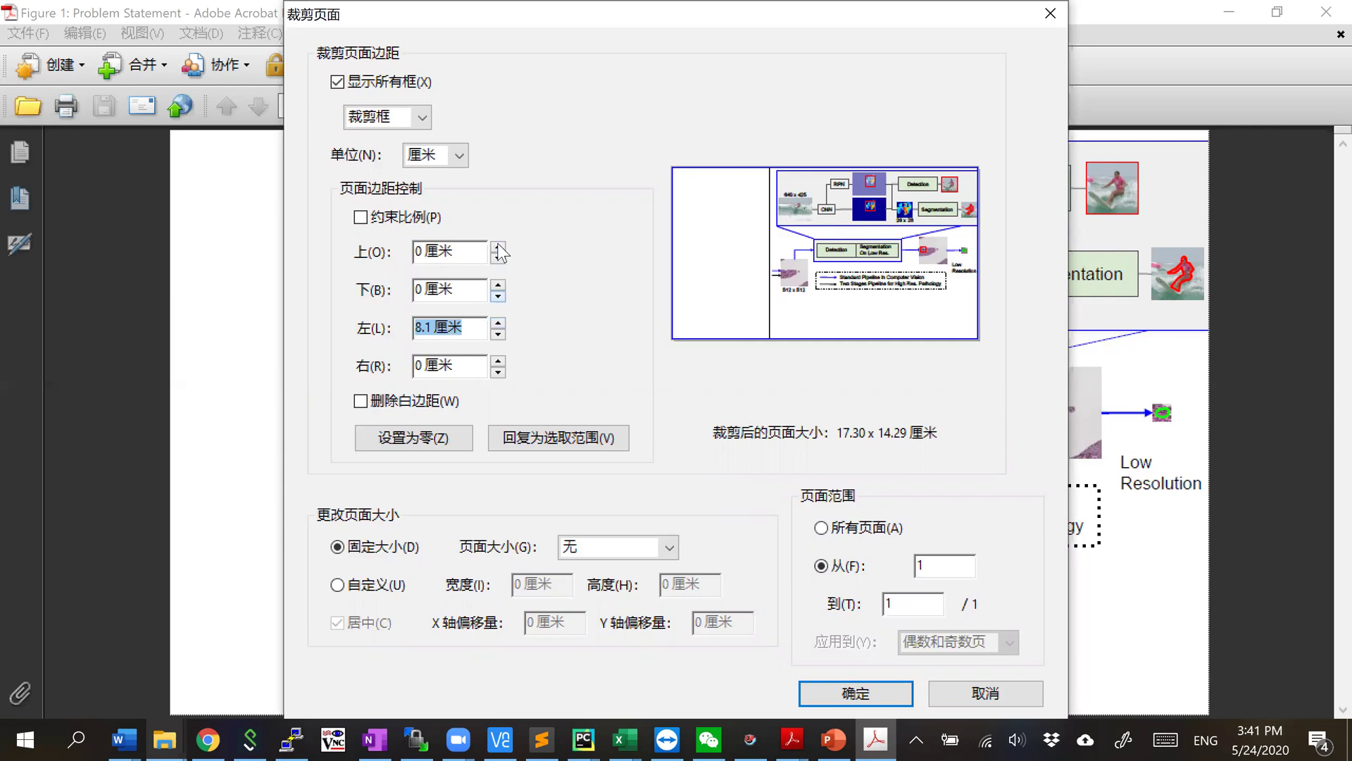
# - Set the bottom crop margin to 3.6 cm, apply the crop, then save and close Figure2.pdf
pyautogui.click(422, 290)
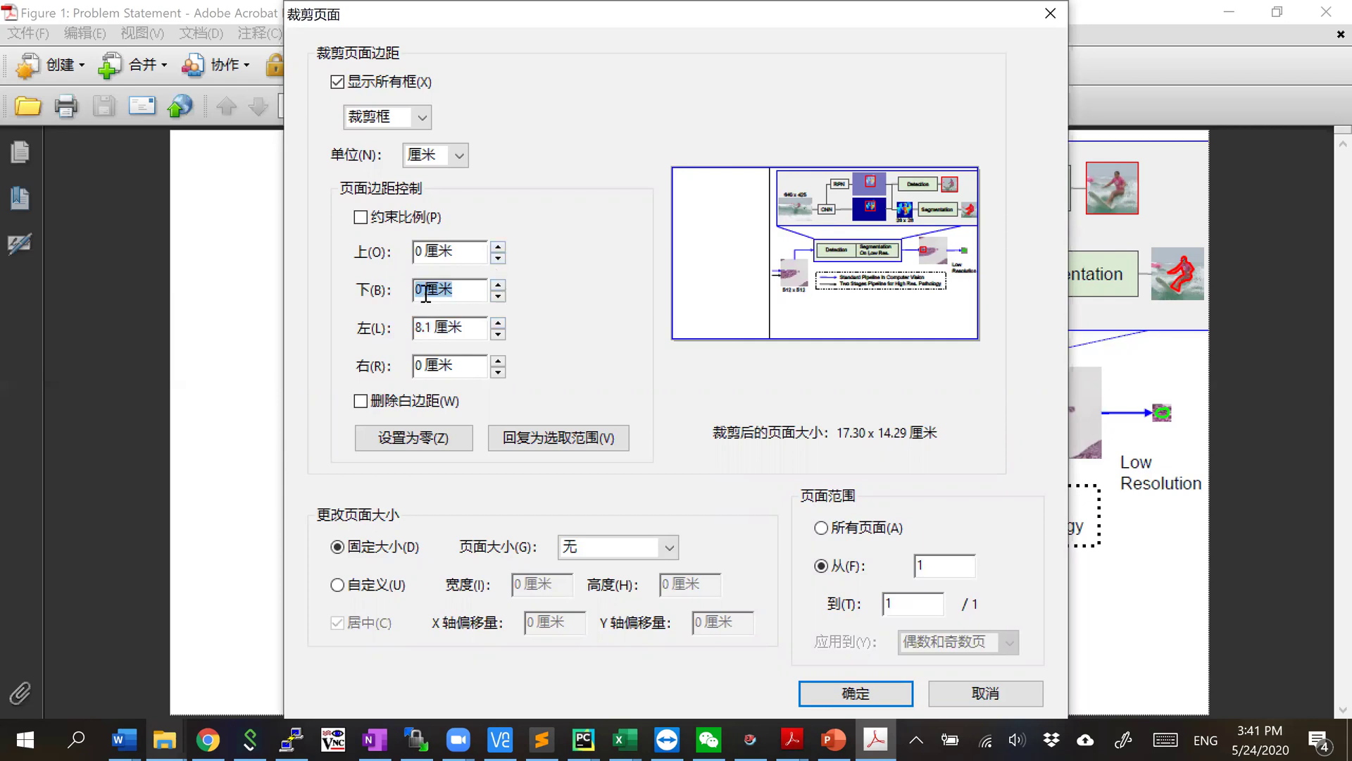
pyautogui.press('BackSpace')
pyautogui.write('3')
pyautogui.click(494, 286)
pyautogui.click(497, 286)
pyautogui.click(498, 286)
pyautogui.click(497, 286)
pyautogui.click(497, 286)
pyautogui.click(497, 286)
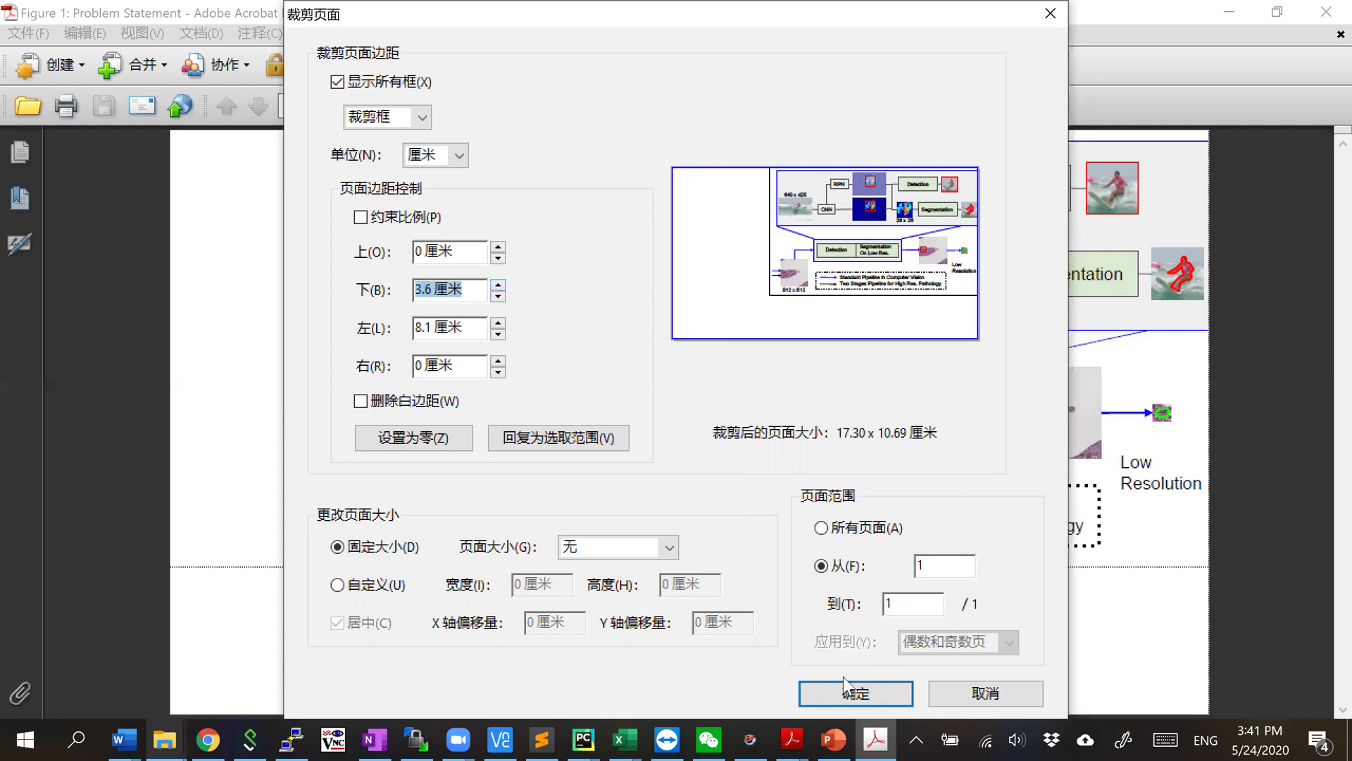
pyautogui.moveTo(791, 739)
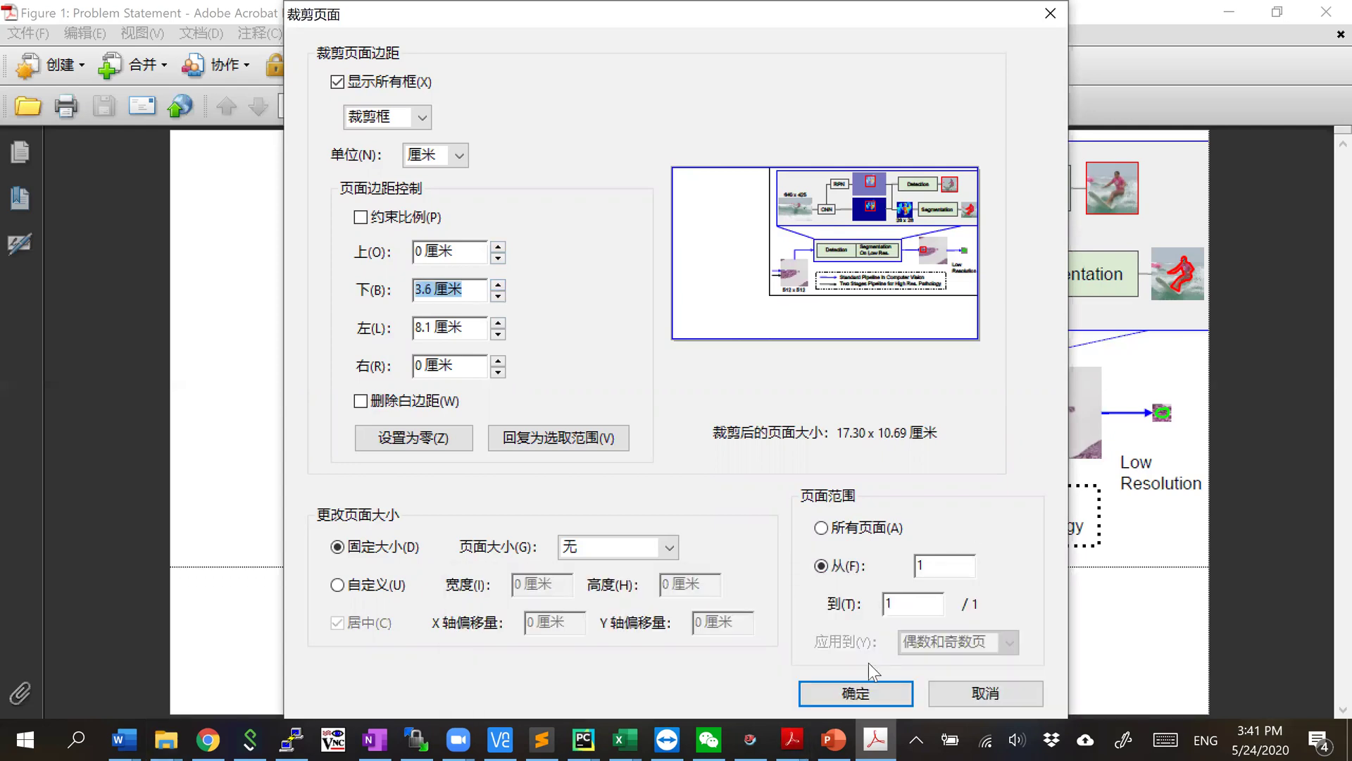
pyautogui.click(856, 693)
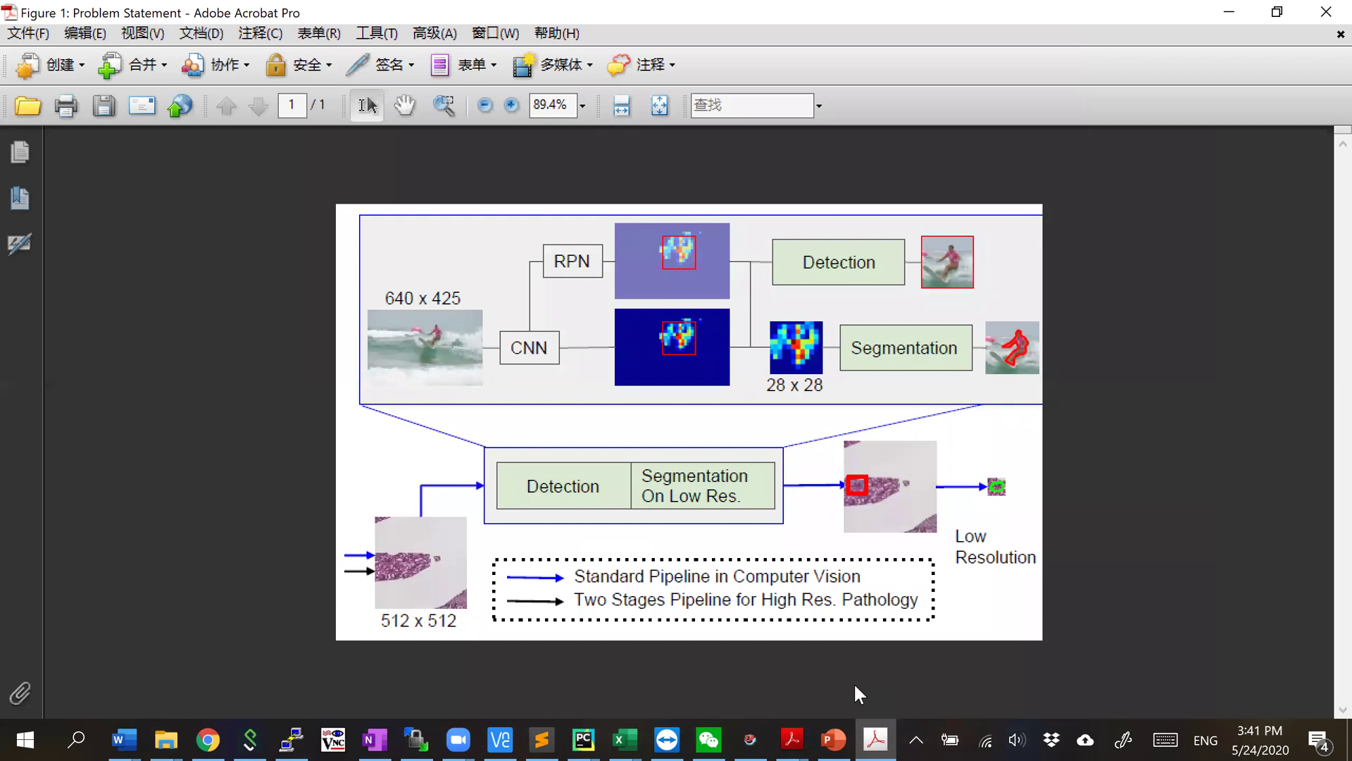
pyautogui.hotkey('ctrl', 's')
pyautogui.click(1316, 23)
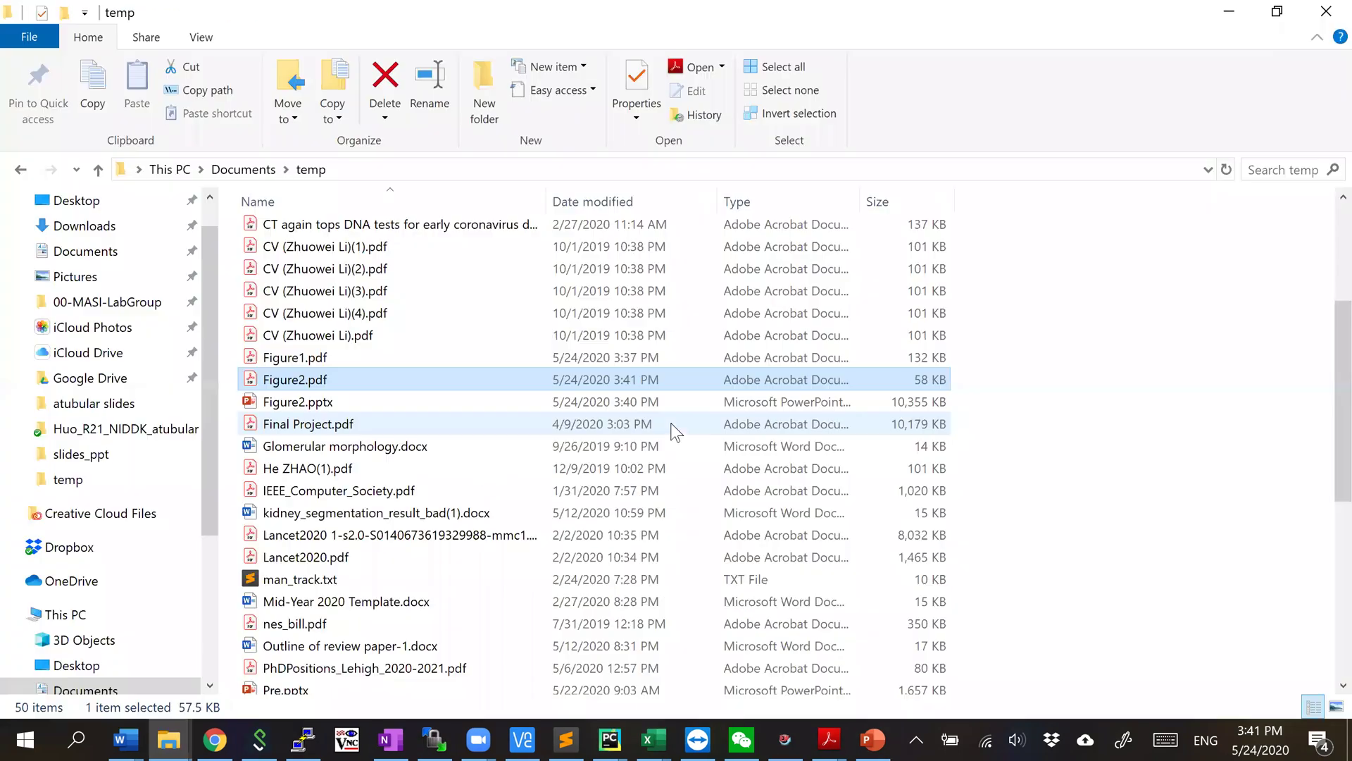
# - Check the cropped Figure2.pdf in Reader, close and minimize Reader, and return to Chrome's paper
pyautogui.doubleClick(436, 378)
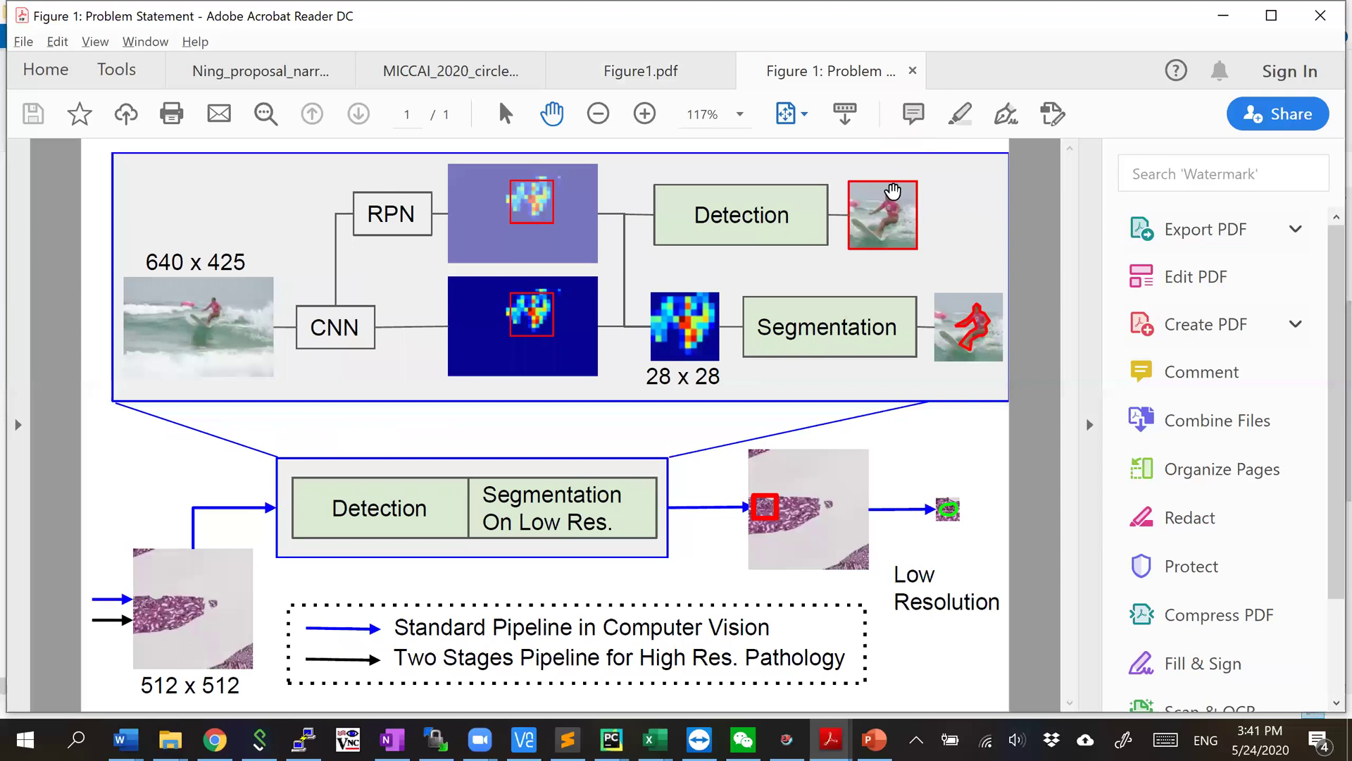
pyautogui.click(912, 71)
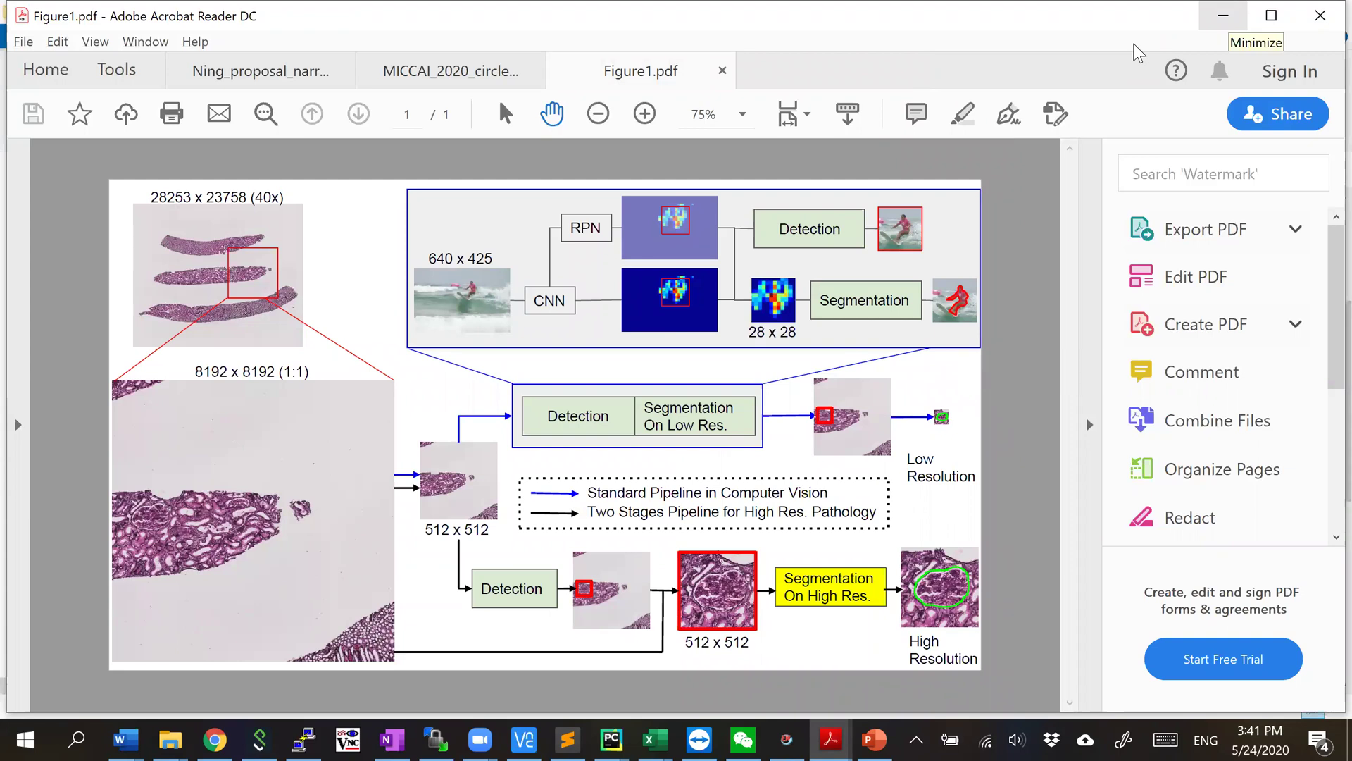
pyautogui.click(1223, 16)
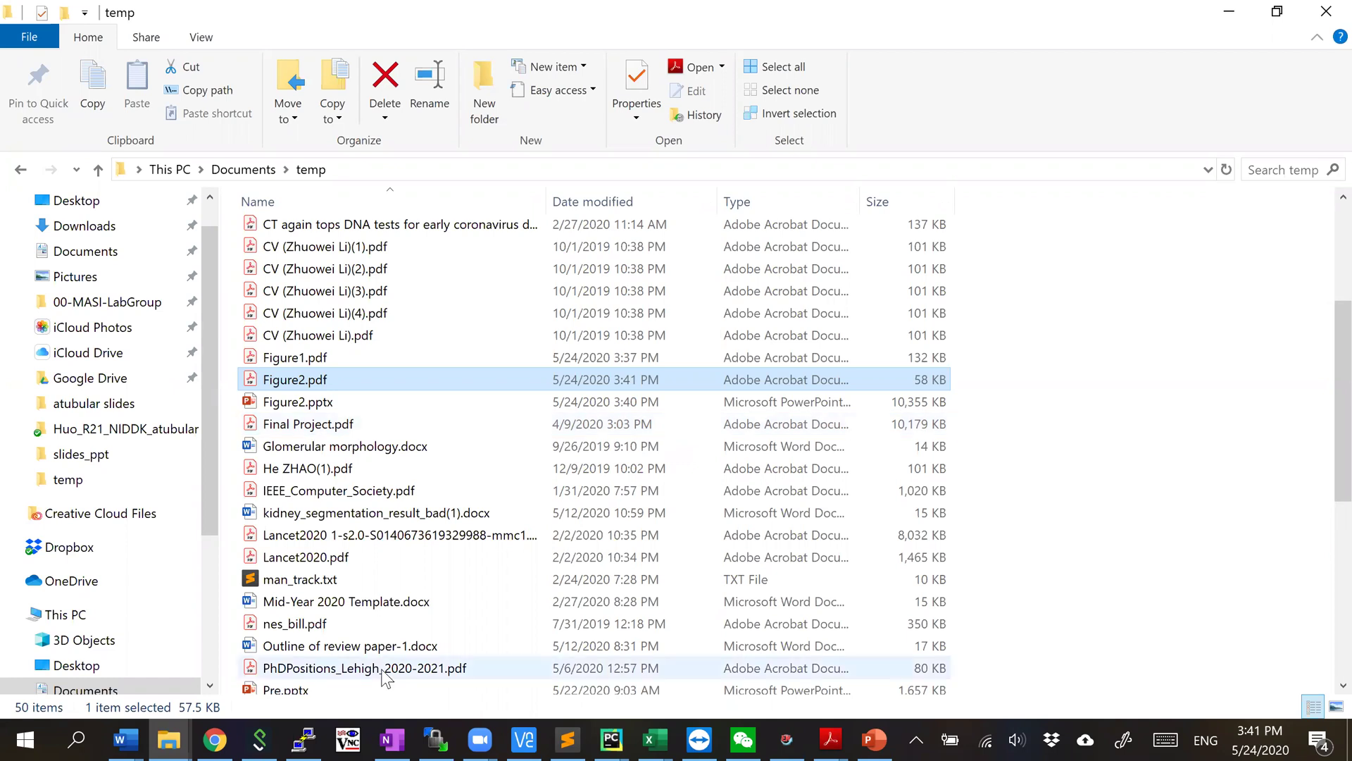
pyautogui.click(215, 740)
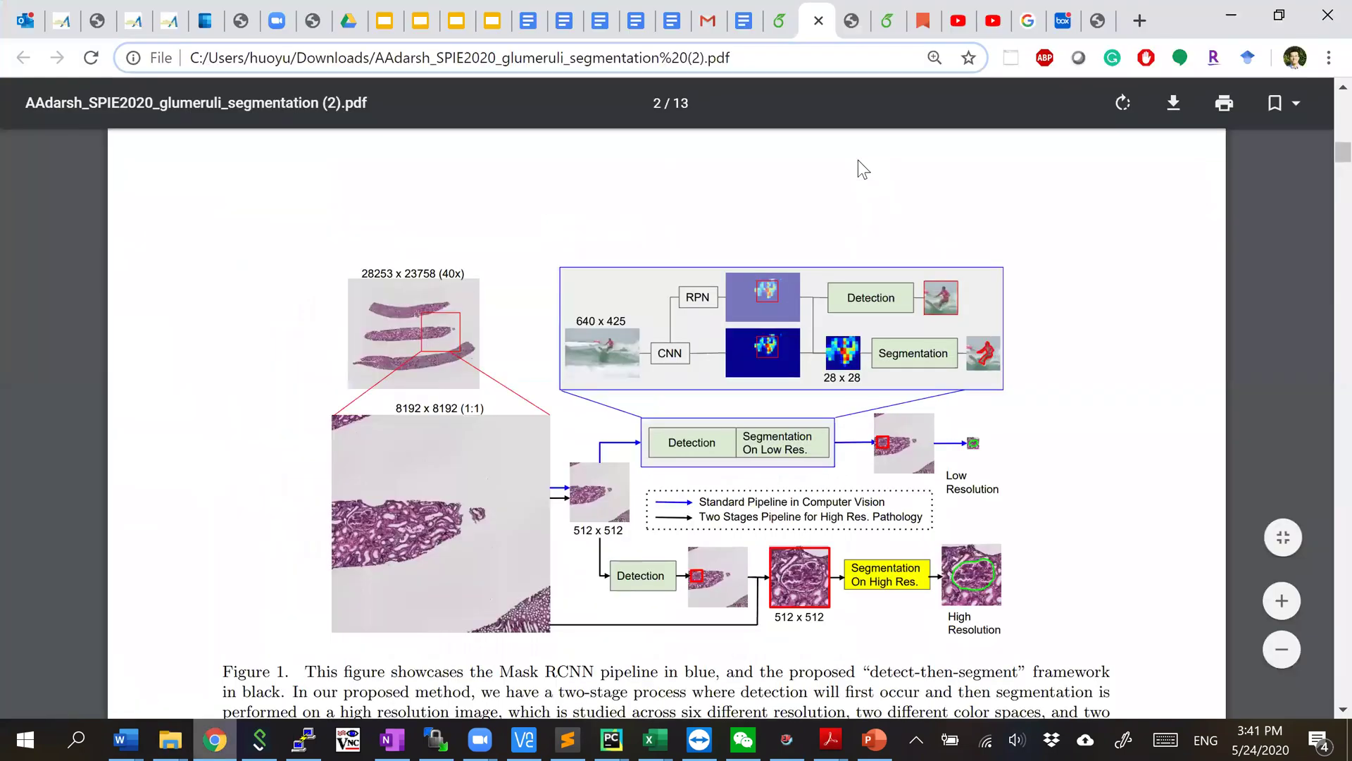